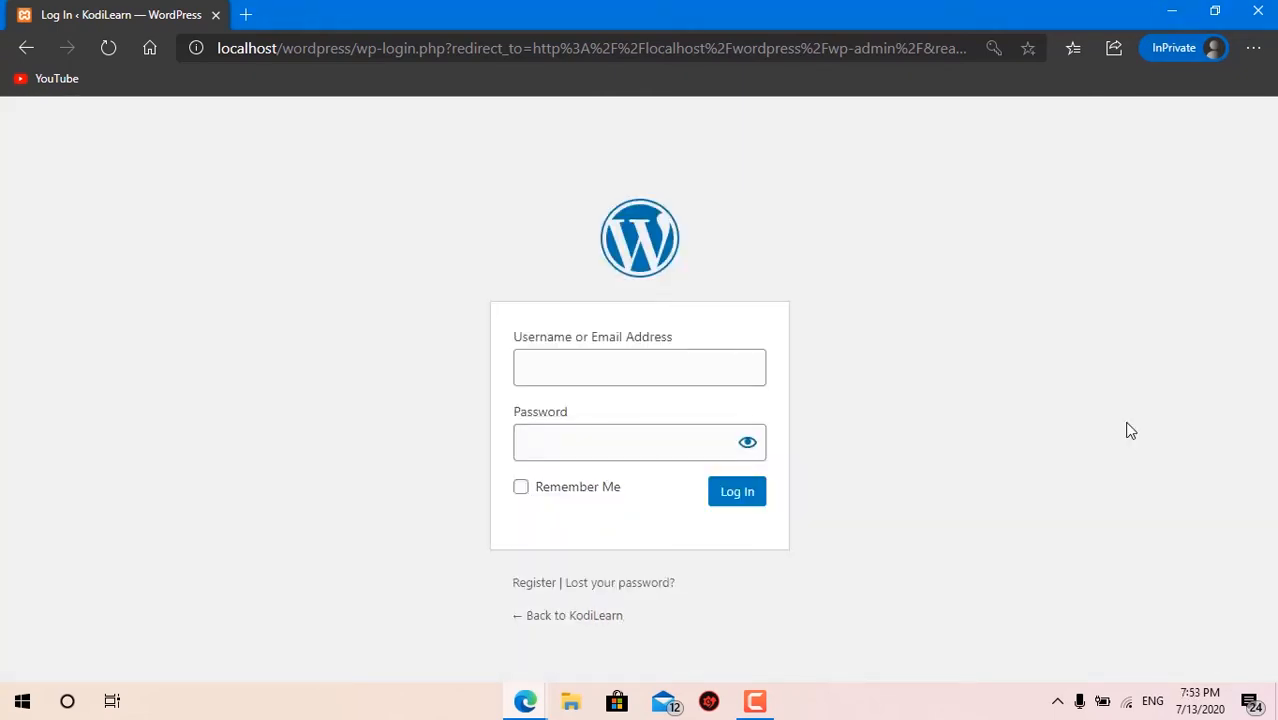
pyautogui.moveTo(374, 309); pyautogui.dragTo(847, 546)
pyautogui.click(406, 456)
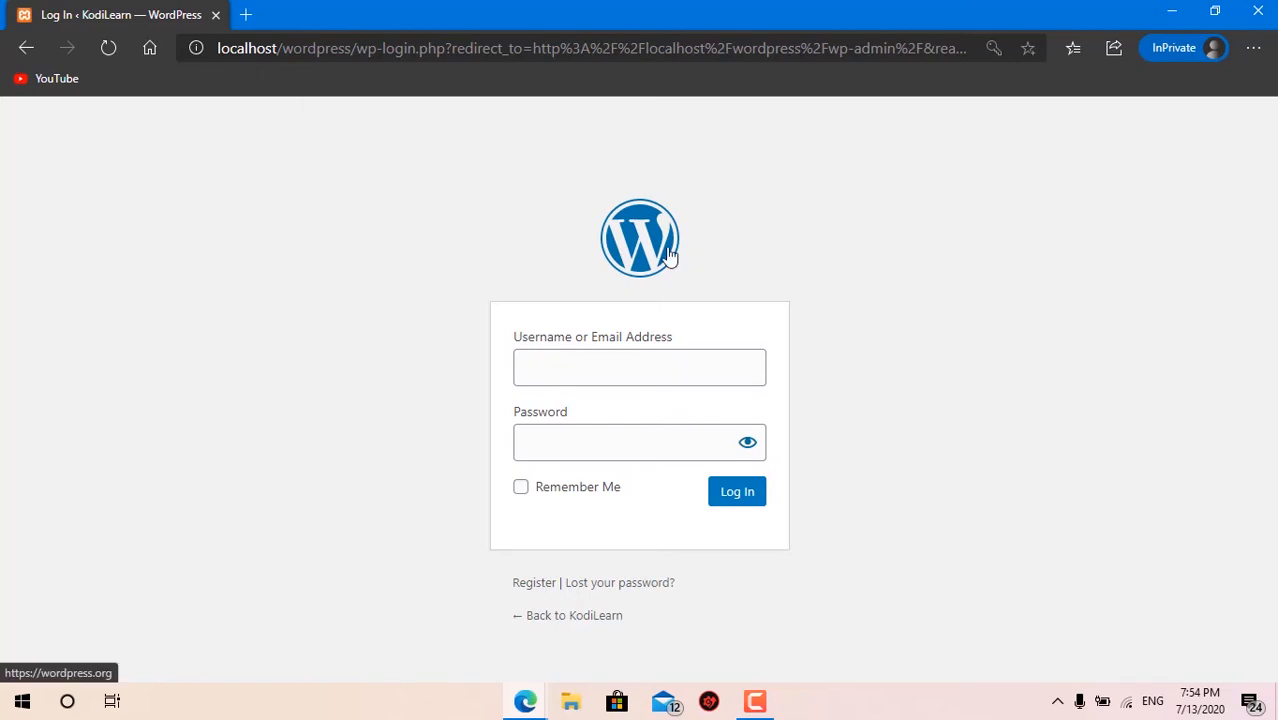
# Step: Switch to the WordPress admin window and search the plugins available to add for "loginpress"
pyautogui.click(1170, 12)
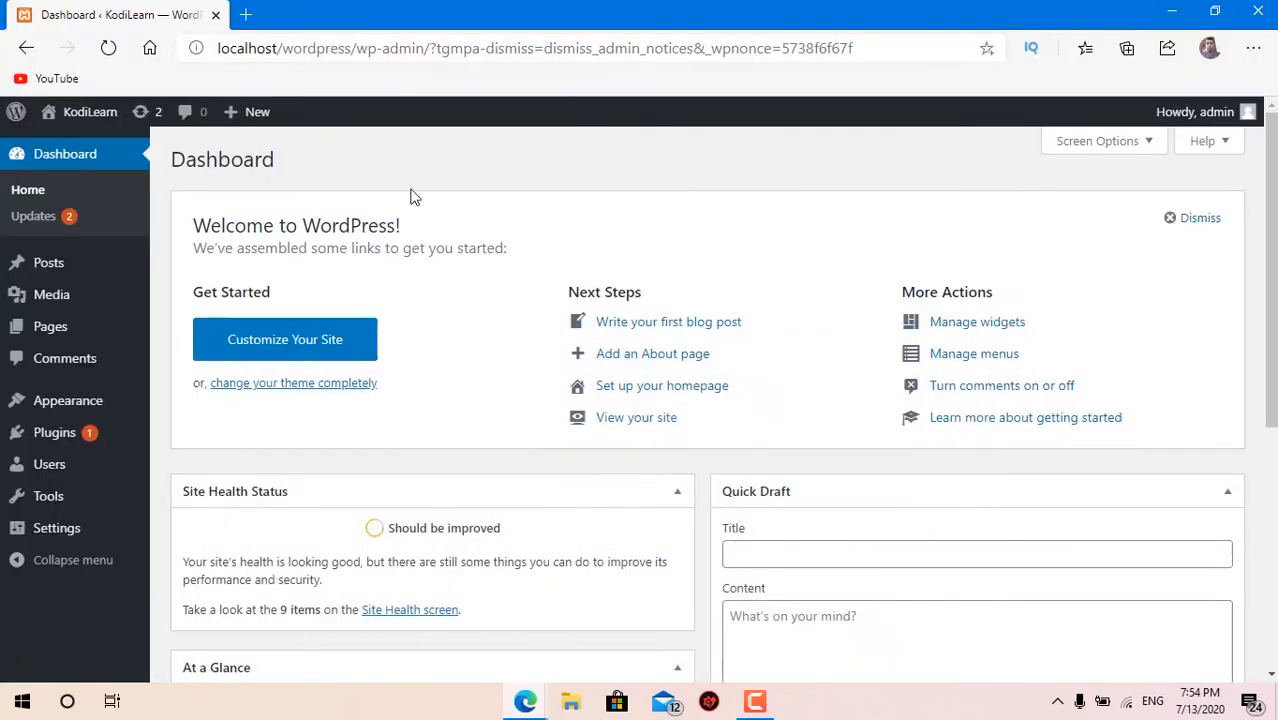
pyautogui.moveTo(30, 430)
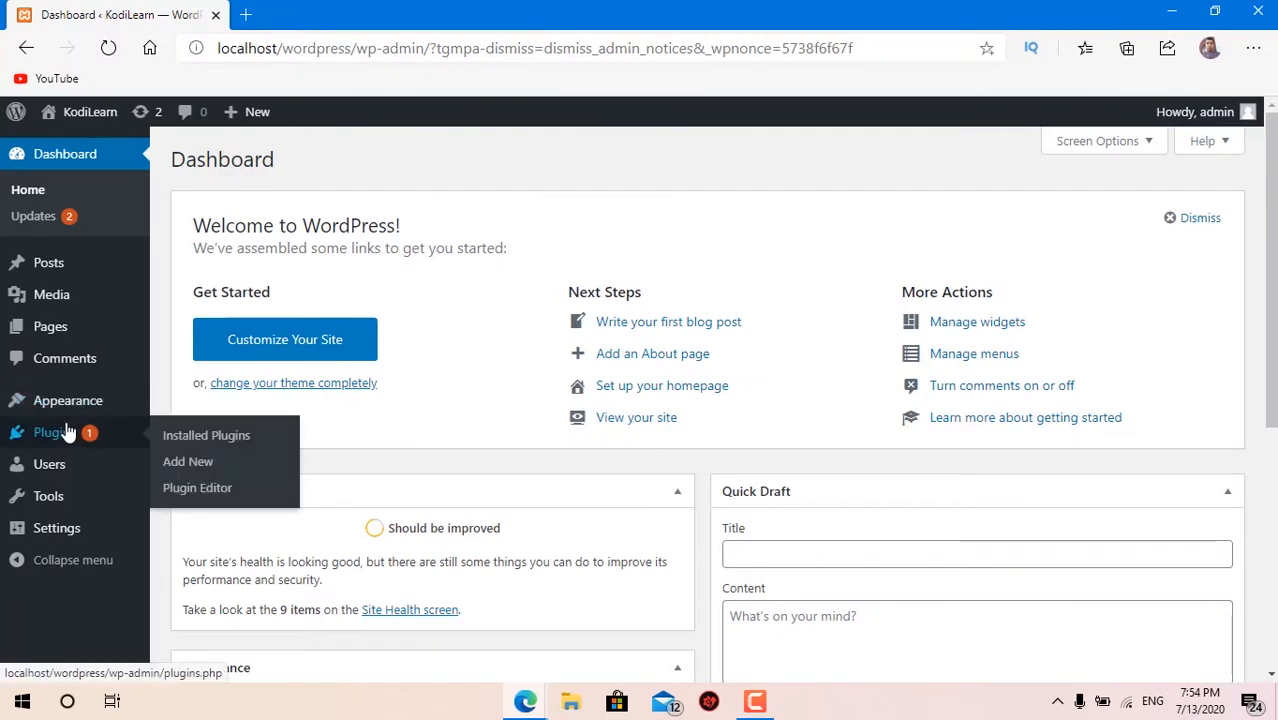
pyautogui.click(197, 462)
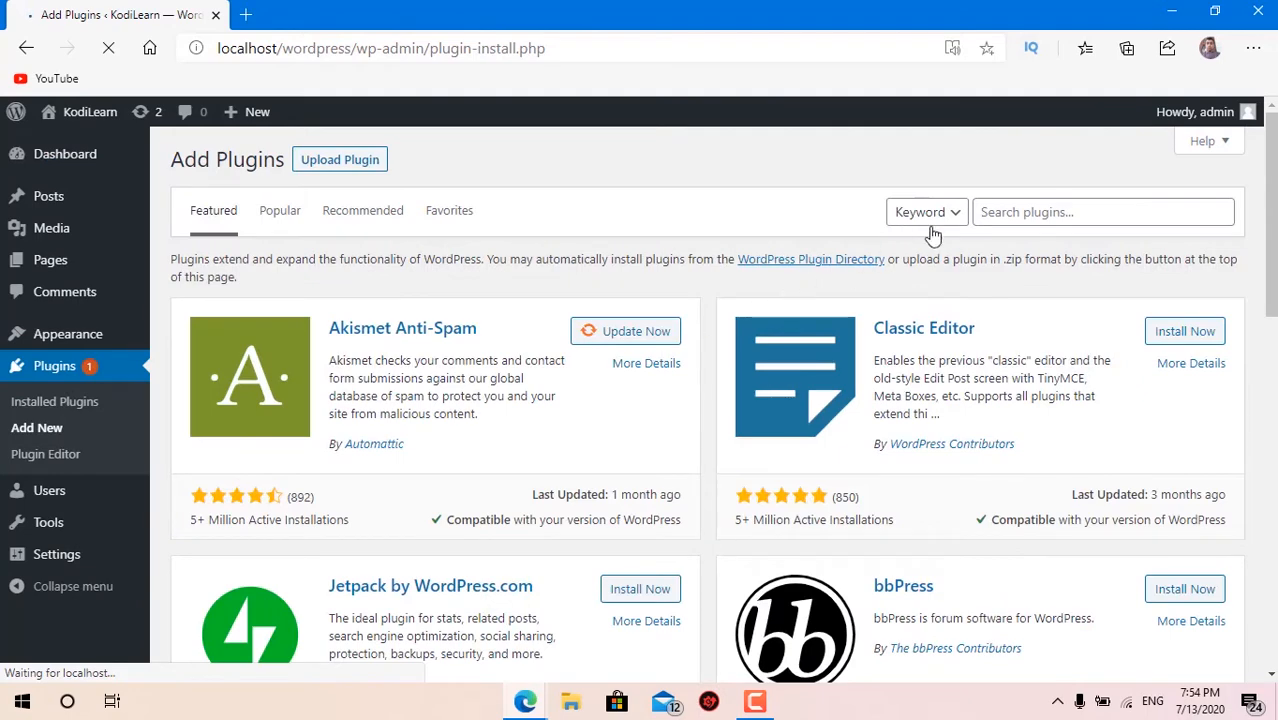
pyautogui.click(1011, 212)
pyautogui.write('l')
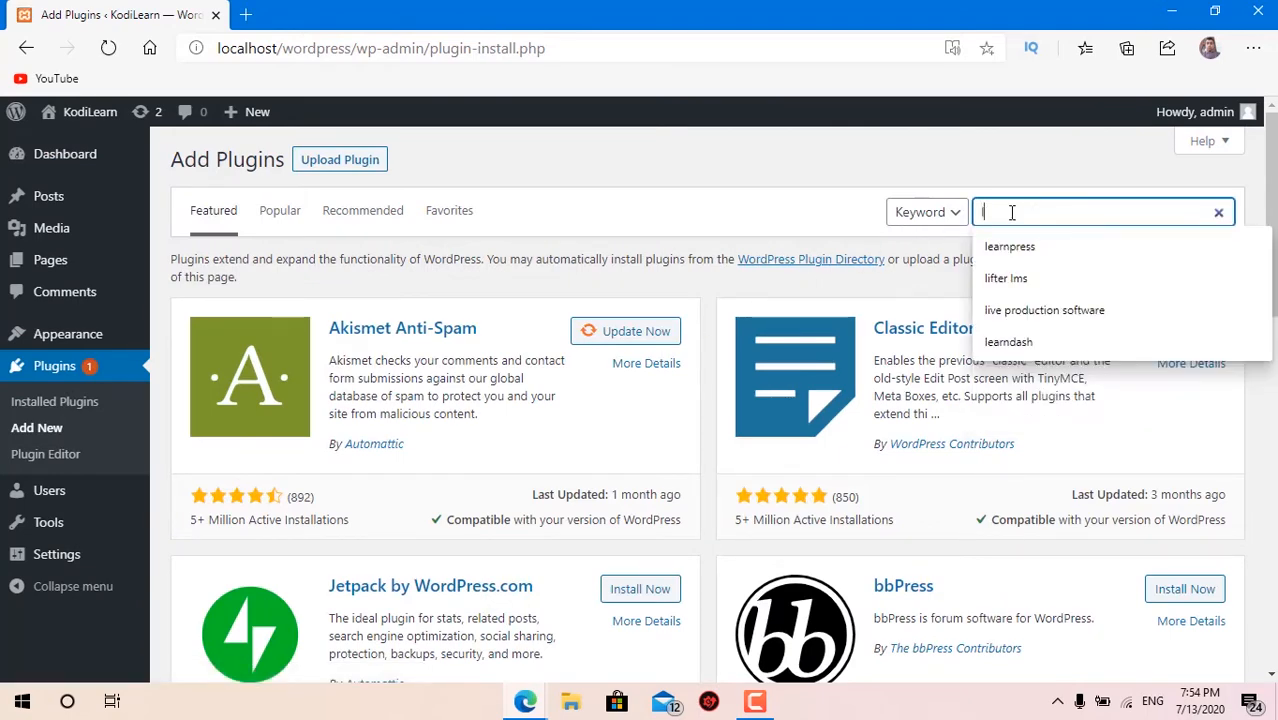
pyautogui.write('oginpress')
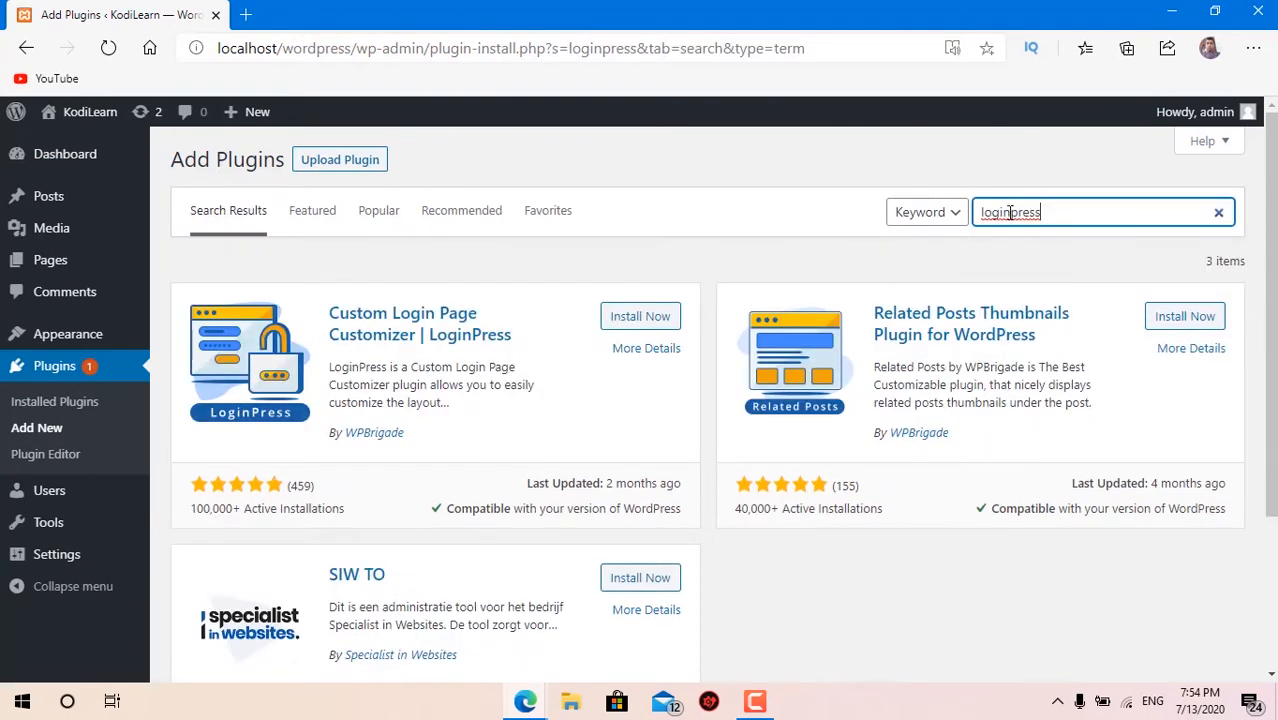
# Step: Install and activate the Custom Login Page Customizer | LoginPress plugin
pyautogui.click(655, 318)
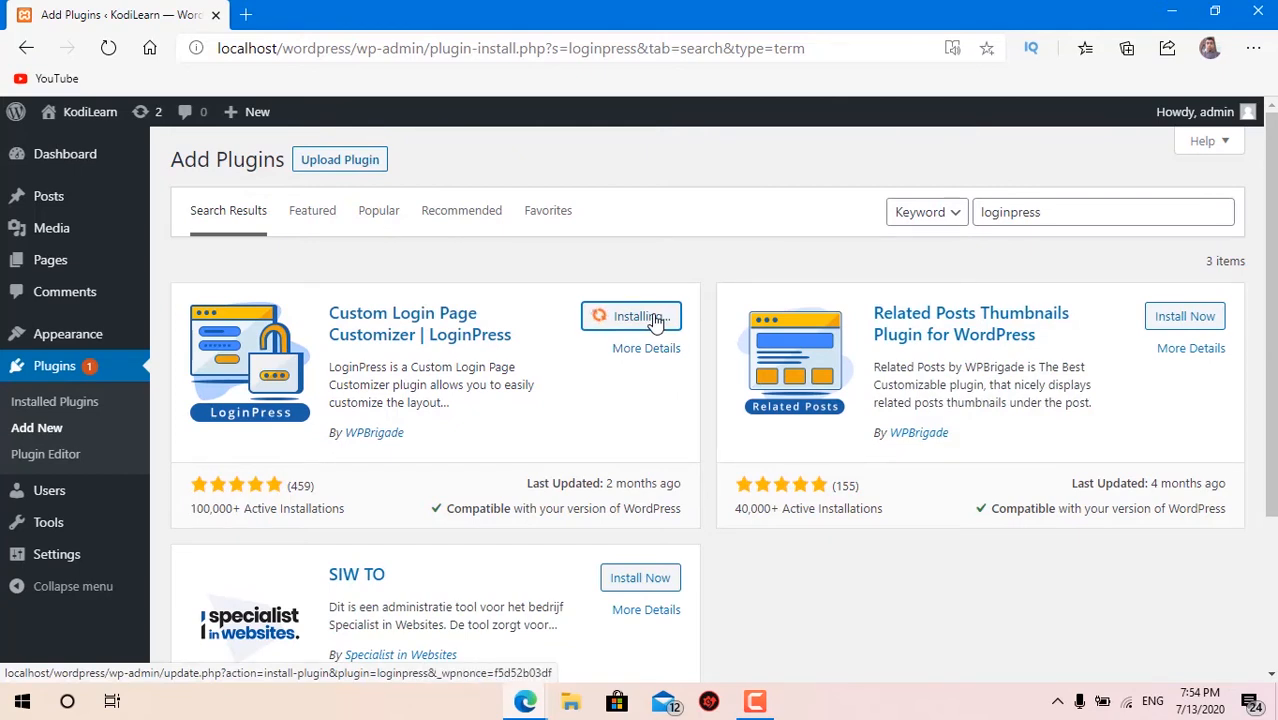
pyautogui.moveTo(191, 513); pyautogui.dragTo(236, 509)
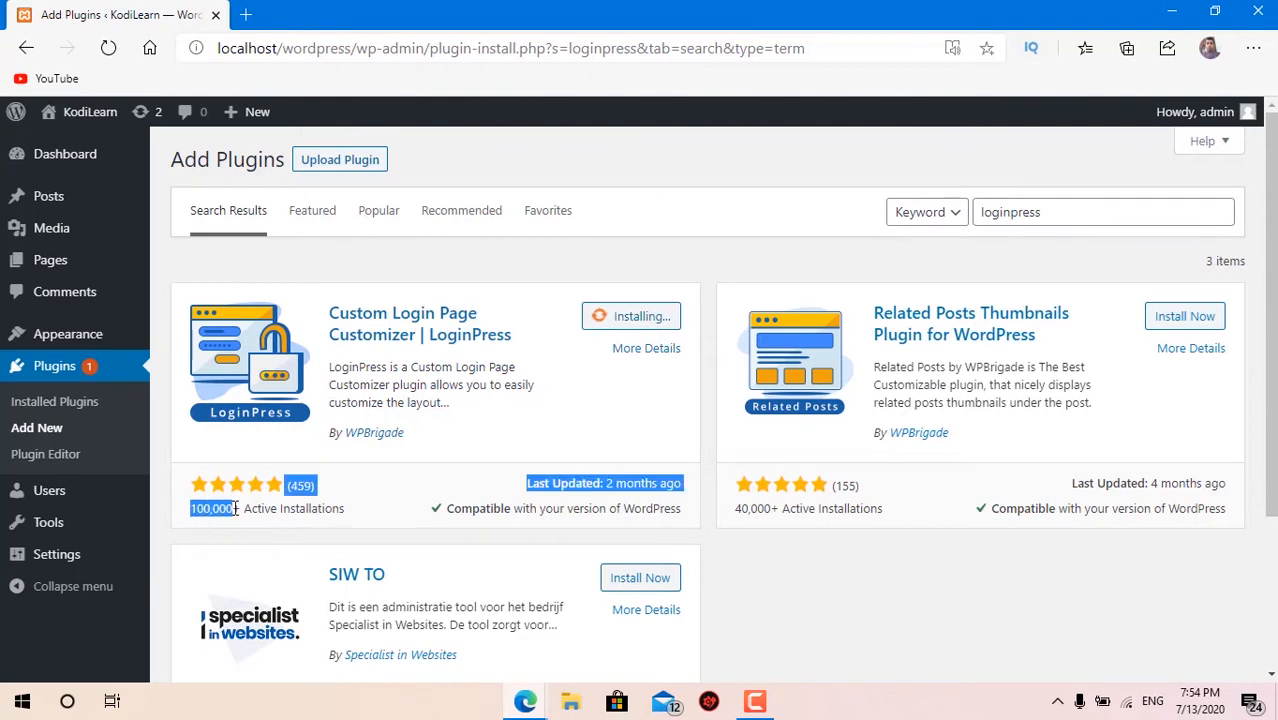
pyautogui.click(236, 509)
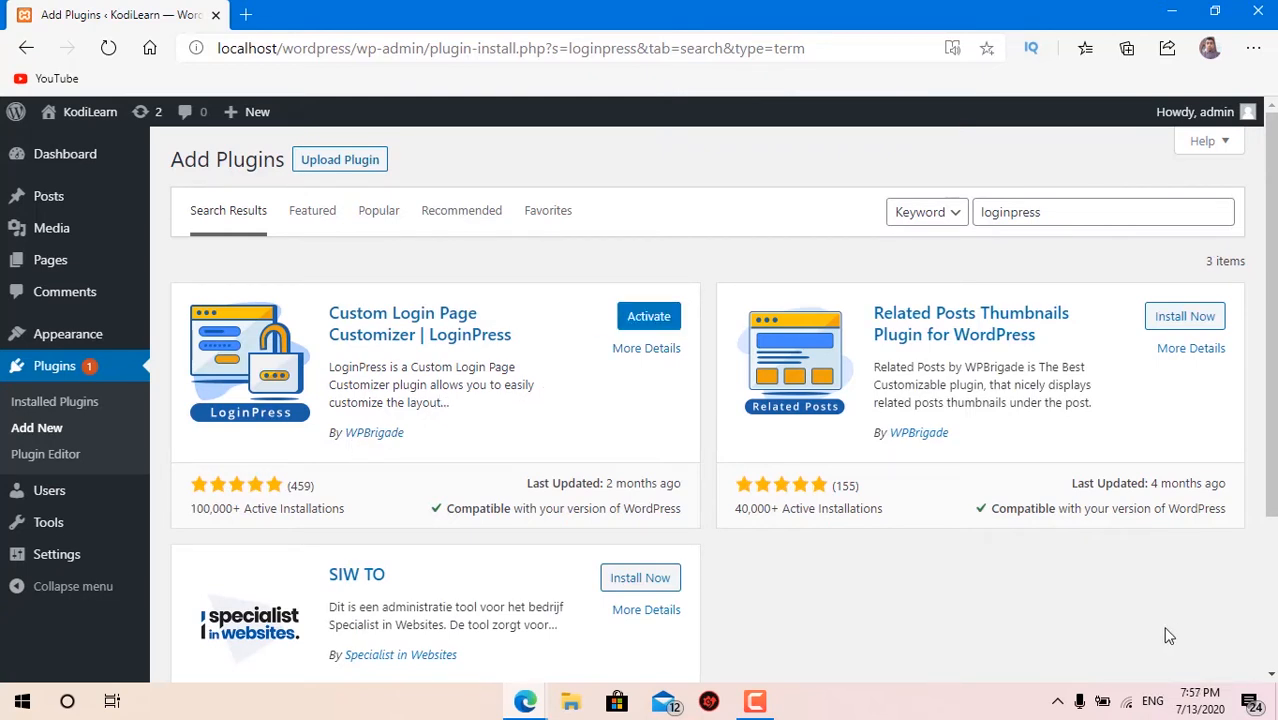
pyautogui.click(650, 321)
pyautogui.scroll(-4, 650, 321)
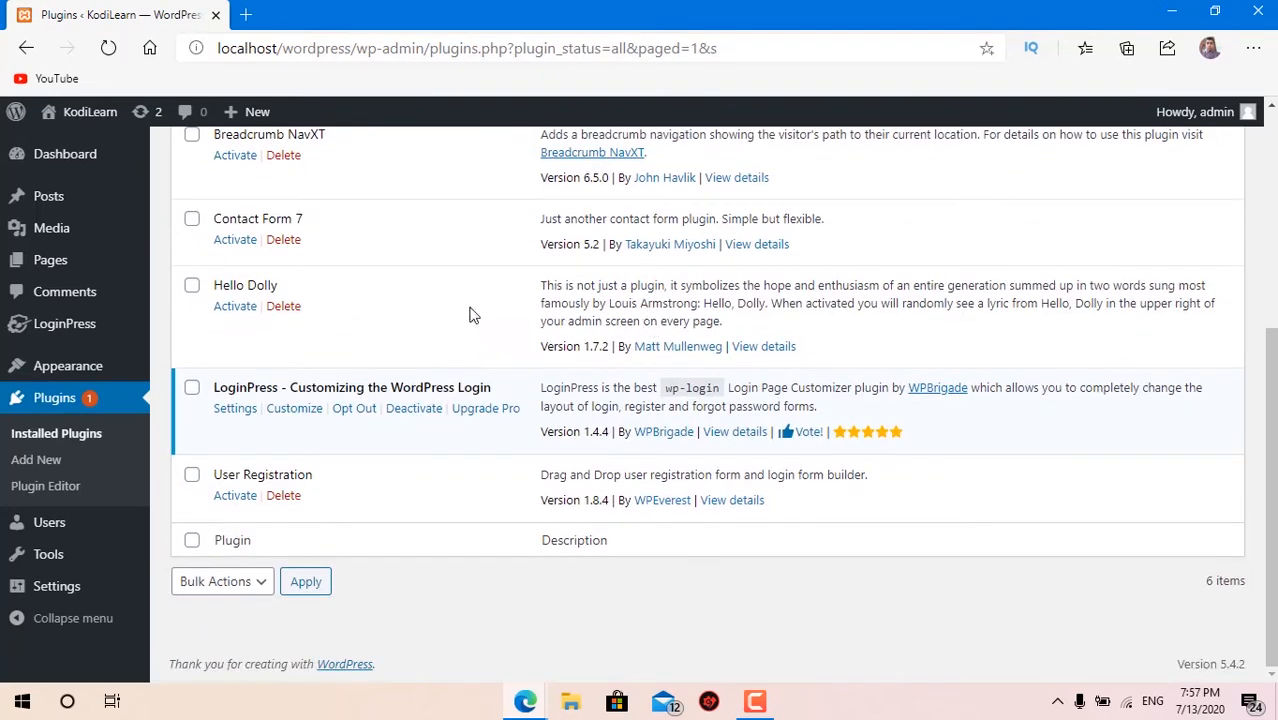
# Step: Open the LoginPress settings and review the general options, from session expiry to removing settings on uninstall
pyautogui.click(66, 328)
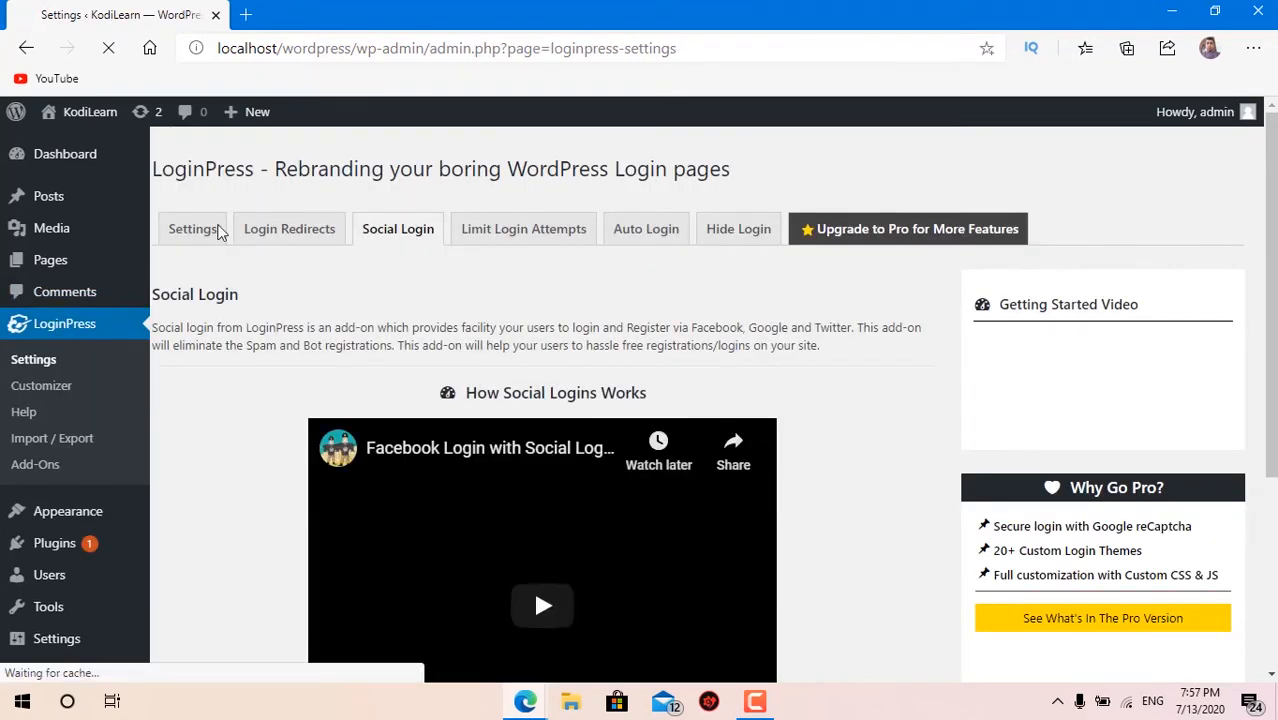
pyautogui.scroll(-1, 200, 200)
pyautogui.click(191, 138)
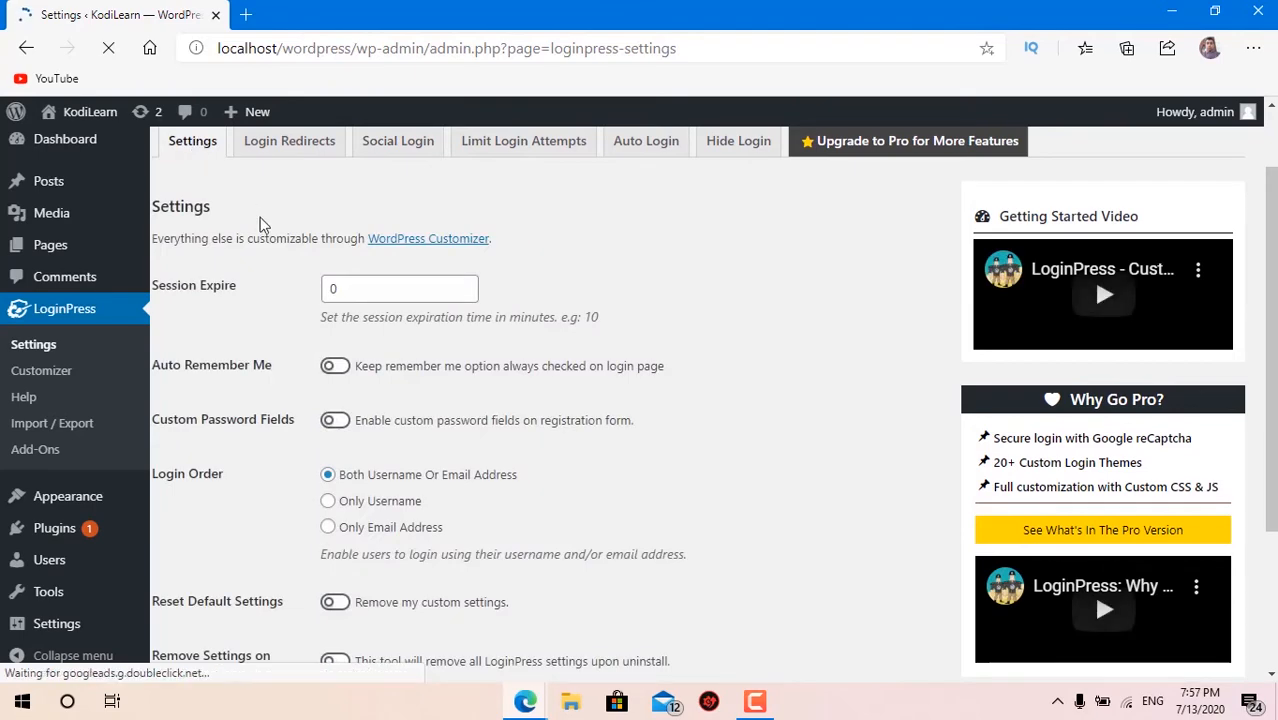
pyautogui.scroll(-1, 358, 286)
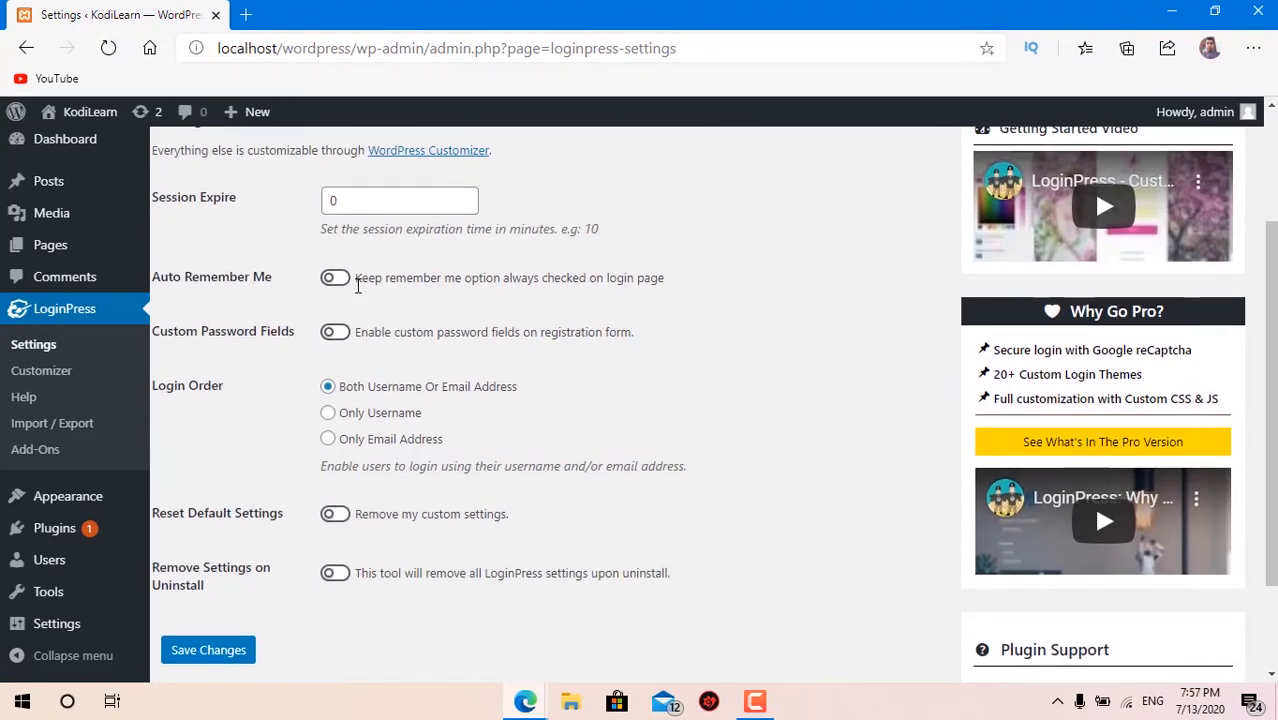
pyautogui.scroll(-1, 358, 286)
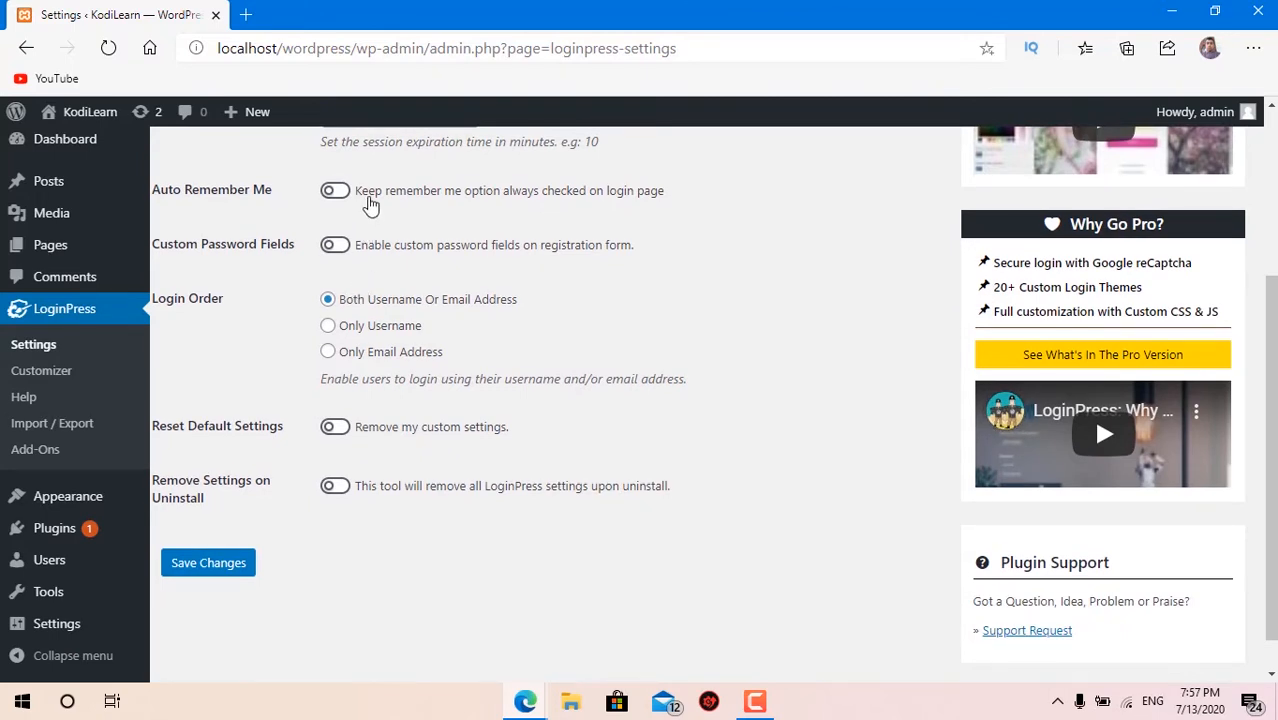
pyautogui.scroll(3, 323, 530)
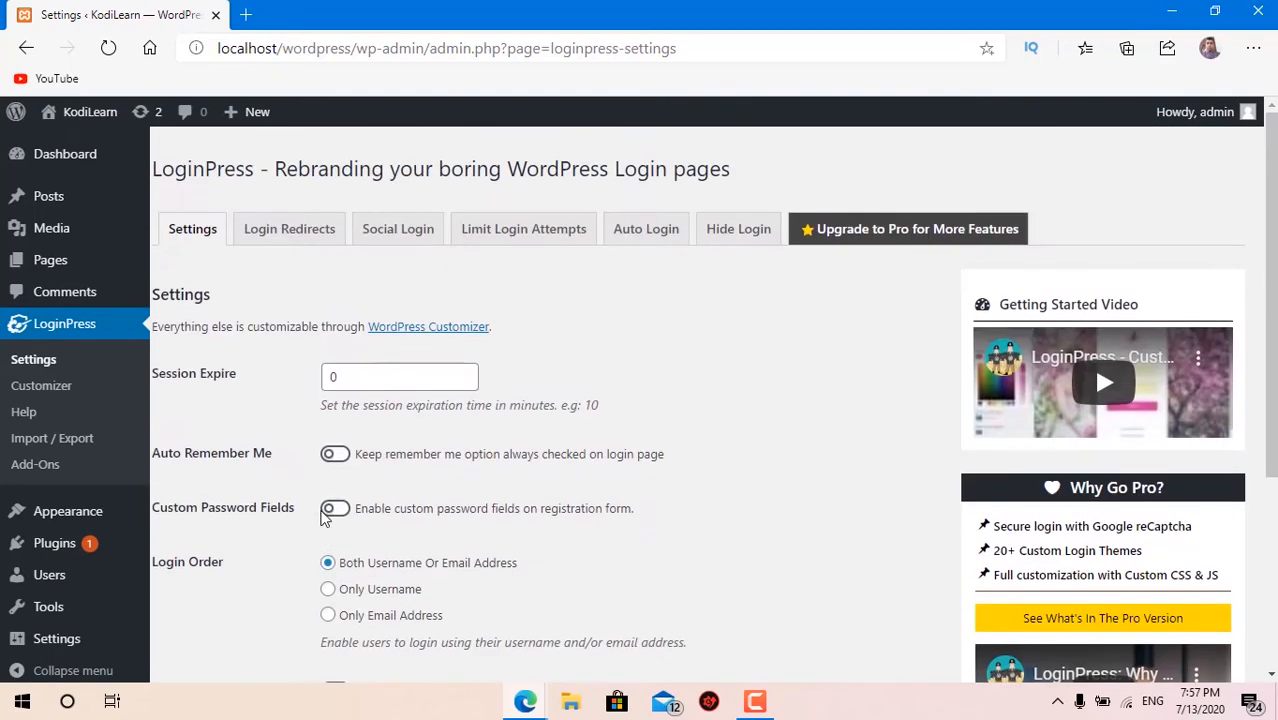
# Step: Examine what the Login Redirects and Social Login add-ons of LoginPress offer
pyautogui.click(312, 238)
pyautogui.click(416, 228)
pyautogui.click(283, 236)
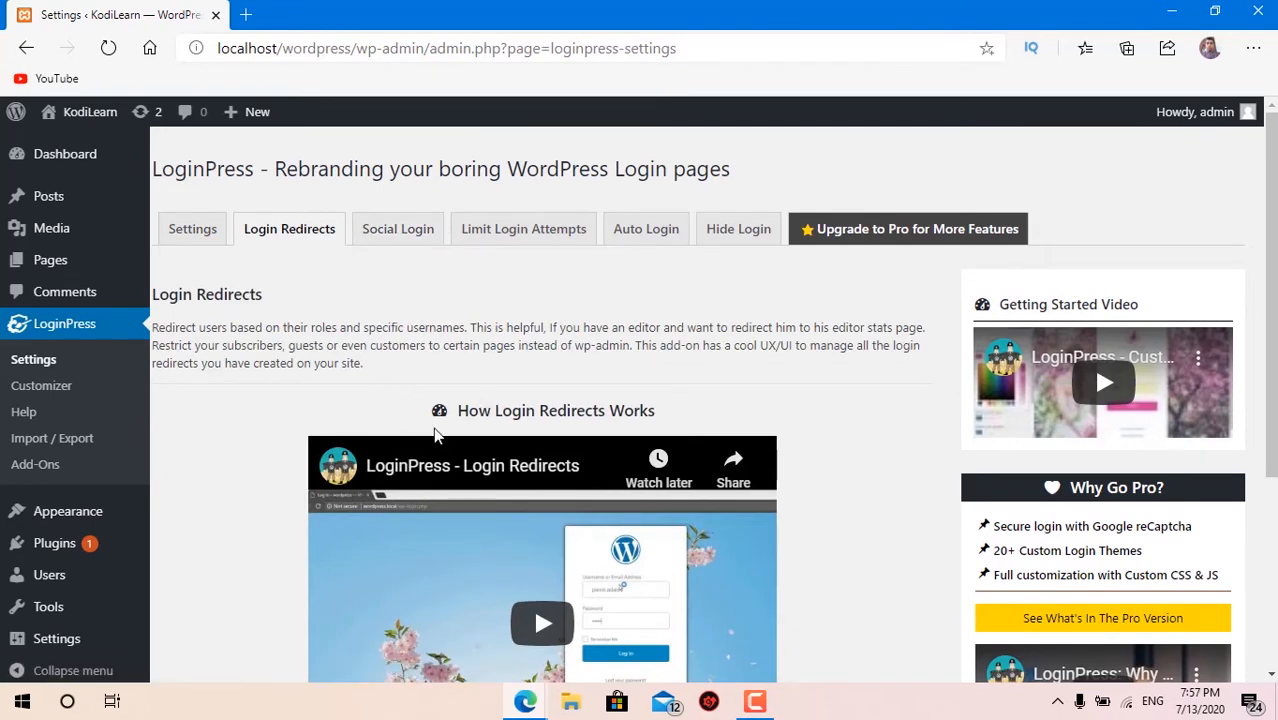
pyautogui.scroll(-1, 434, 434)
pyautogui.scroll(1, 206, 460)
pyautogui.click(401, 241)
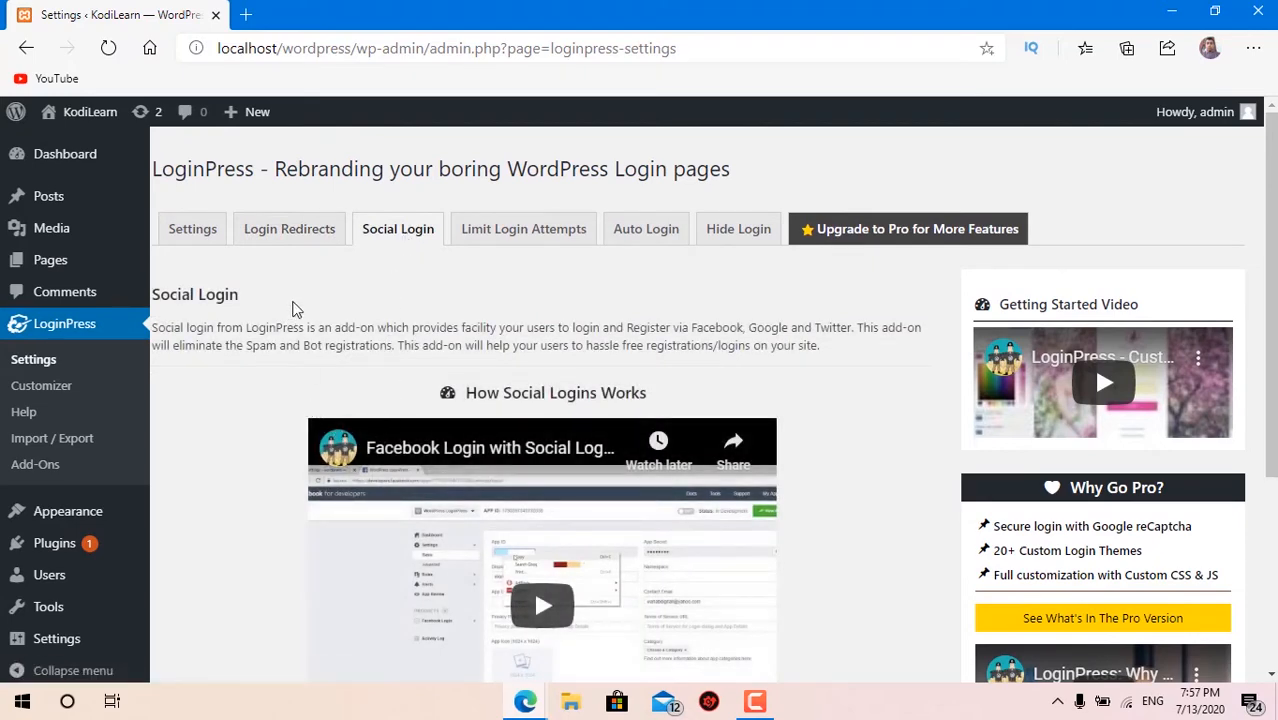
pyautogui.moveTo(194, 300); pyautogui.dragTo(288, 306)
pyautogui.click(288, 306)
pyautogui.scroll(-3, 286, 330)
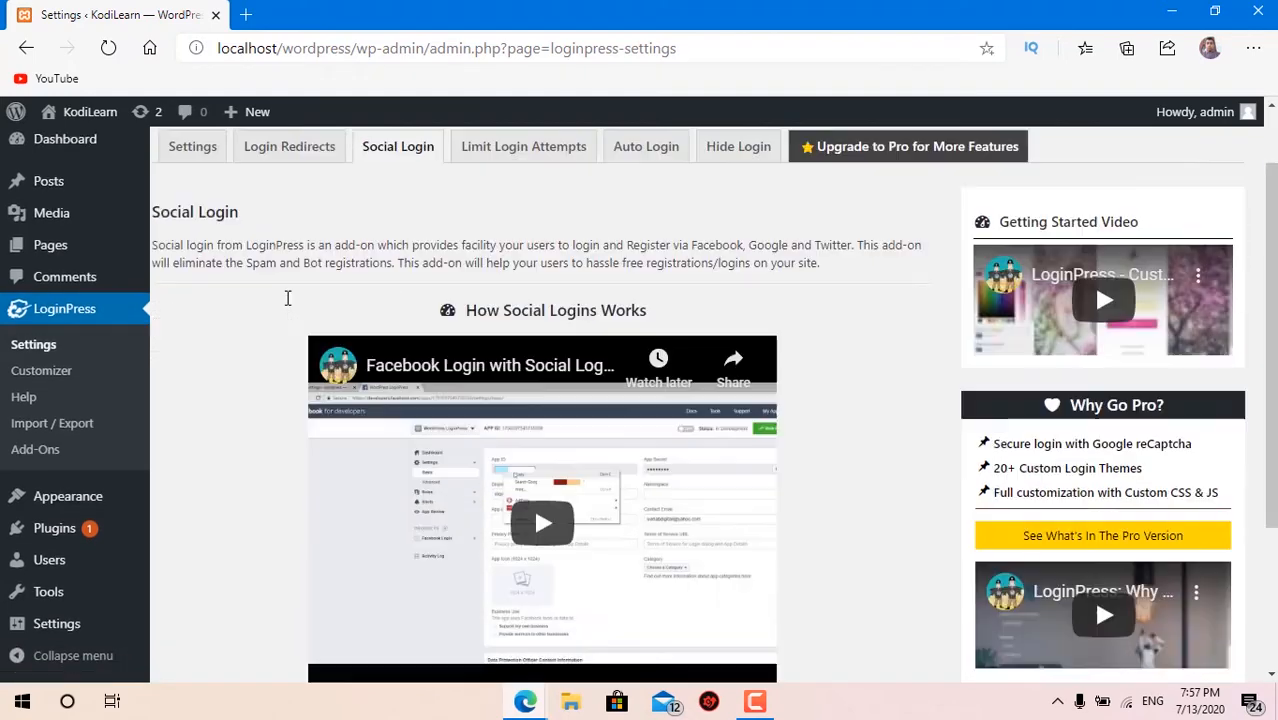
pyautogui.scroll(-1, 285, 366)
pyautogui.scroll(5, 285, 366)
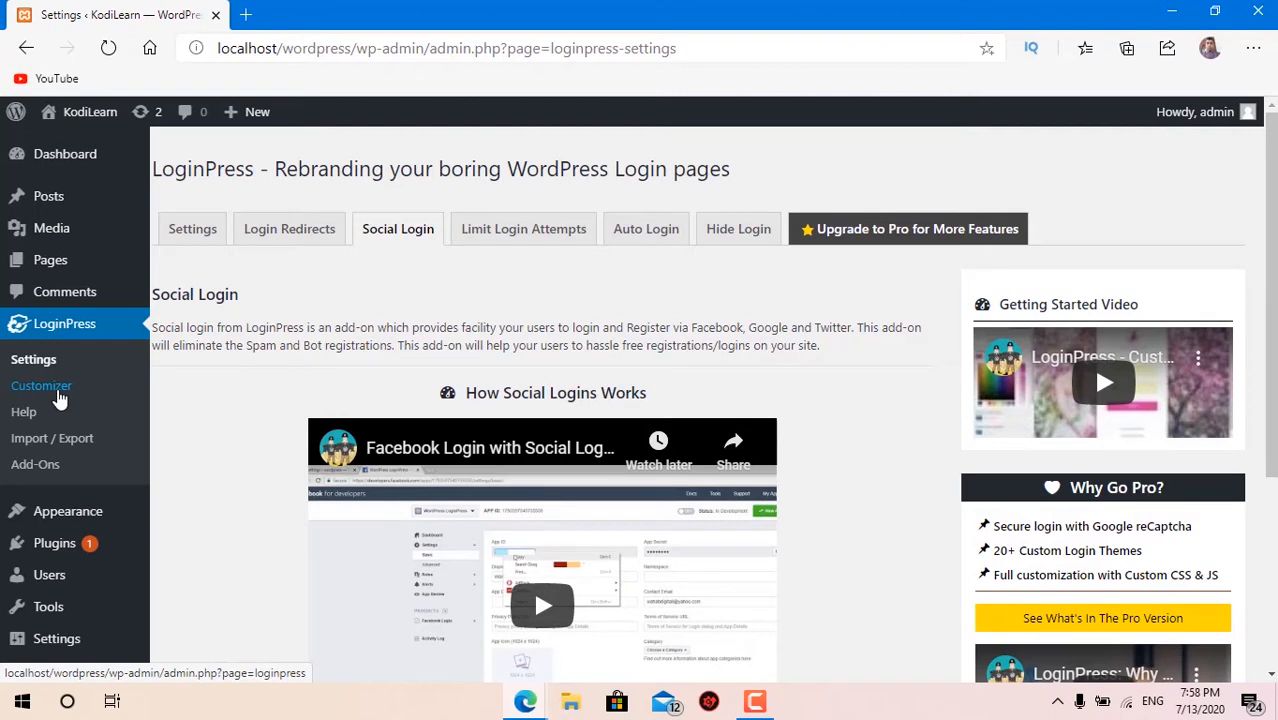
# Step: Open the LoginPress customizer and browse its login page themes, returning to the section list with the Default theme kept
pyautogui.click(58, 395)
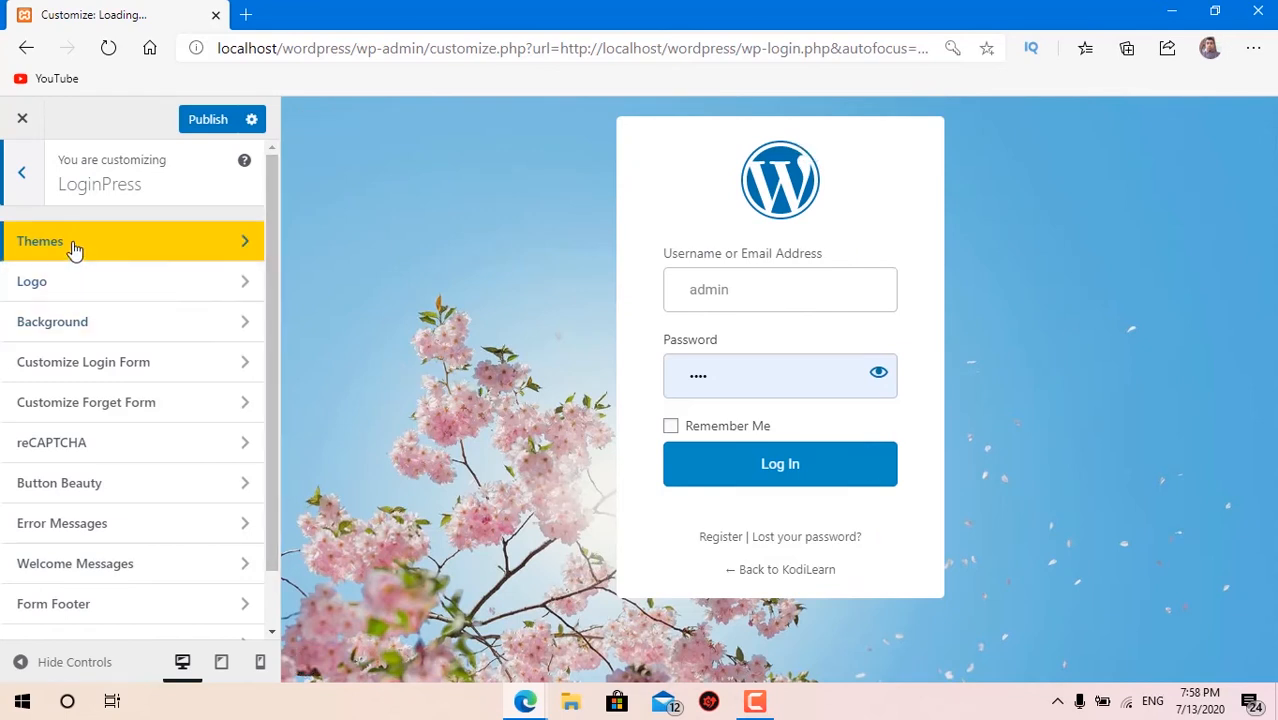
pyautogui.click(73, 249)
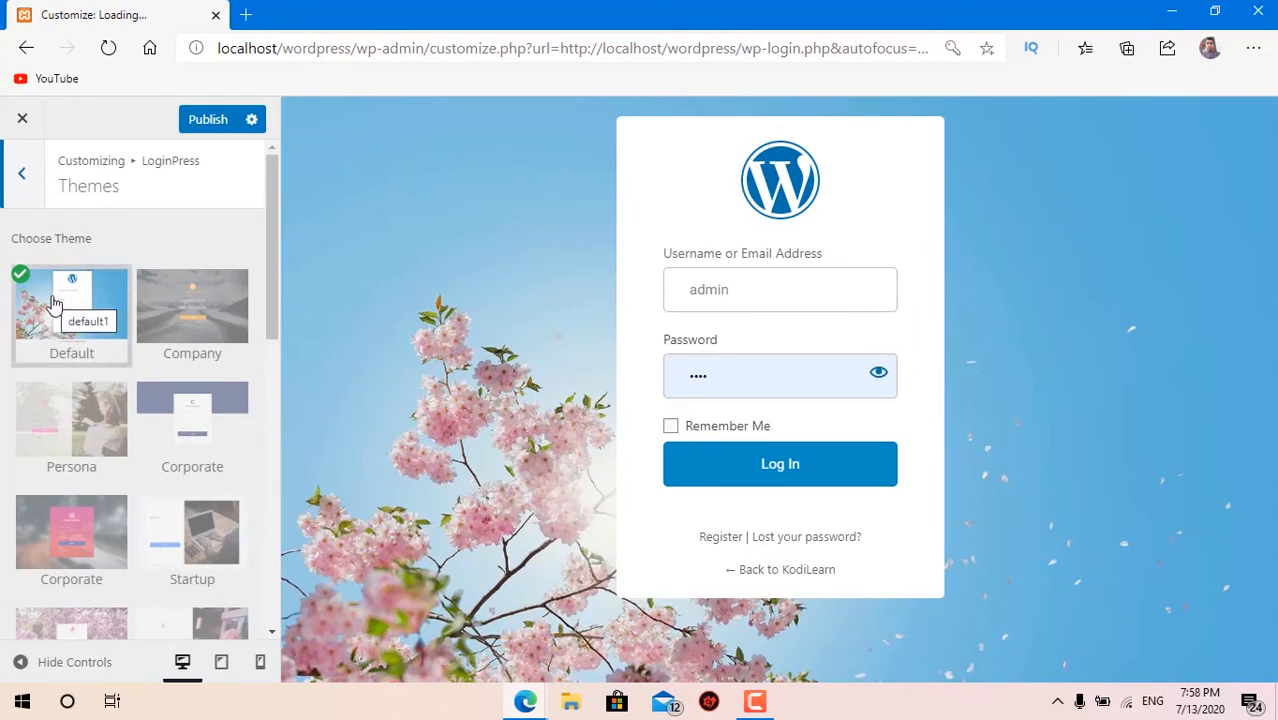
pyautogui.scroll(-6, 54, 305)
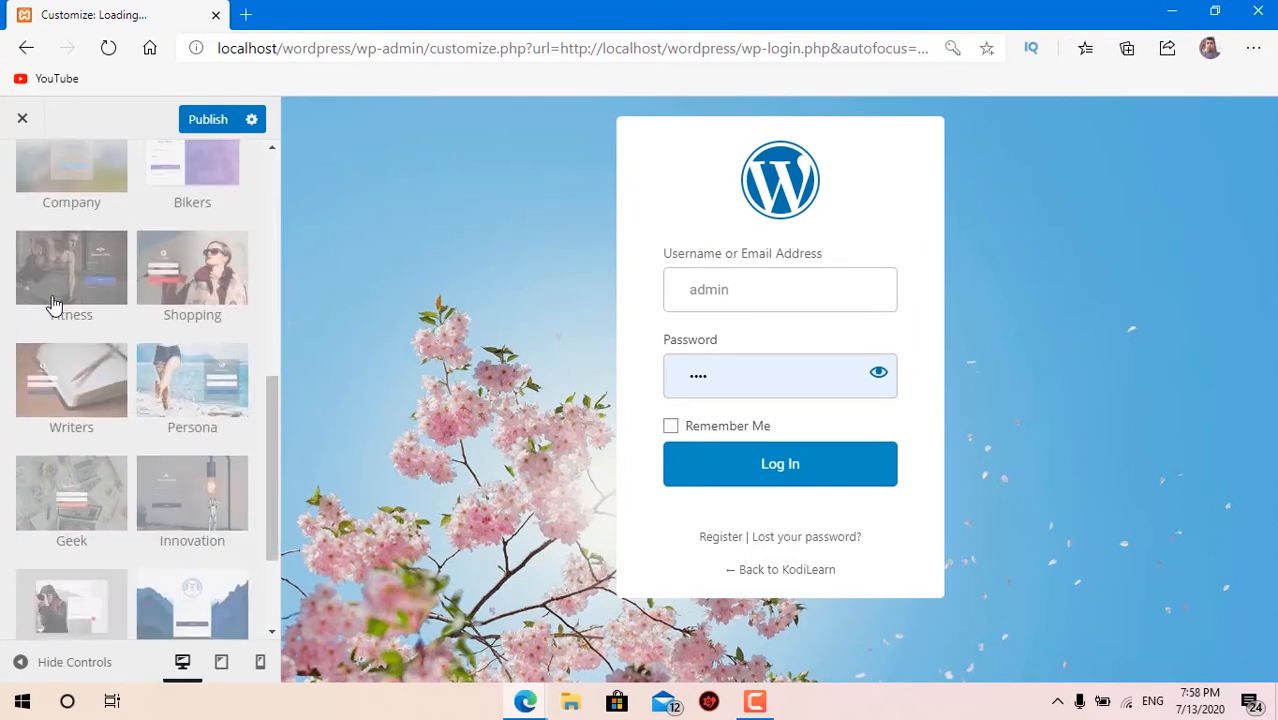
pyautogui.scroll(-2, 54, 305)
pyautogui.scroll(8, 54, 305)
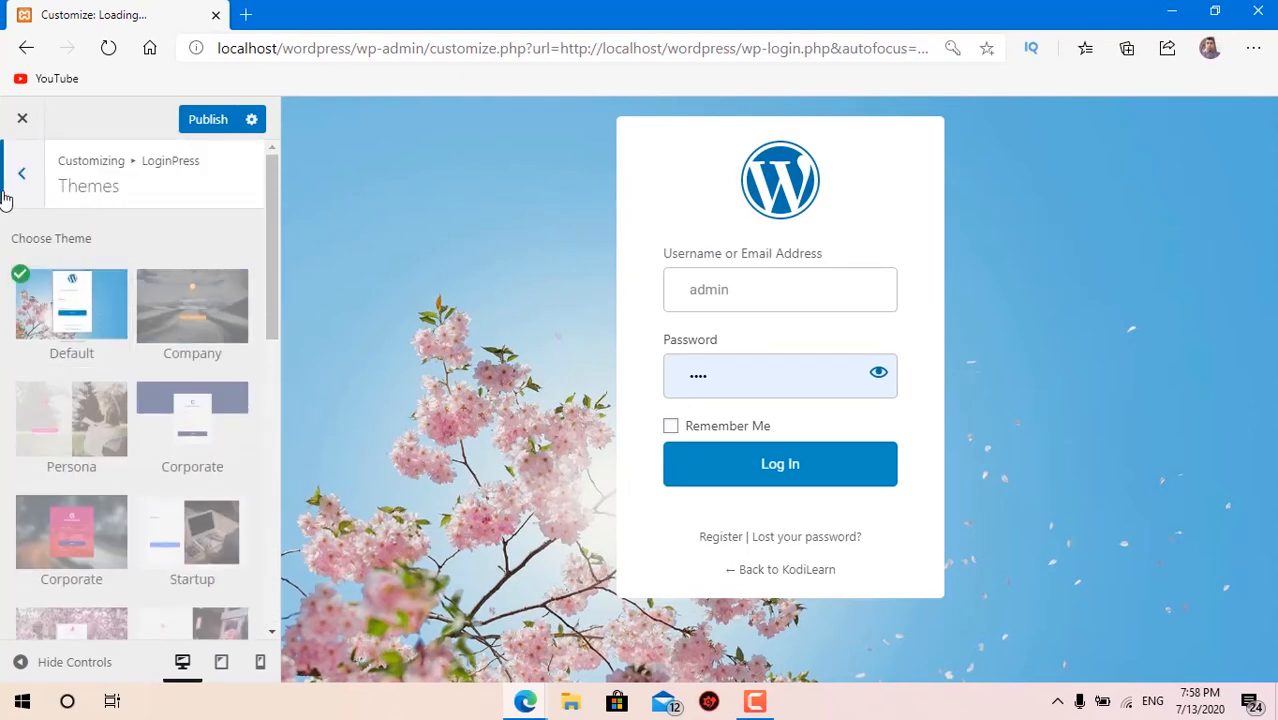
pyautogui.click(3, 198)
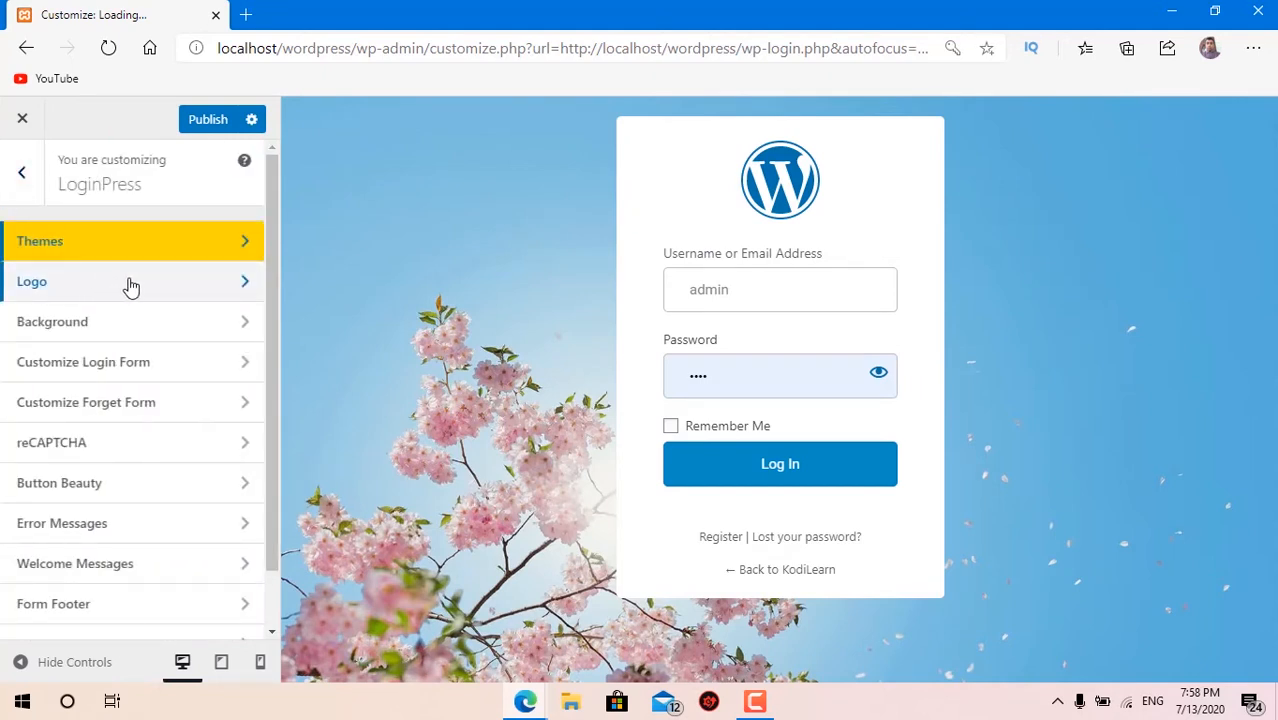
# Step: Upload the Microsoft.jpg image and choose it as the login page's logo
pyautogui.click(179, 285)
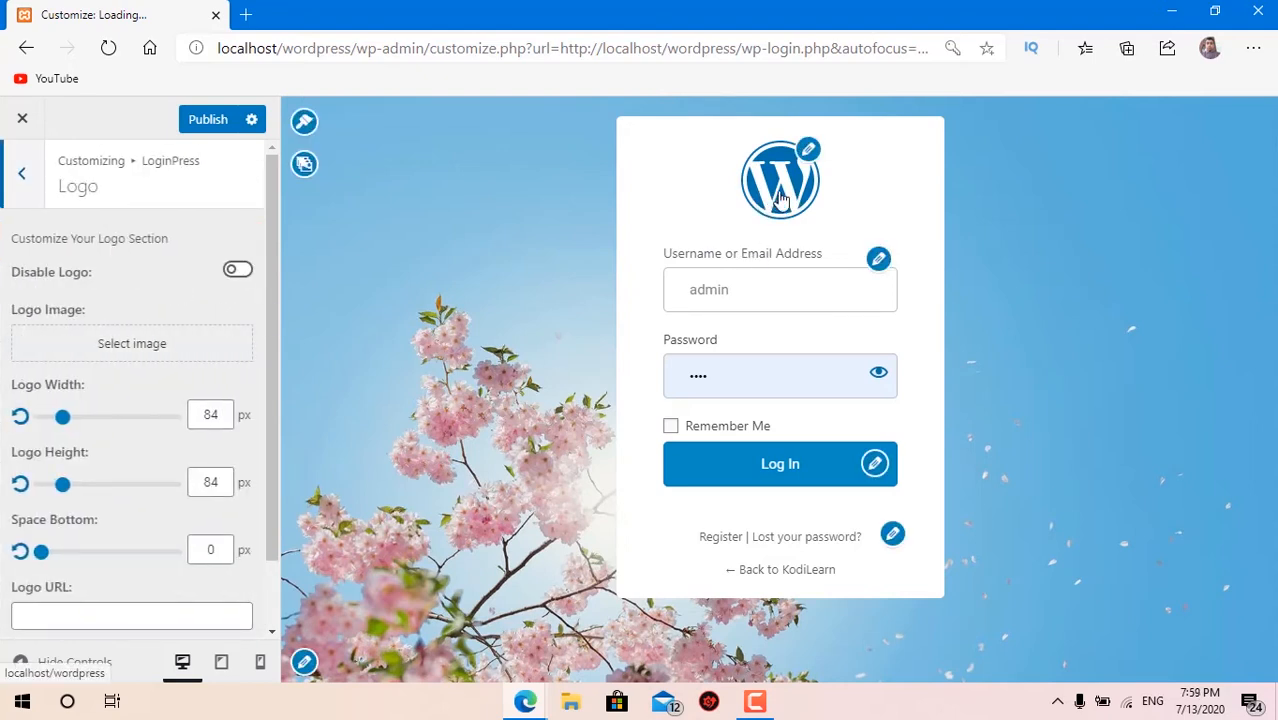
pyautogui.click(172, 344)
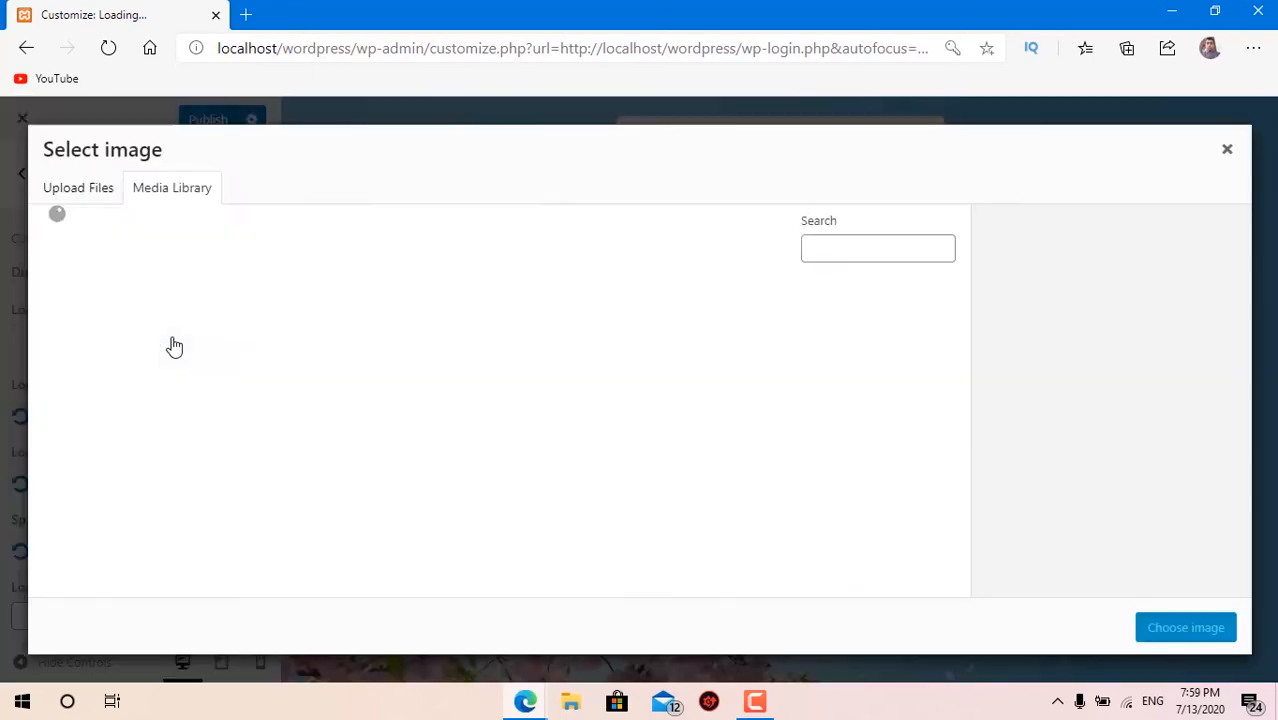
pyautogui.click(465, 458)
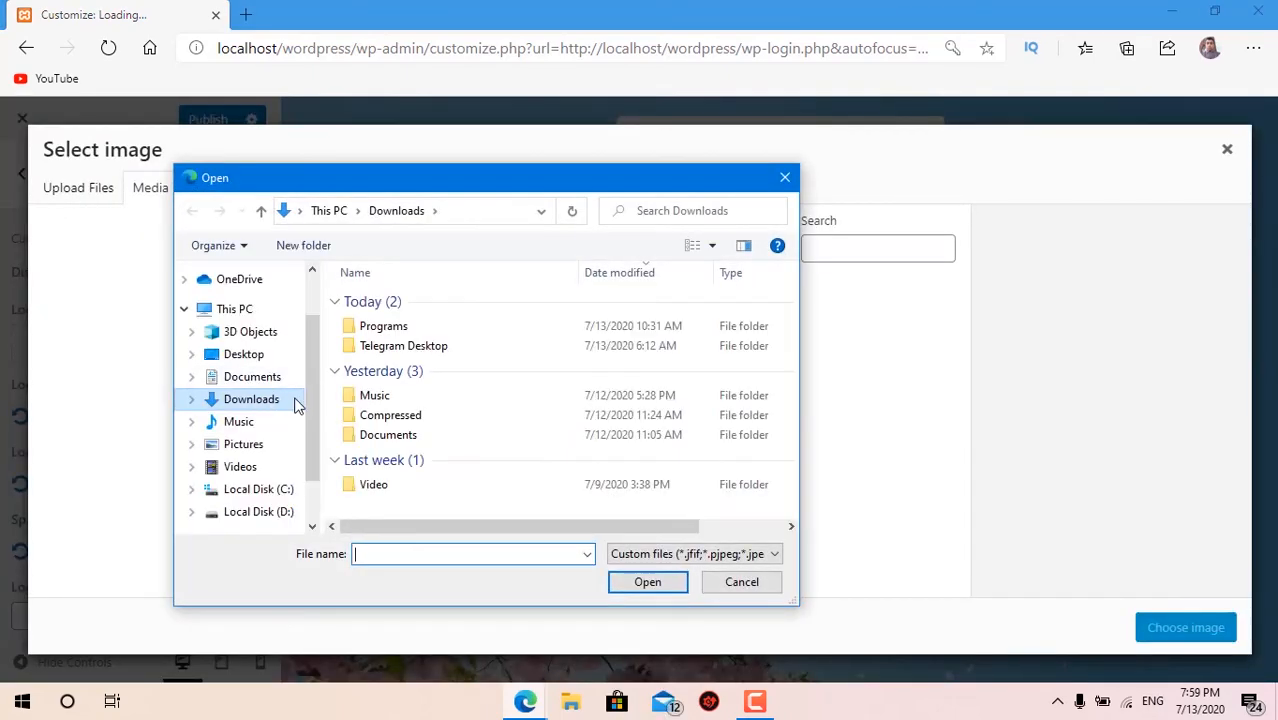
pyautogui.scroll(-1, 290, 410)
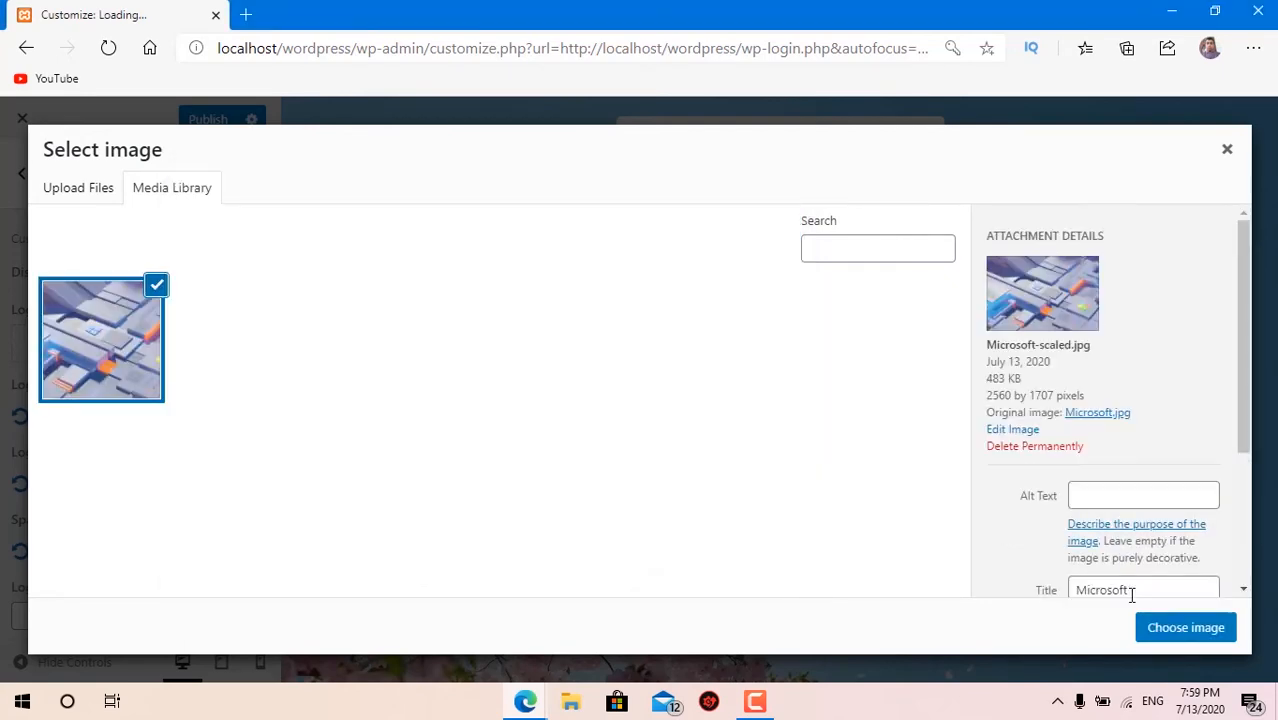
pyautogui.click(1185, 628)
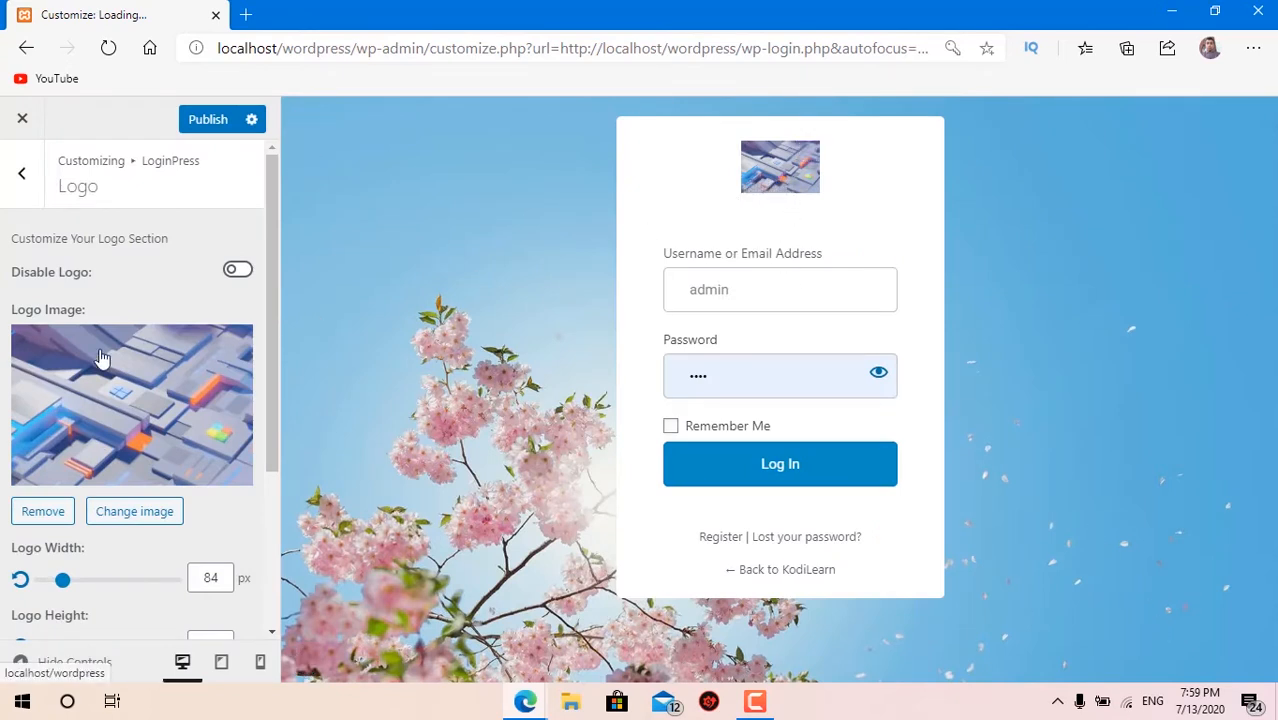
# Step: Set the logo's width to 107 px and its height to 72 px
pyautogui.scroll(-3, 100, 357)
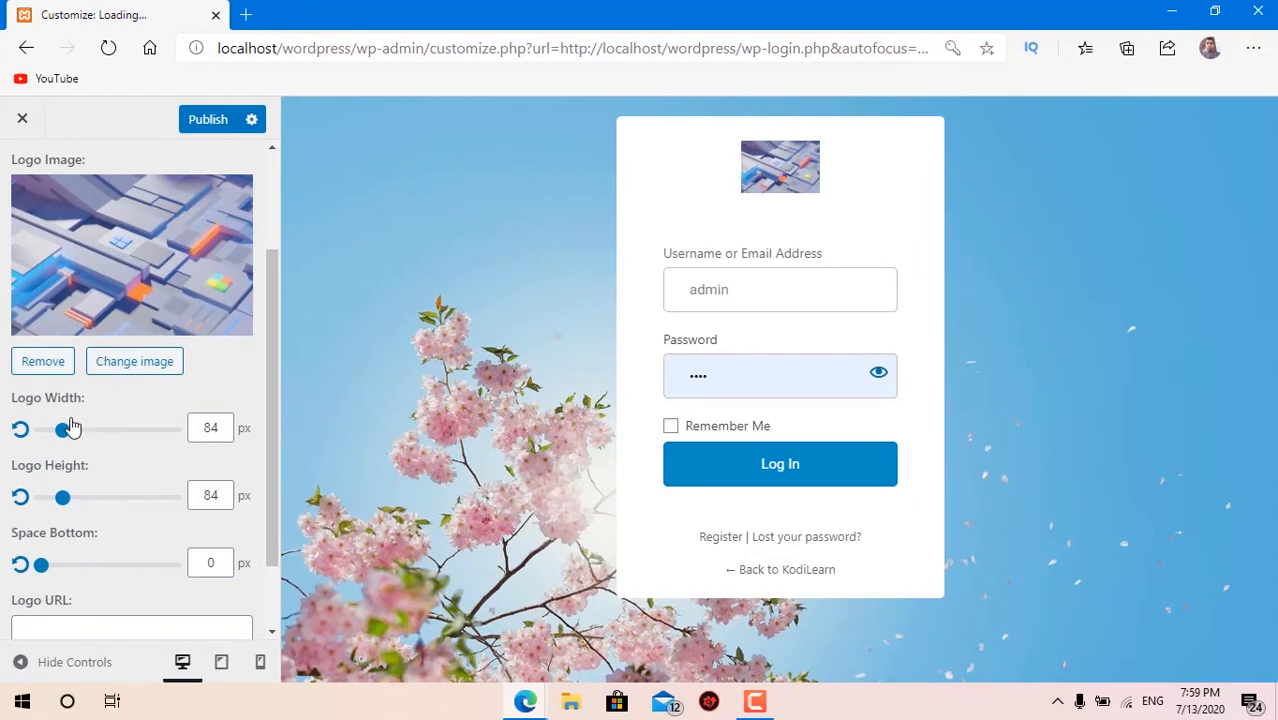
pyautogui.moveTo(66, 431)
pyautogui.mouseDown()
pyautogui.moveTo(100, 443)
pyautogui.moveTo(74, 441)
pyautogui.mouseUp()
pyautogui.moveTo(58, 505)
pyautogui.mouseDown()
pyautogui.moveTo(94, 498)
pyautogui.moveTo(52, 500)
pyautogui.moveTo(76, 508)
pyautogui.moveTo(59, 497)
pyautogui.mouseUp()
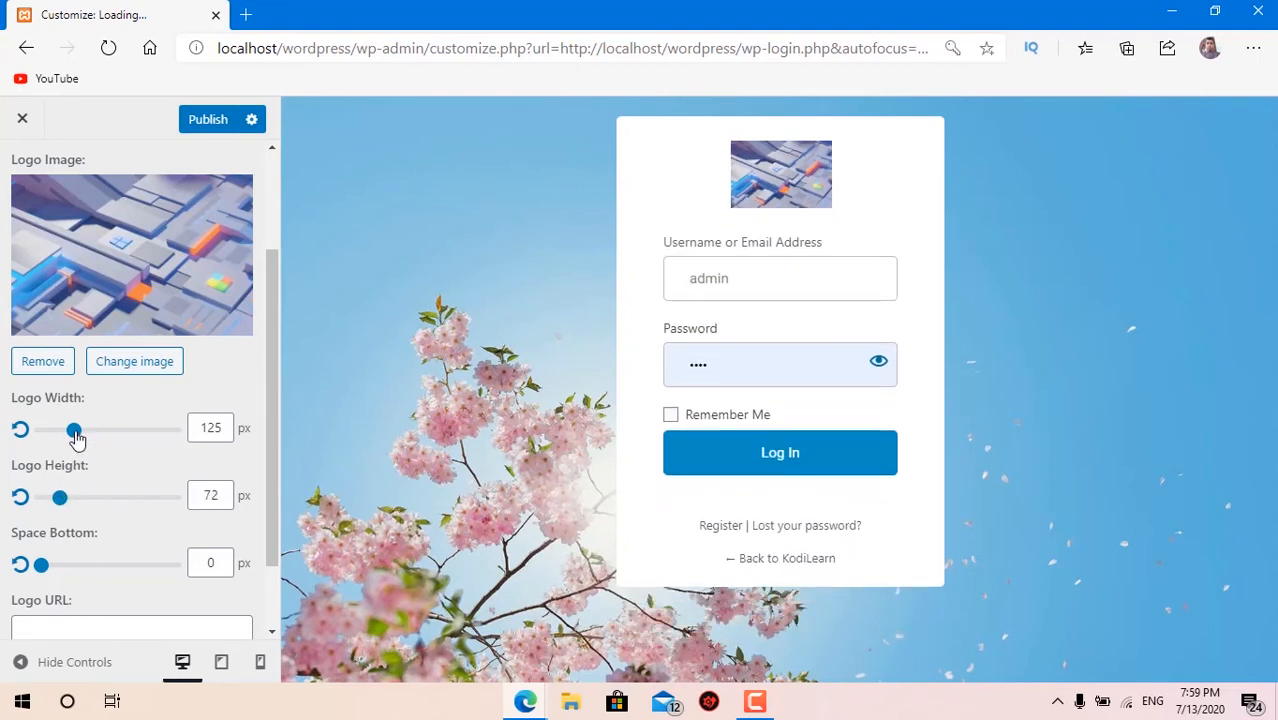
pyautogui.moveTo(74, 434)
pyautogui.mouseDown()
pyautogui.moveTo(58, 440)
pyautogui.moveTo(72, 448)
pyautogui.mouseUp()
pyautogui.scroll(-1, 90, 532)
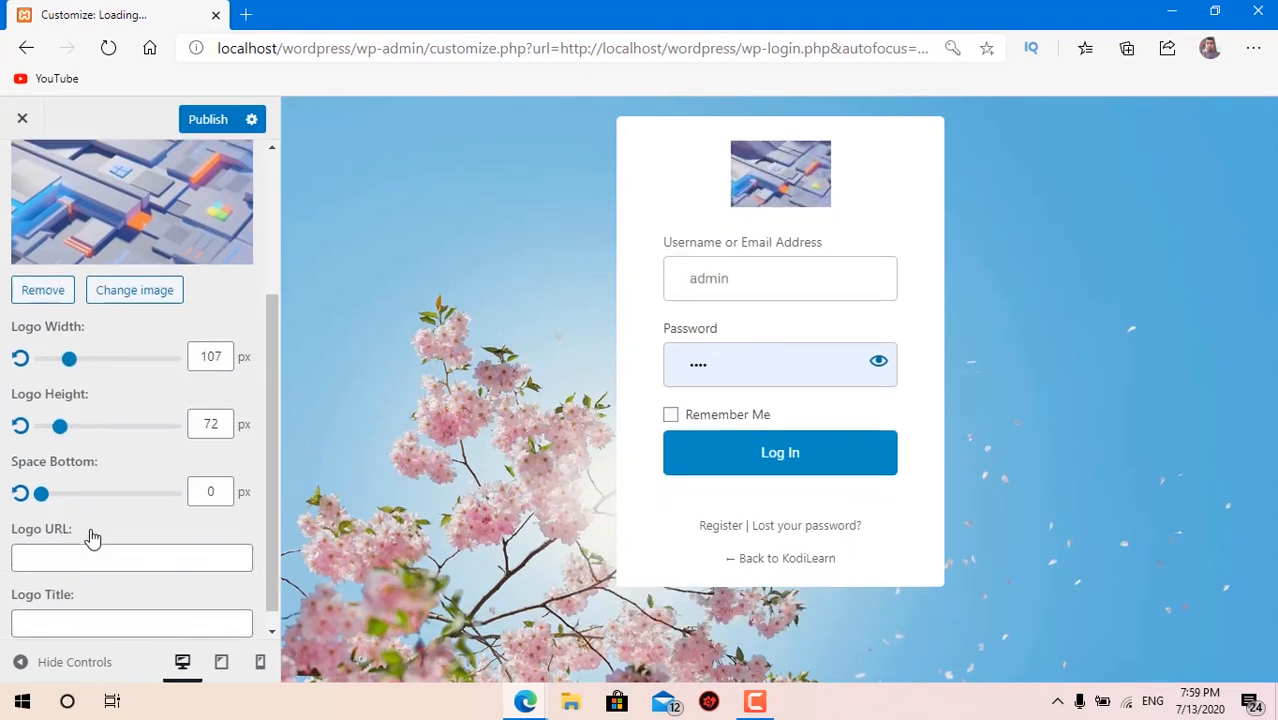
# Step: Set the space below the logo to 0 px and the logo URL to localhost/wordpress
pyautogui.moveTo(32, 494); pyautogui.dragTo(2, 507)
pyautogui.scroll(-1, 14, 505)
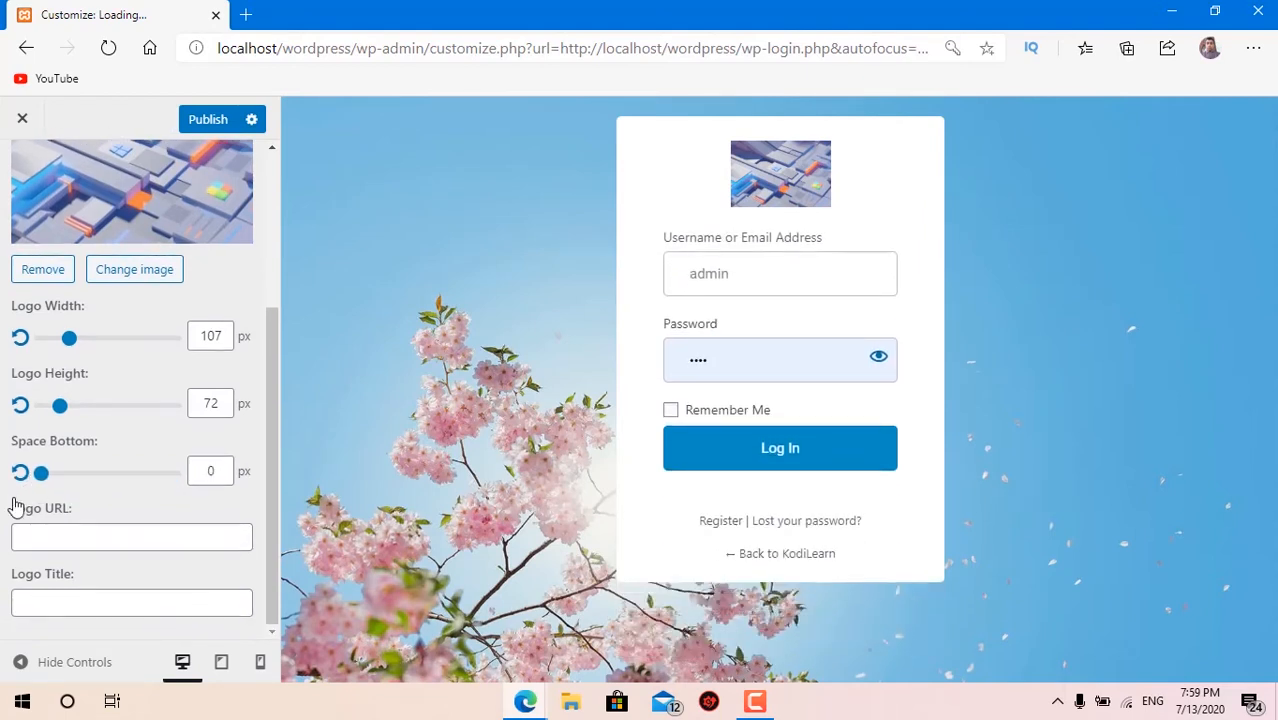
pyautogui.click(76, 535)
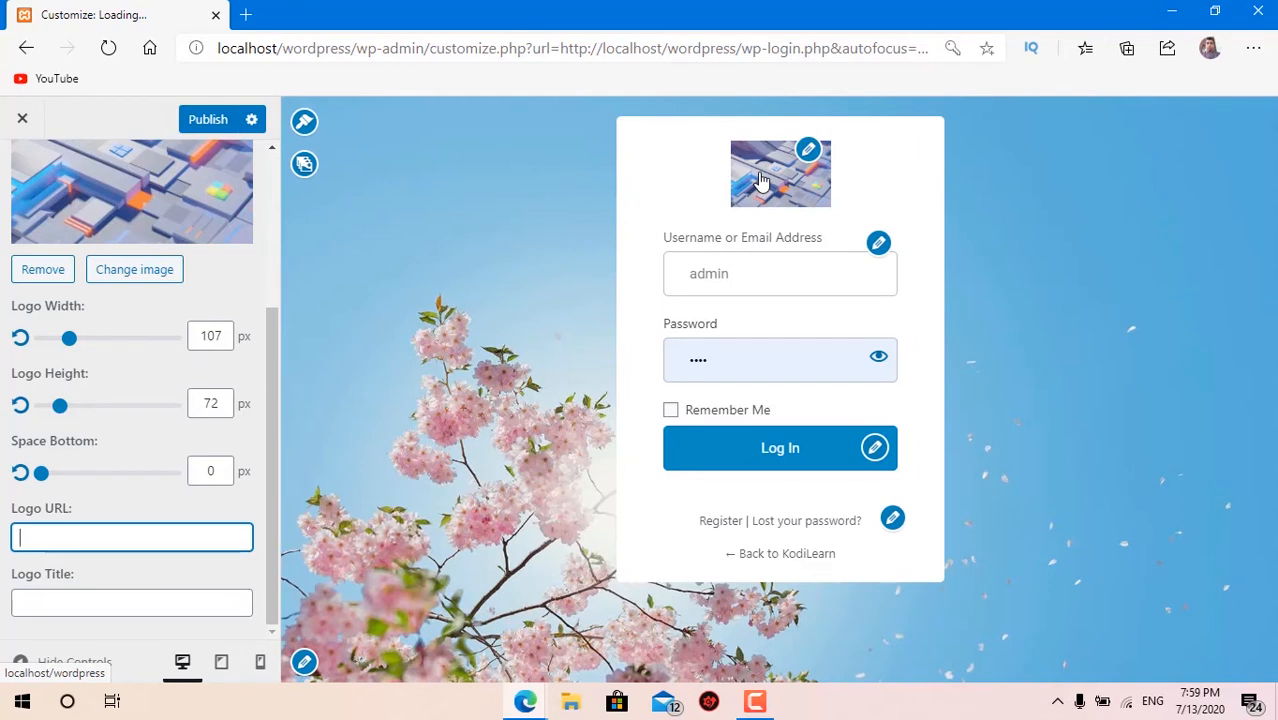
pyautogui.write('localhost/wordpress')
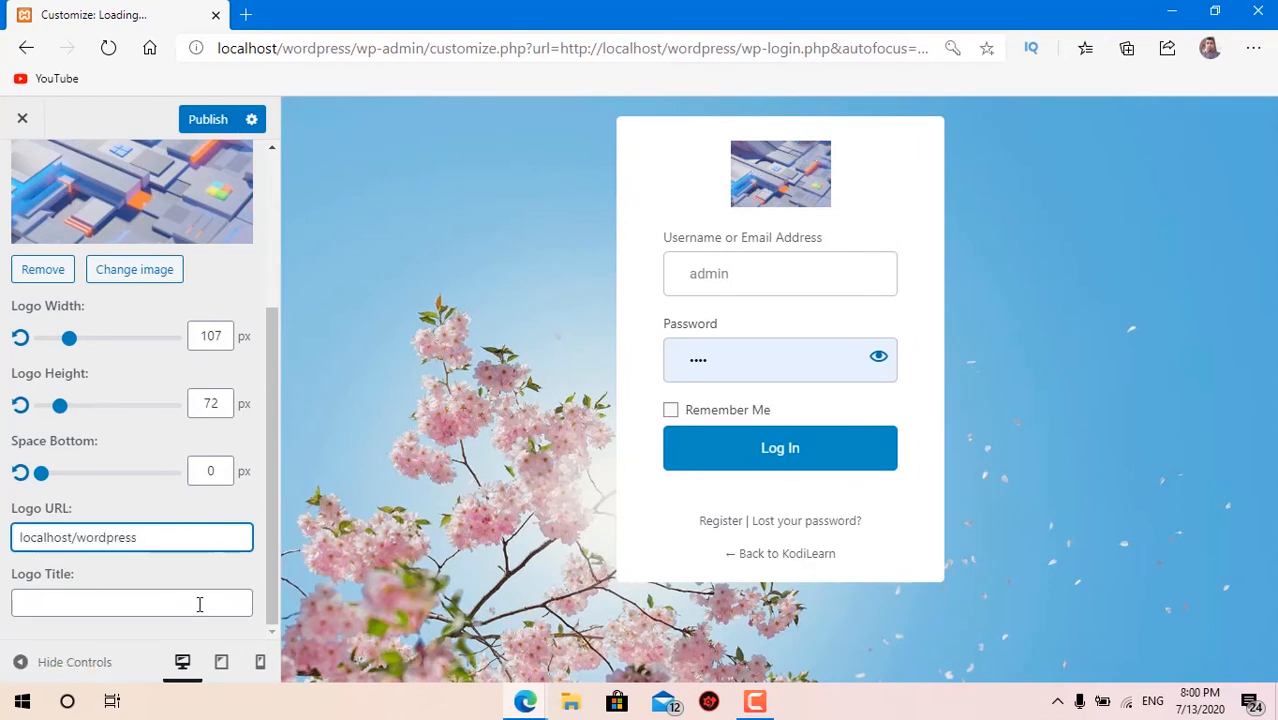
# Step: Set the logo title to KodiLearn, test clearing it, and restore the title
pyautogui.click(200, 605)
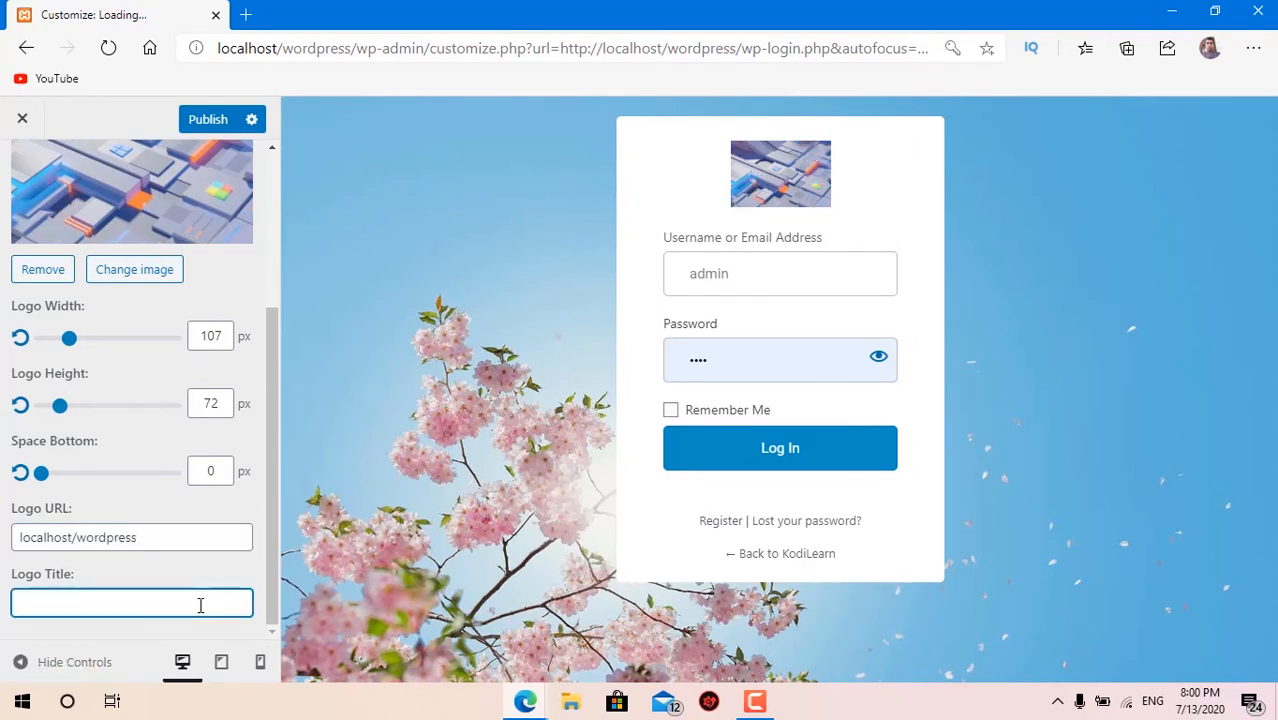
pyautogui.write('KodiLearn')
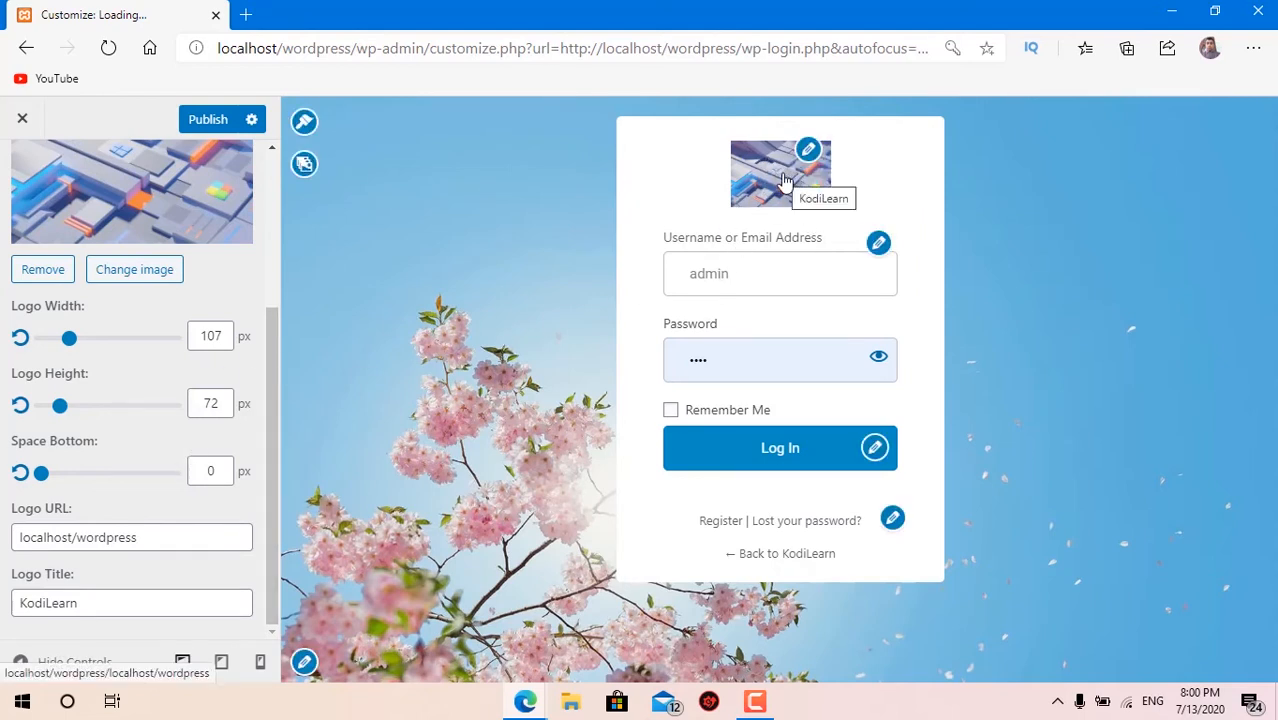
pyautogui.moveTo(80, 603); pyautogui.dragTo(3, 597)
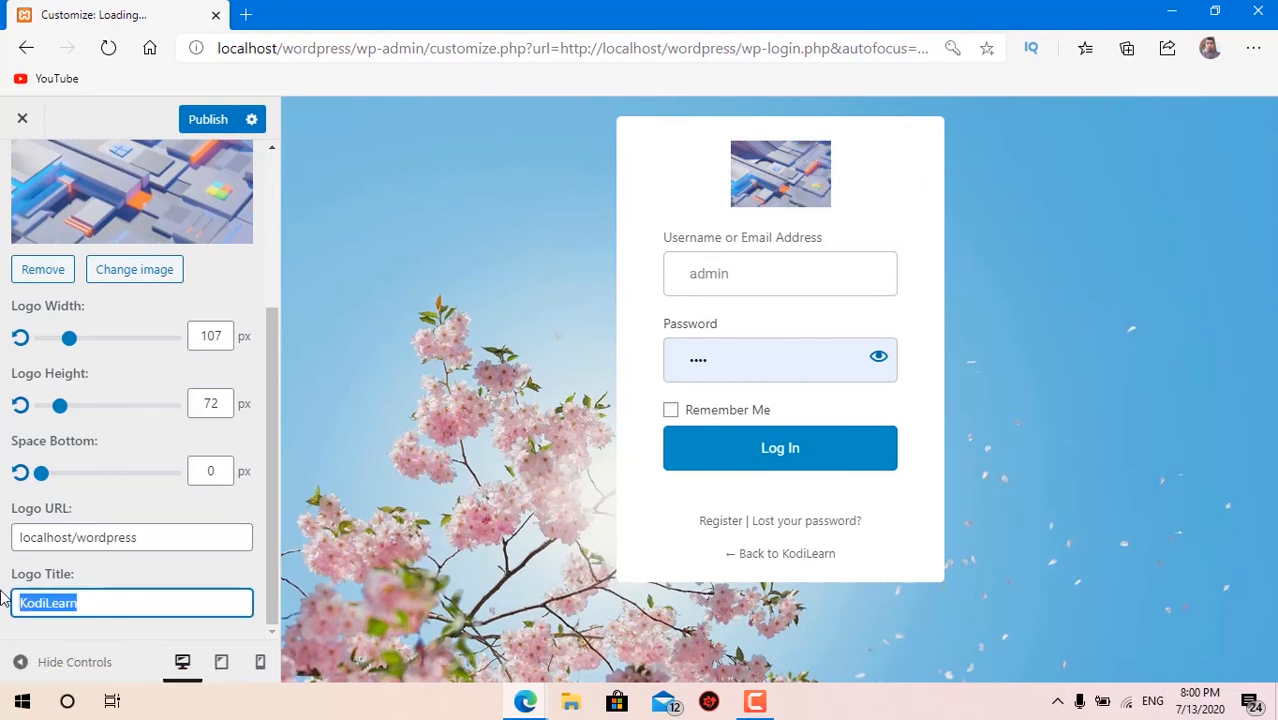
pyautogui.press('BackSpace')
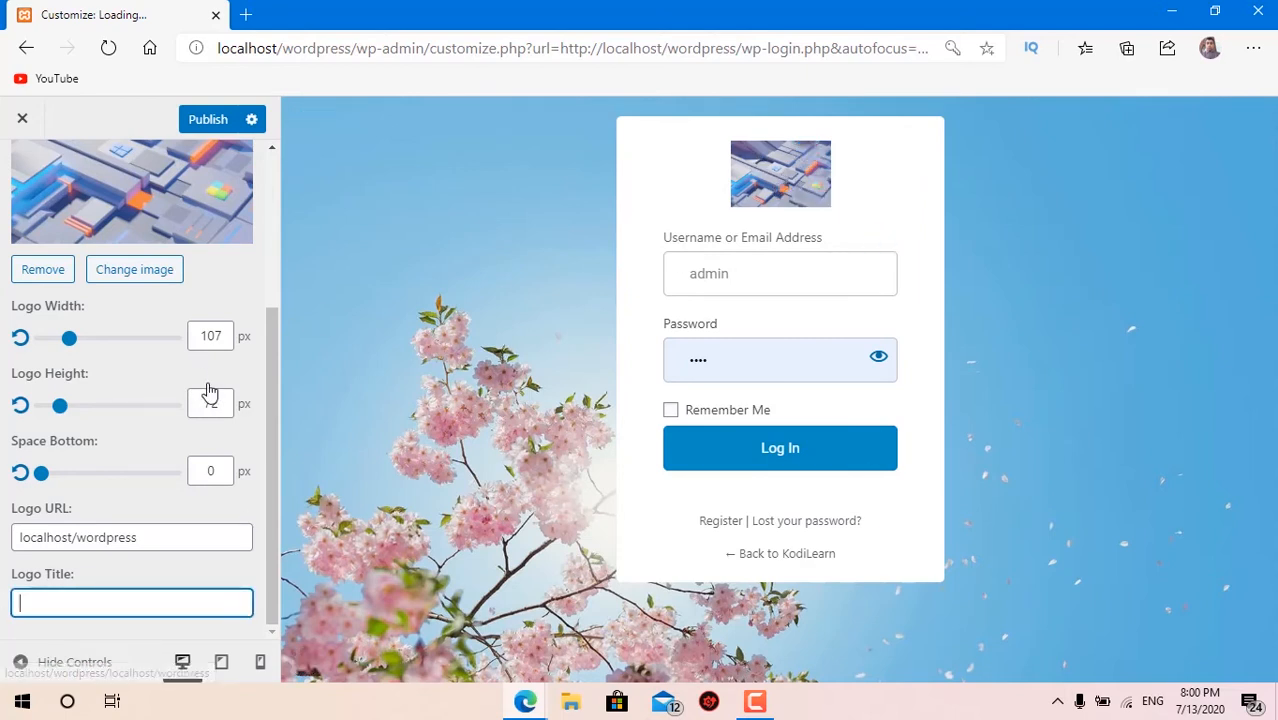
pyautogui.hotkey('ctrl', 'z')
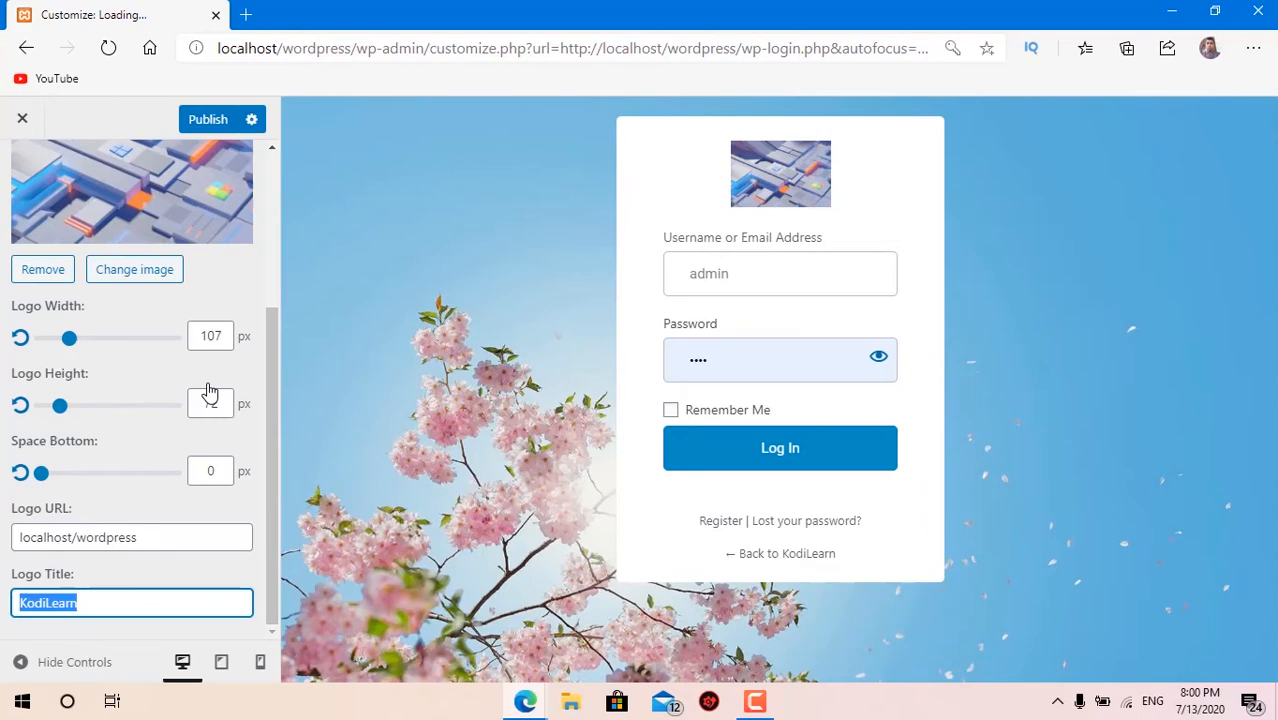
# Step: Preview several gallery pictures in the Background section and choose the cyclist on the misty forest road as the background
pyautogui.scroll(5, 100, 350)
pyautogui.click(26, 180)
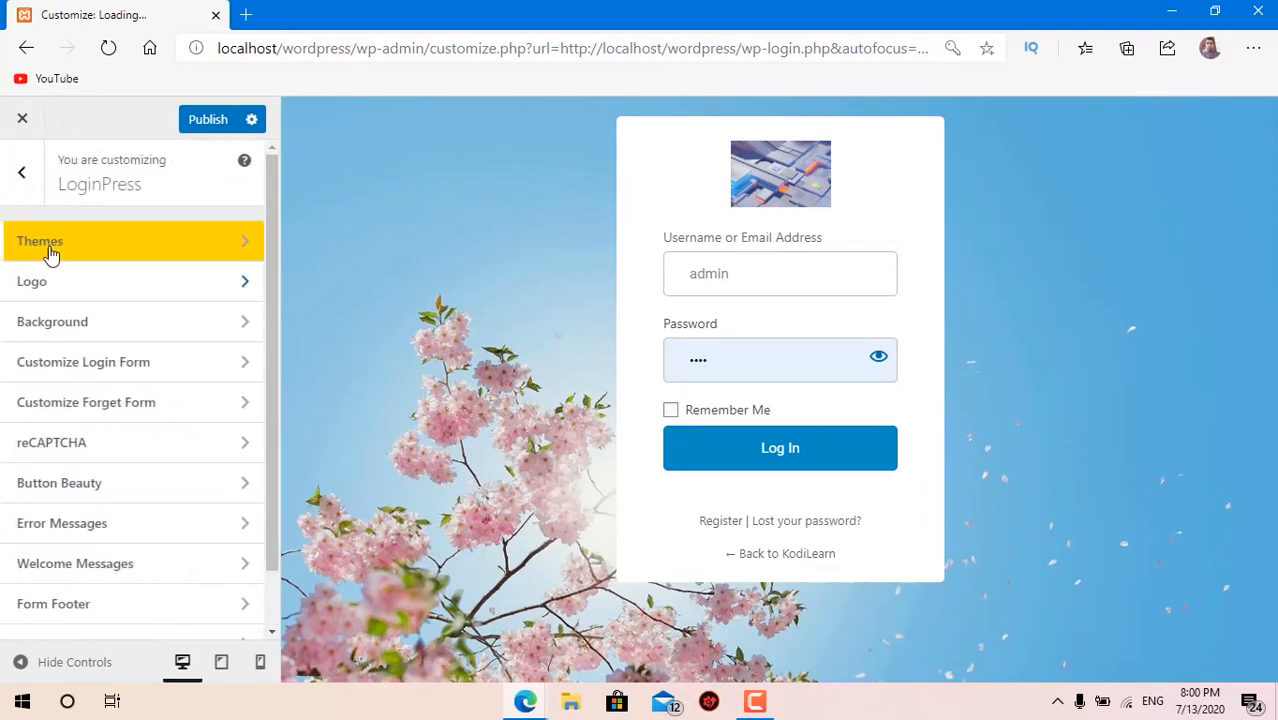
pyautogui.click(88, 328)
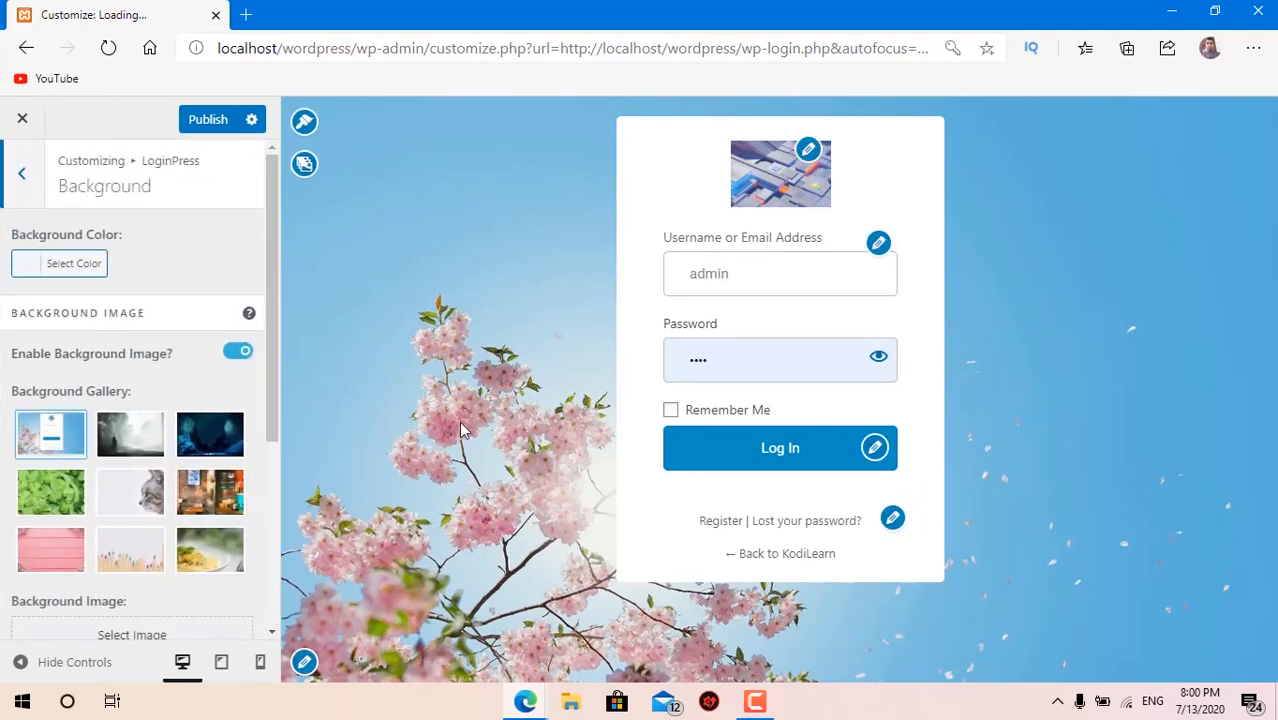
pyautogui.click(150, 436)
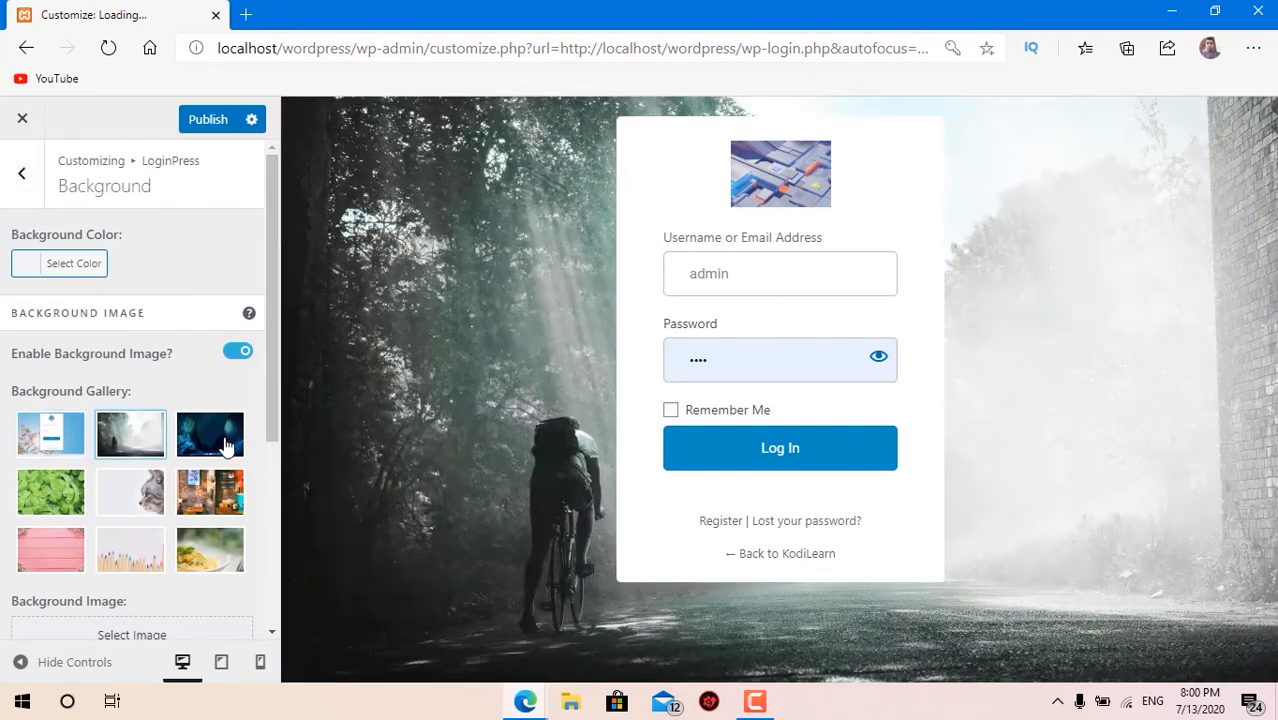
pyautogui.click(225, 444)
pyautogui.click(212, 500)
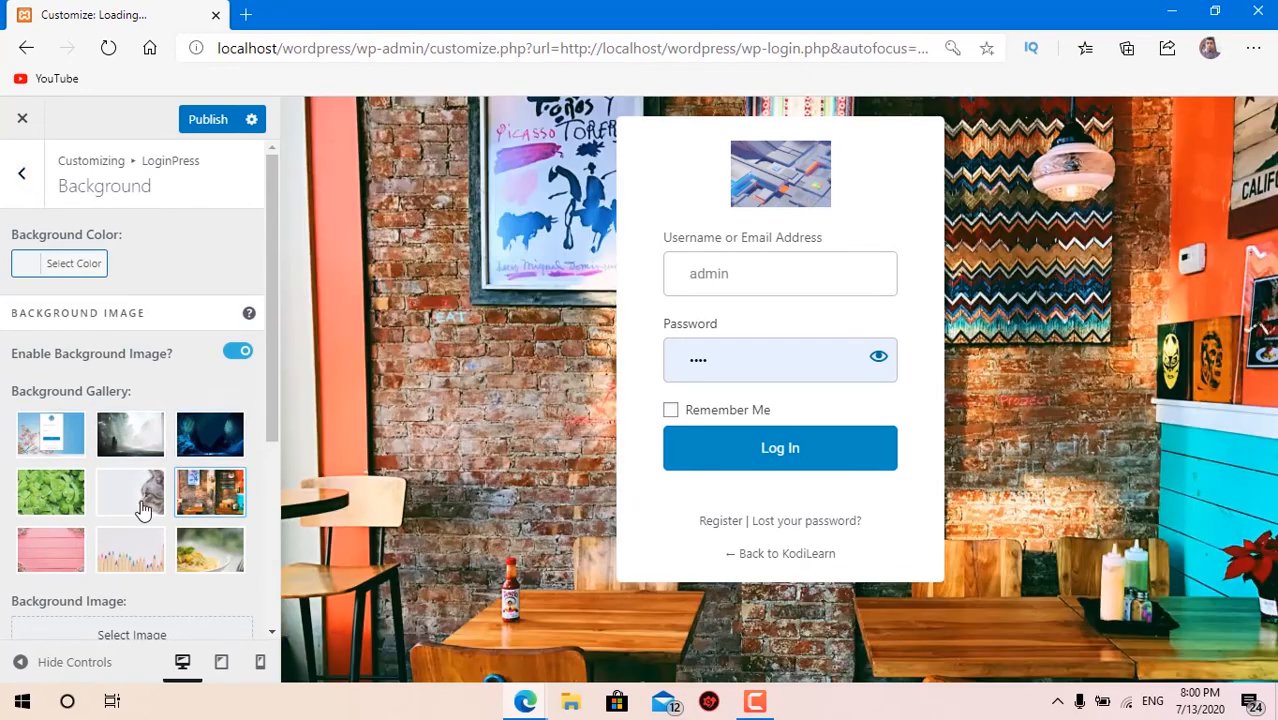
pyautogui.click(130, 495)
pyautogui.click(181, 510)
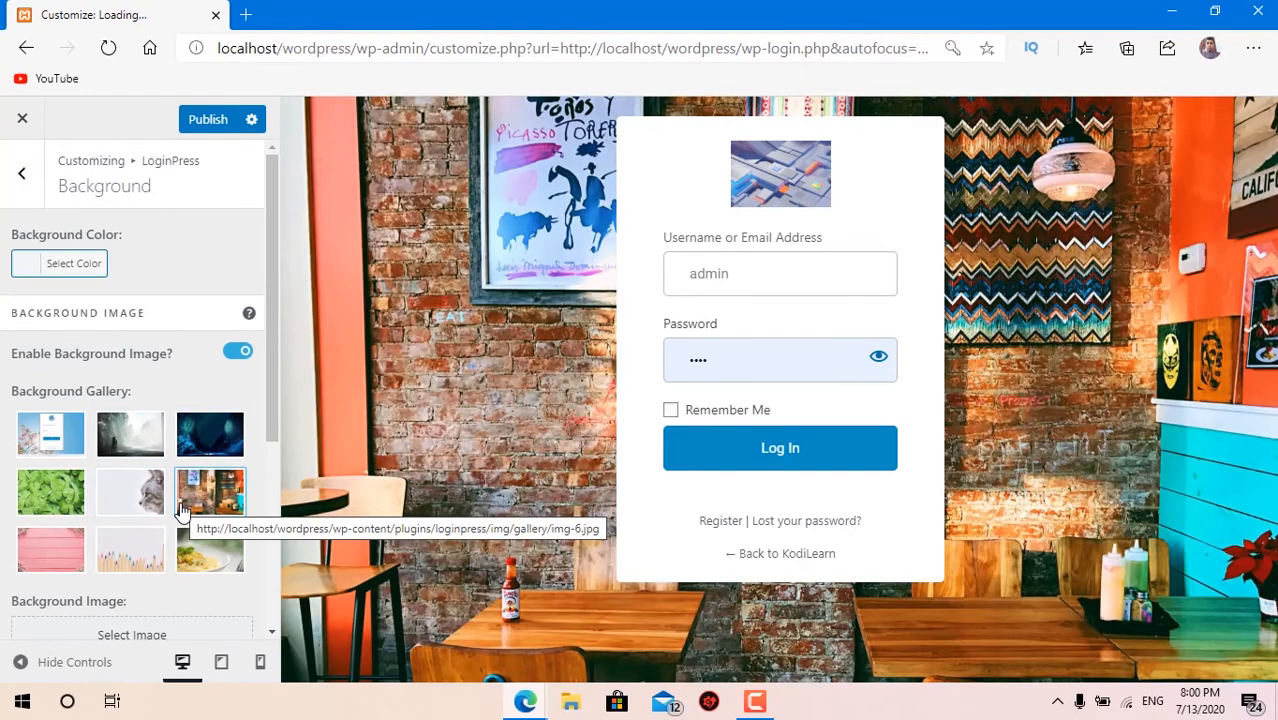
pyautogui.click(186, 545)
pyautogui.click(110, 555)
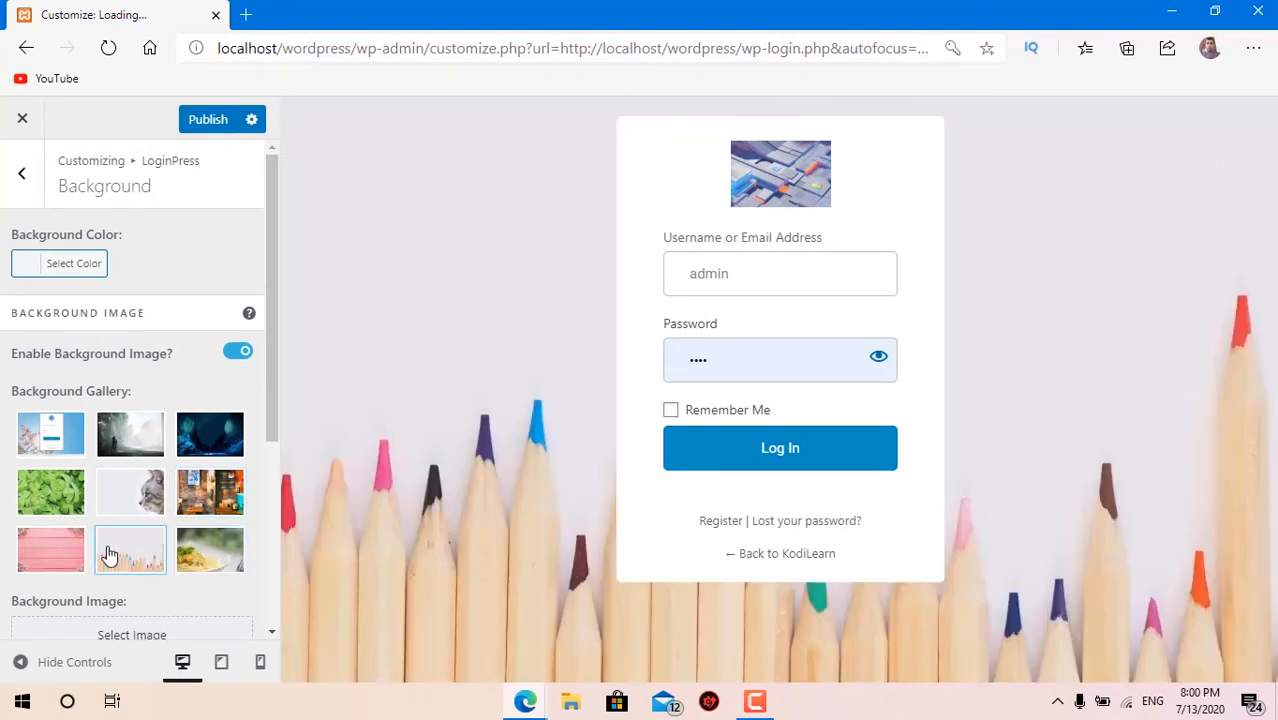
pyautogui.click(118, 505)
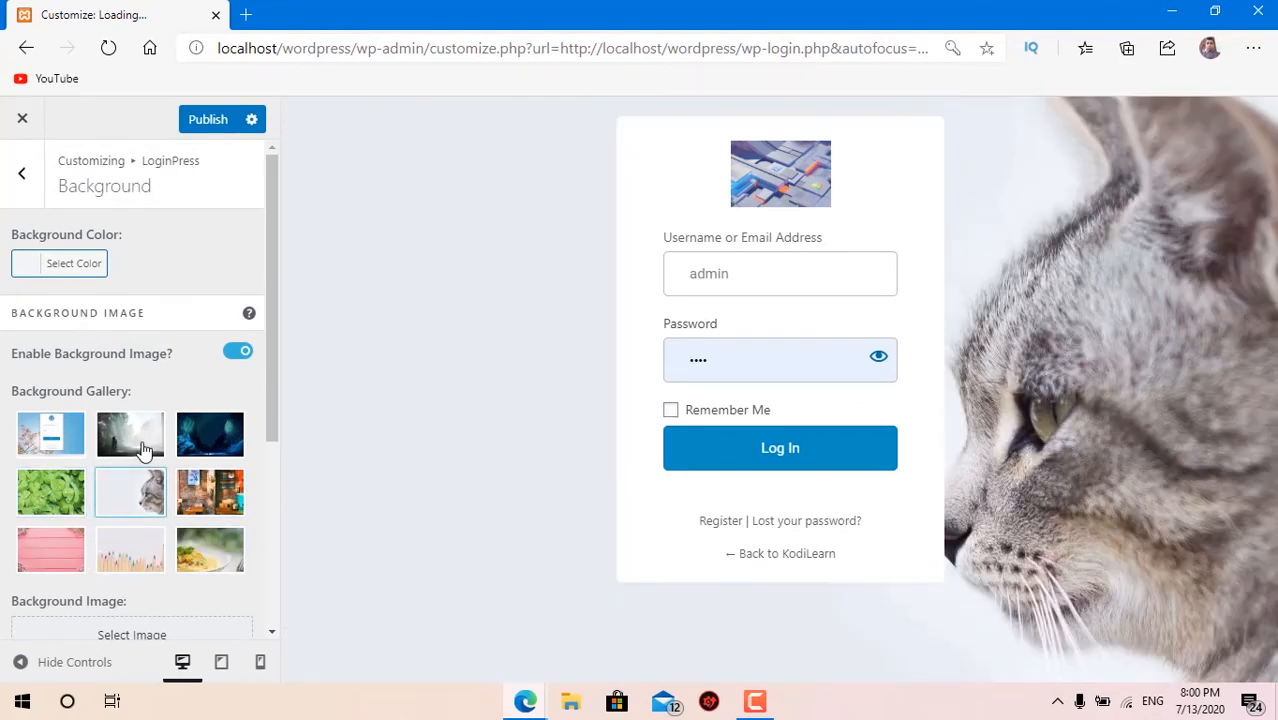
pyautogui.click(143, 450)
# Step: Try the uploaded WIndows-10-Gerole2.jpg as a custom background image and remove it again
pyautogui.scroll(-3, 138, 430)
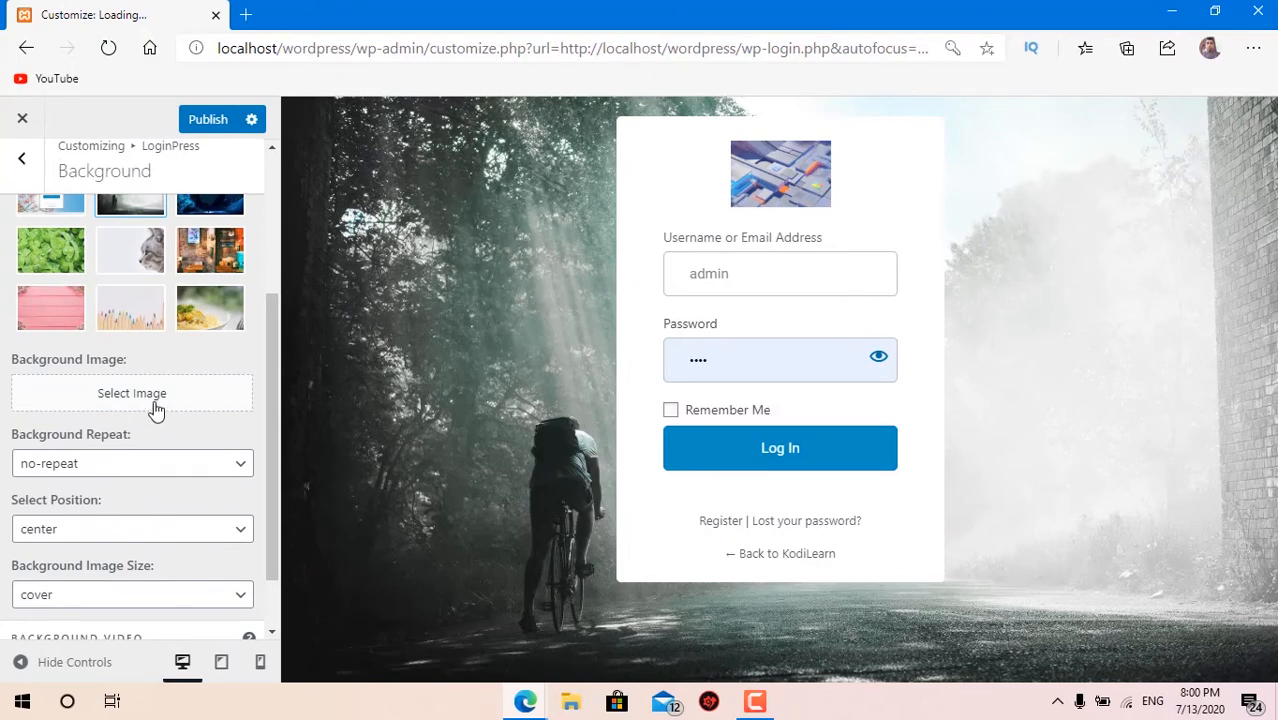
pyautogui.click(143, 398)
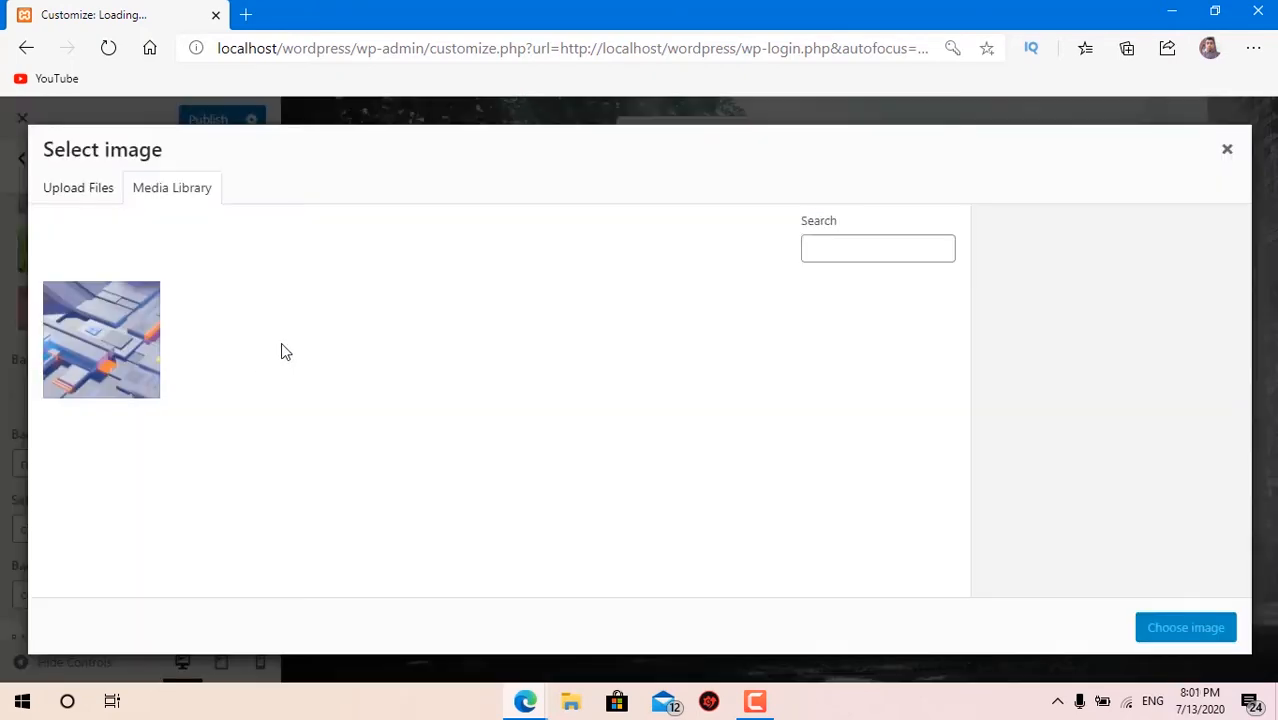
pyautogui.click(88, 192)
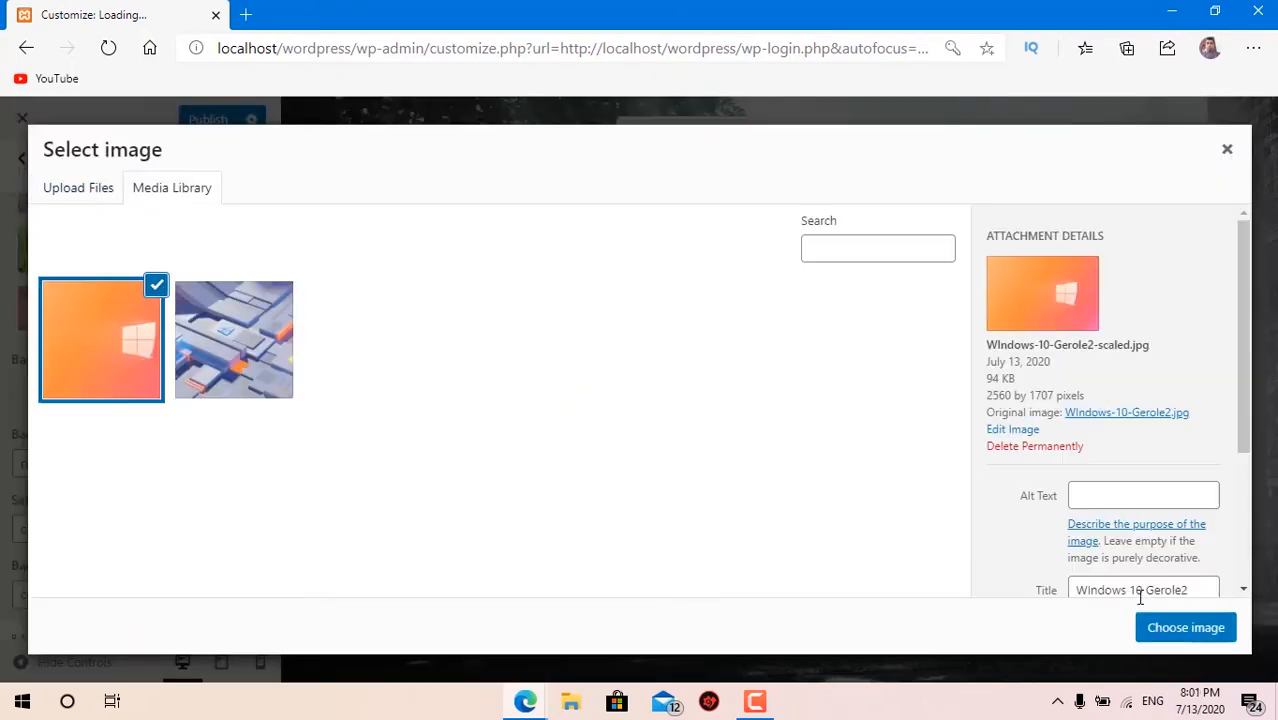
pyautogui.click(1160, 622)
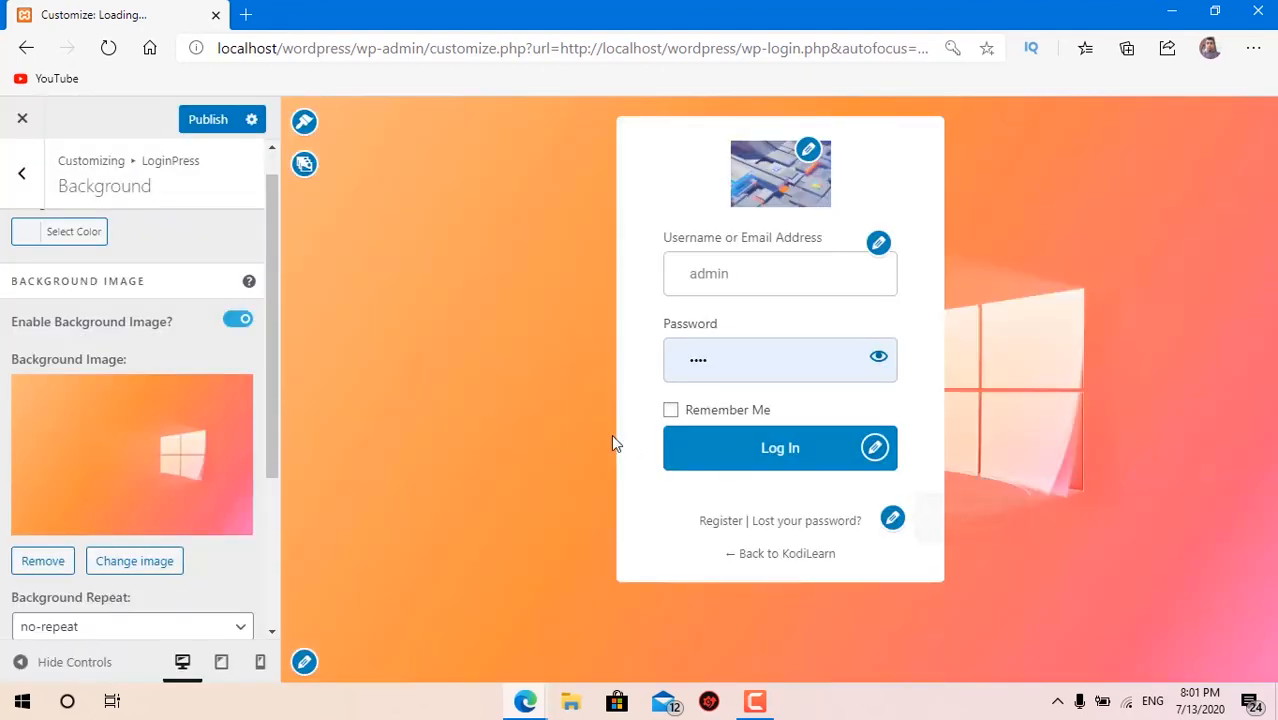
pyautogui.scroll(1, 123, 340)
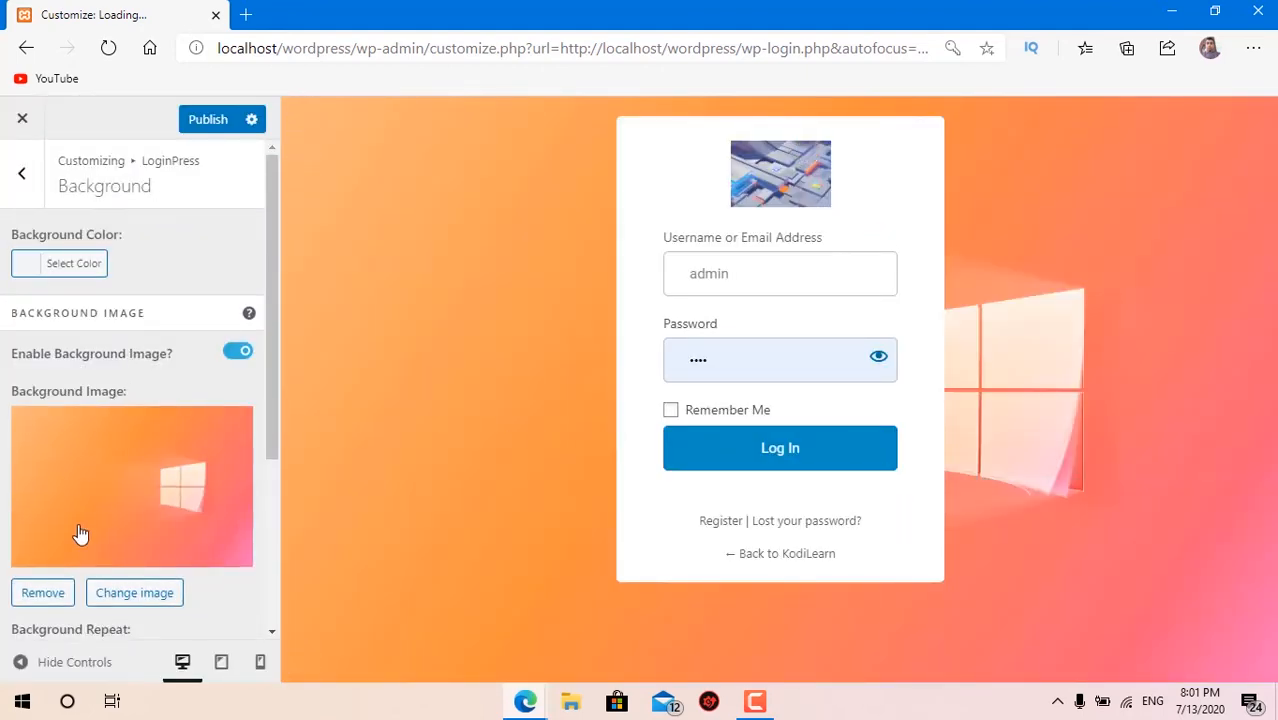
pyautogui.click(55, 604)
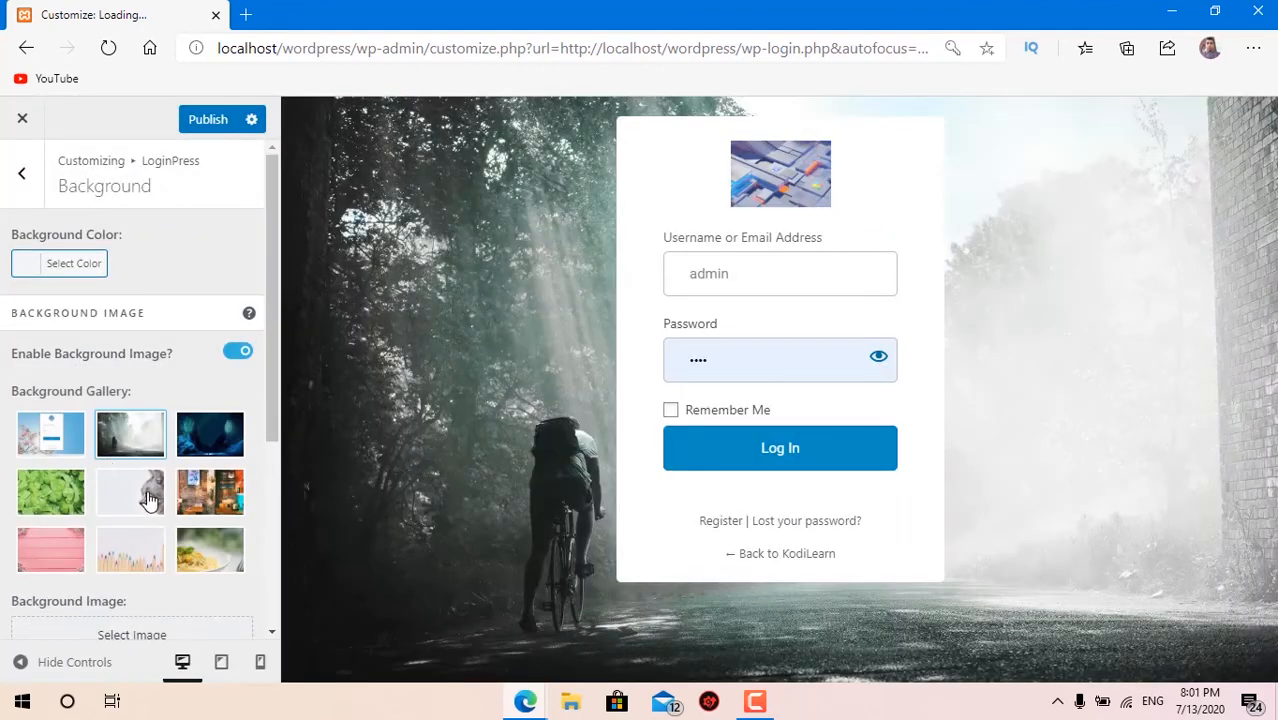
# Step: Try the repeat-x option for the background repeat and return it to no-repeat
pyautogui.scroll(-3, 130, 460)
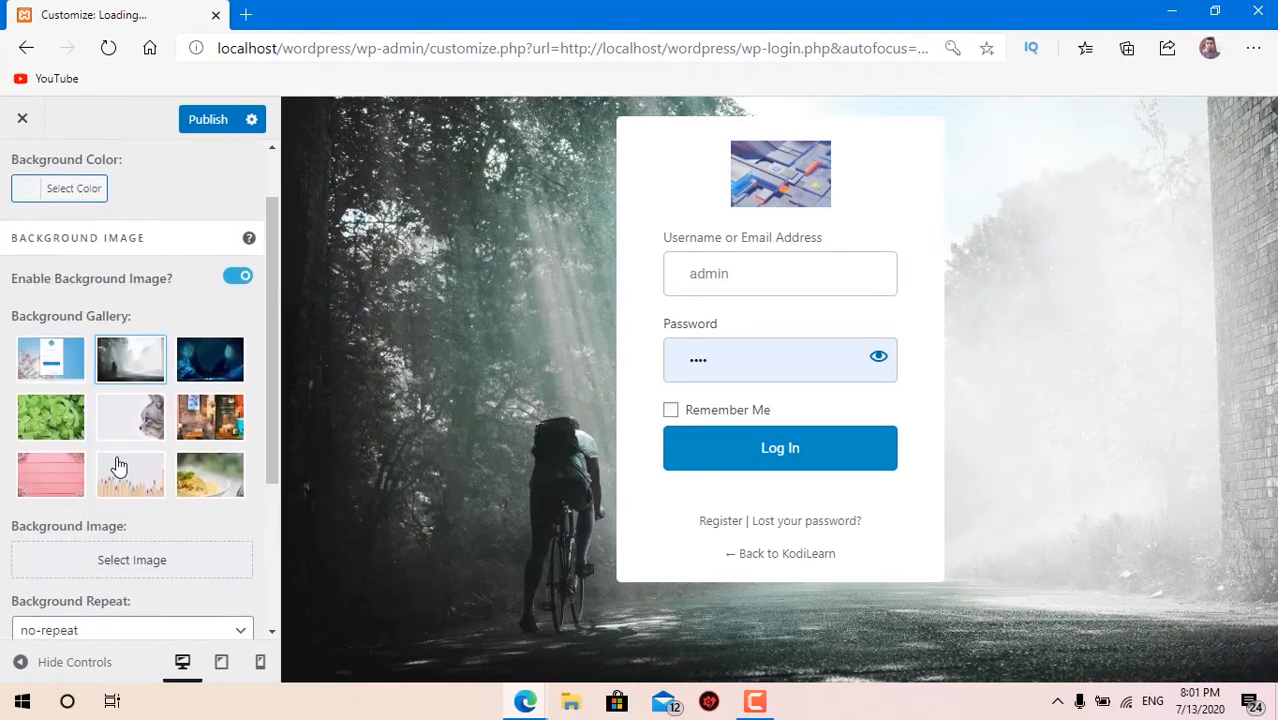
pyautogui.scroll(-1, 96, 480)
pyautogui.click(86, 408)
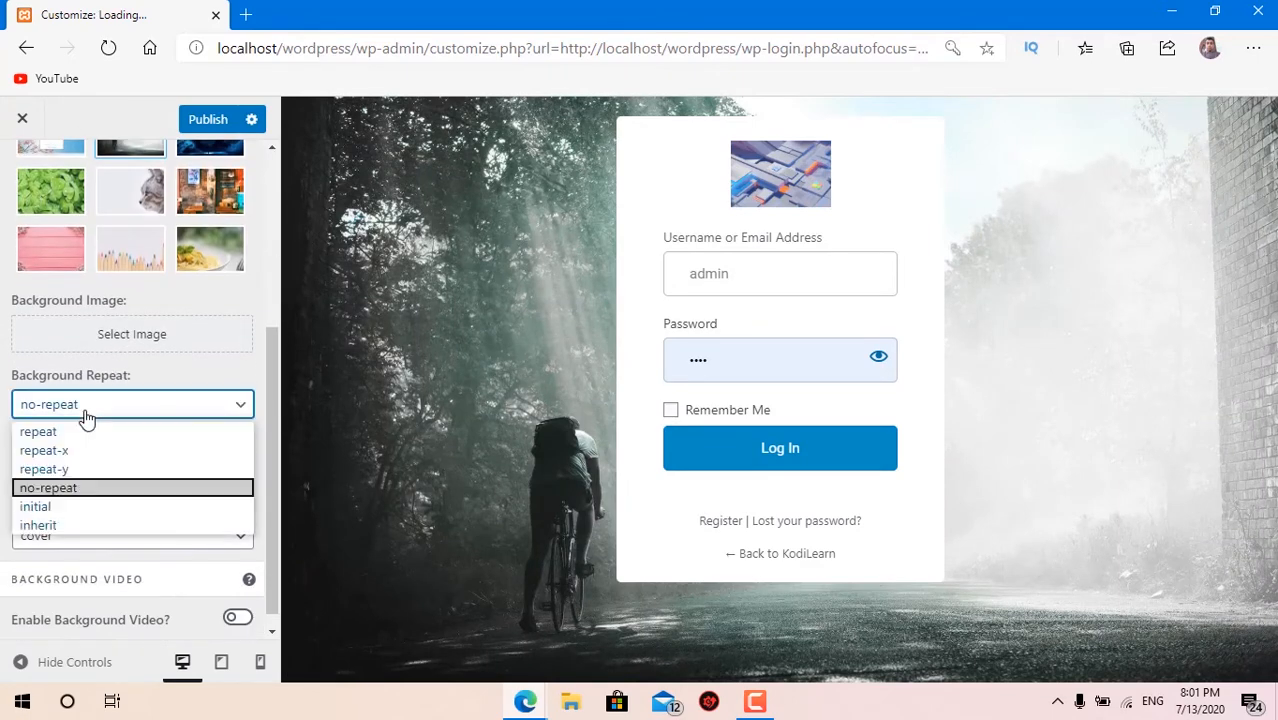
pyautogui.click(94, 450)
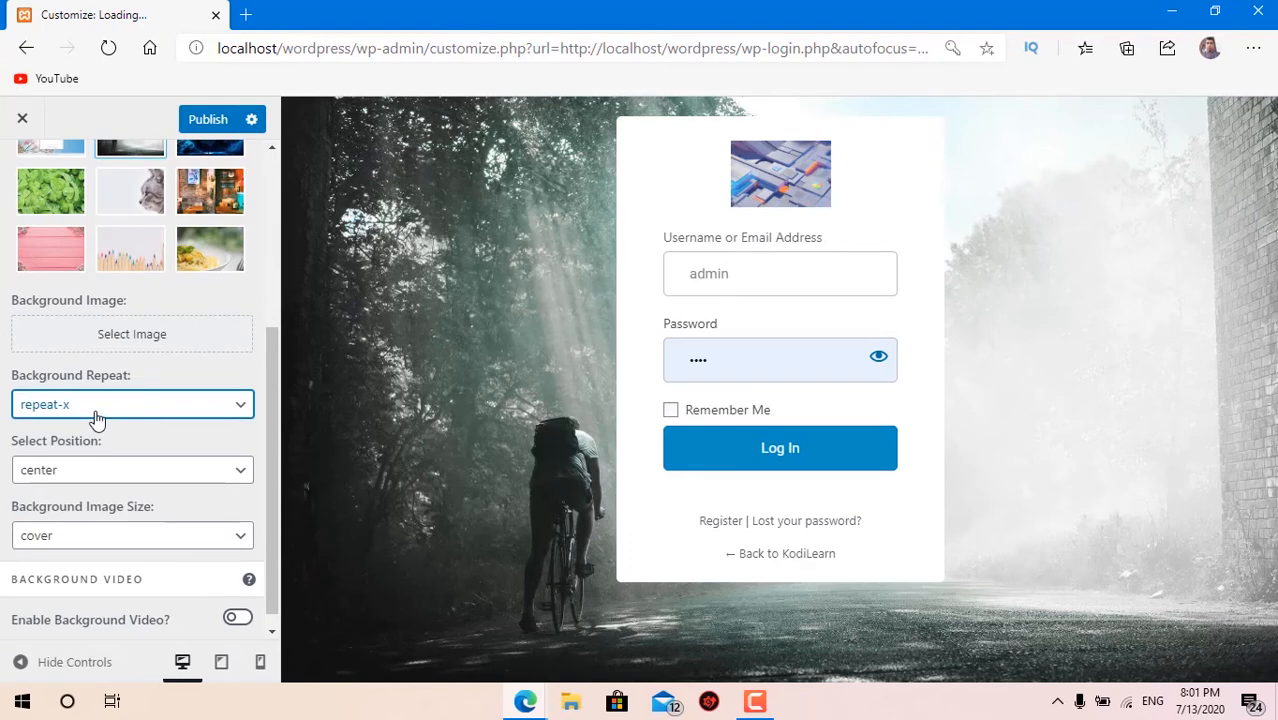
pyautogui.click(96, 408)
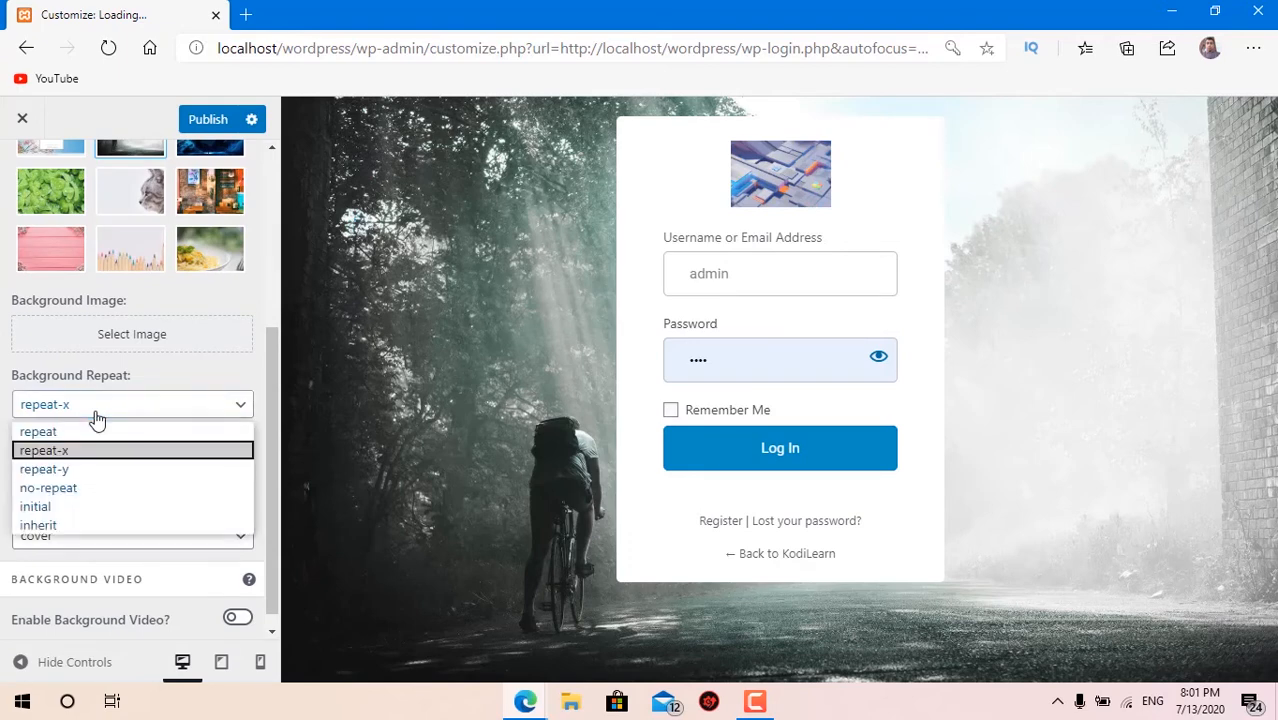
pyautogui.click(100, 488)
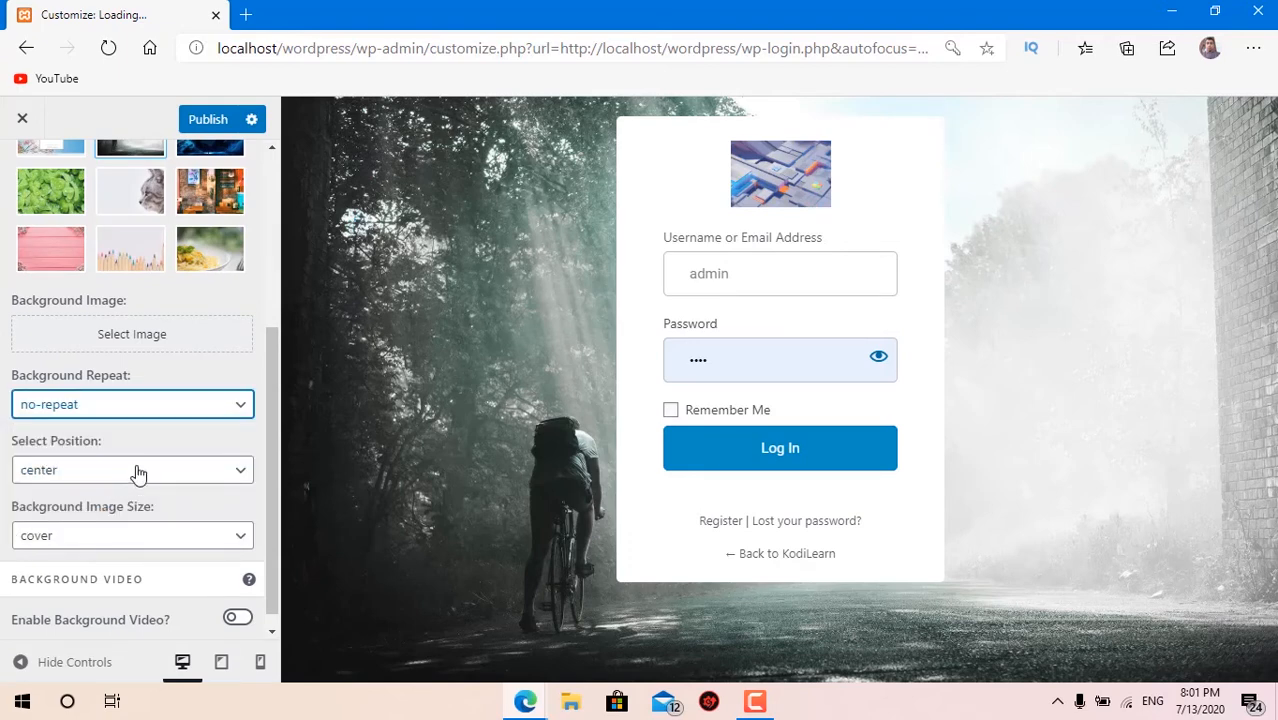
# Step: Try the right top position for the background image and return it to center
pyautogui.scroll(-1, 137, 472)
pyautogui.click(137, 452)
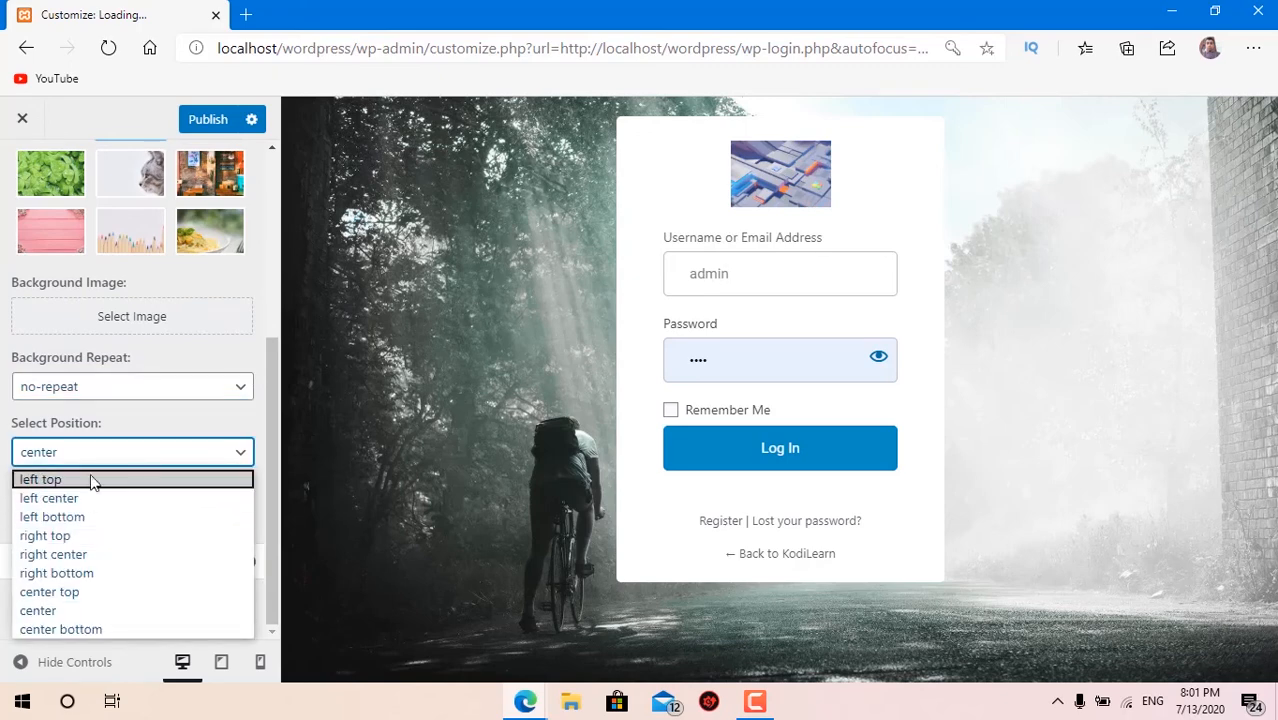
pyautogui.click(55, 535)
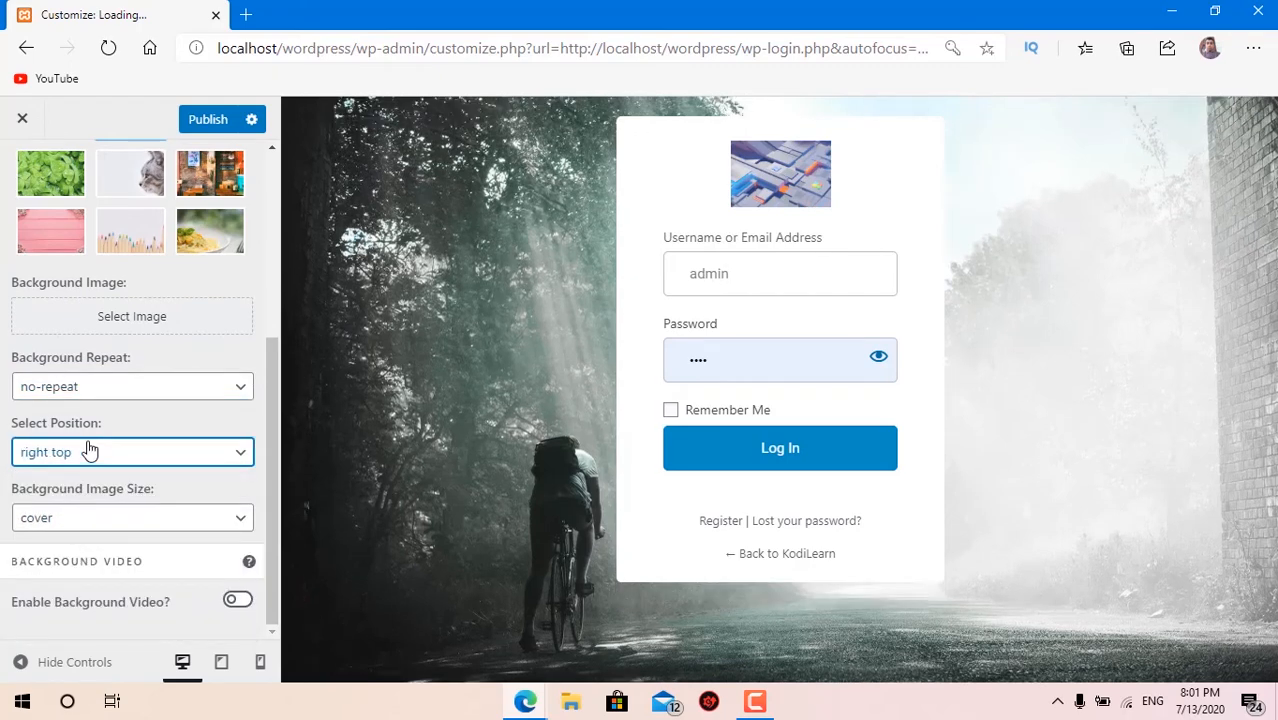
pyautogui.click(86, 452)
pyautogui.click(54, 610)
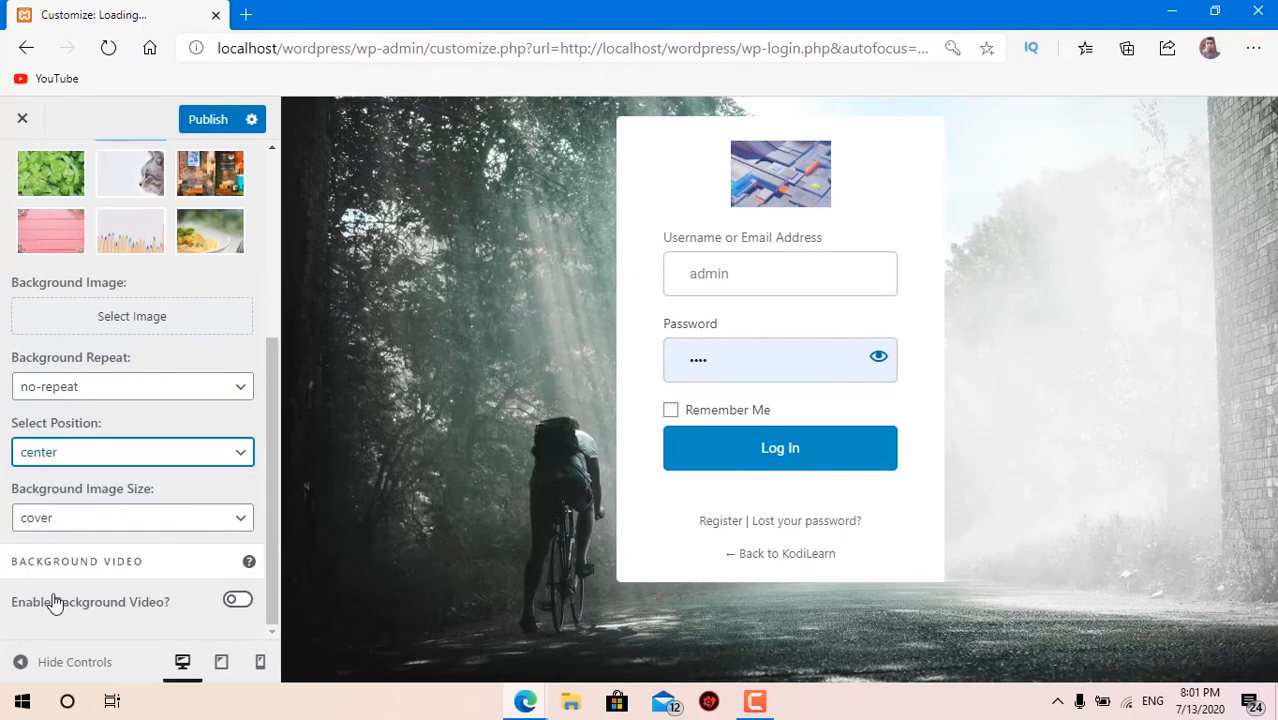
# Step: Try the auto size for the background image and return it to cover
pyautogui.click(114, 520)
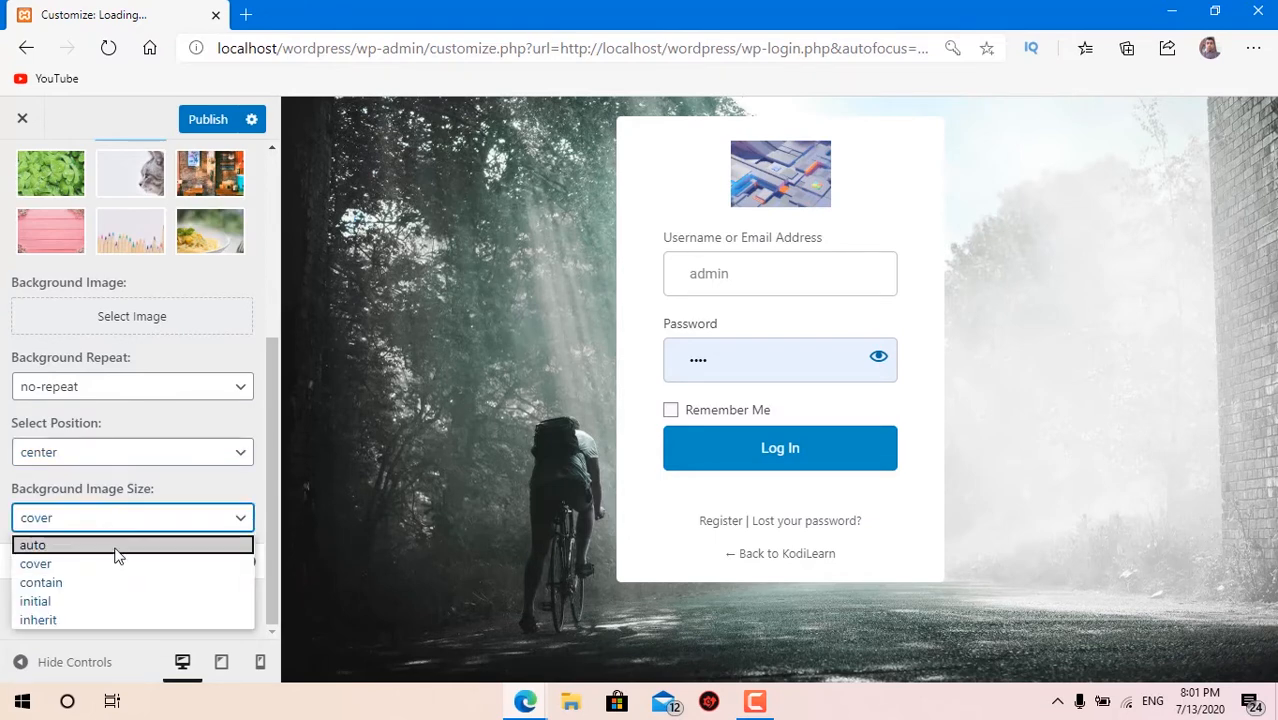
pyautogui.click(114, 545)
pyautogui.click(114, 519)
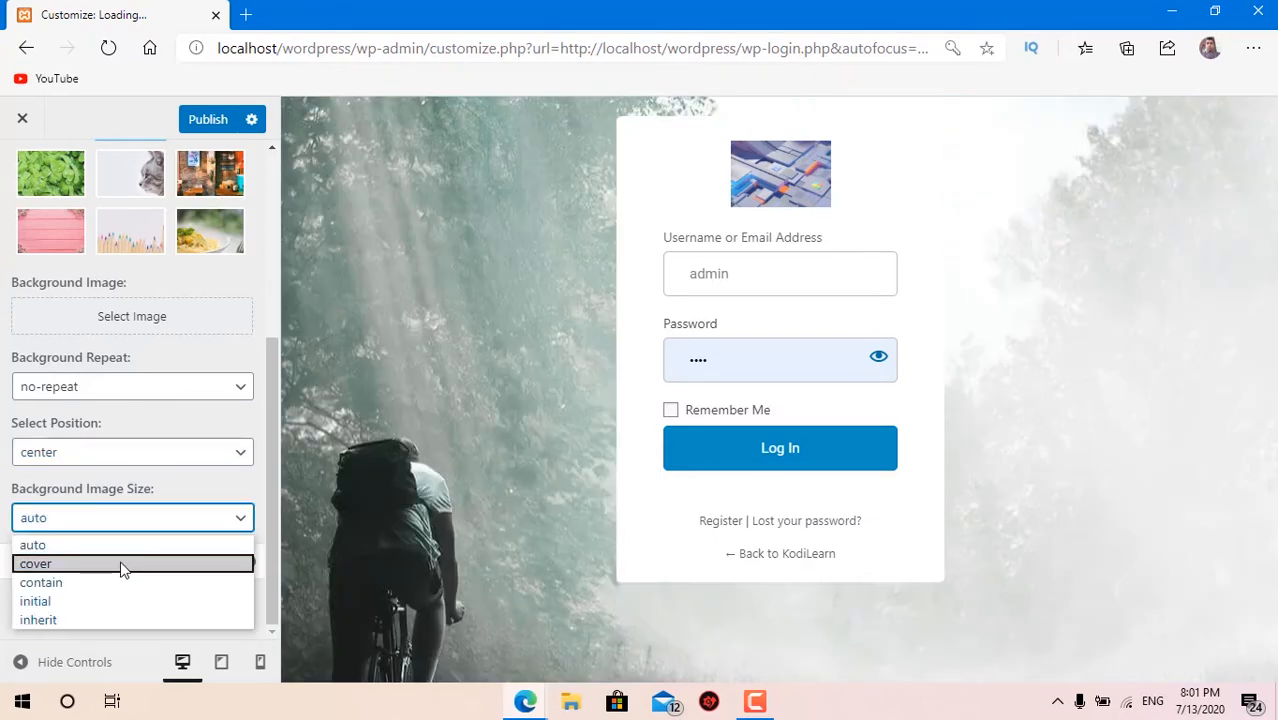
pyautogui.click(122, 565)
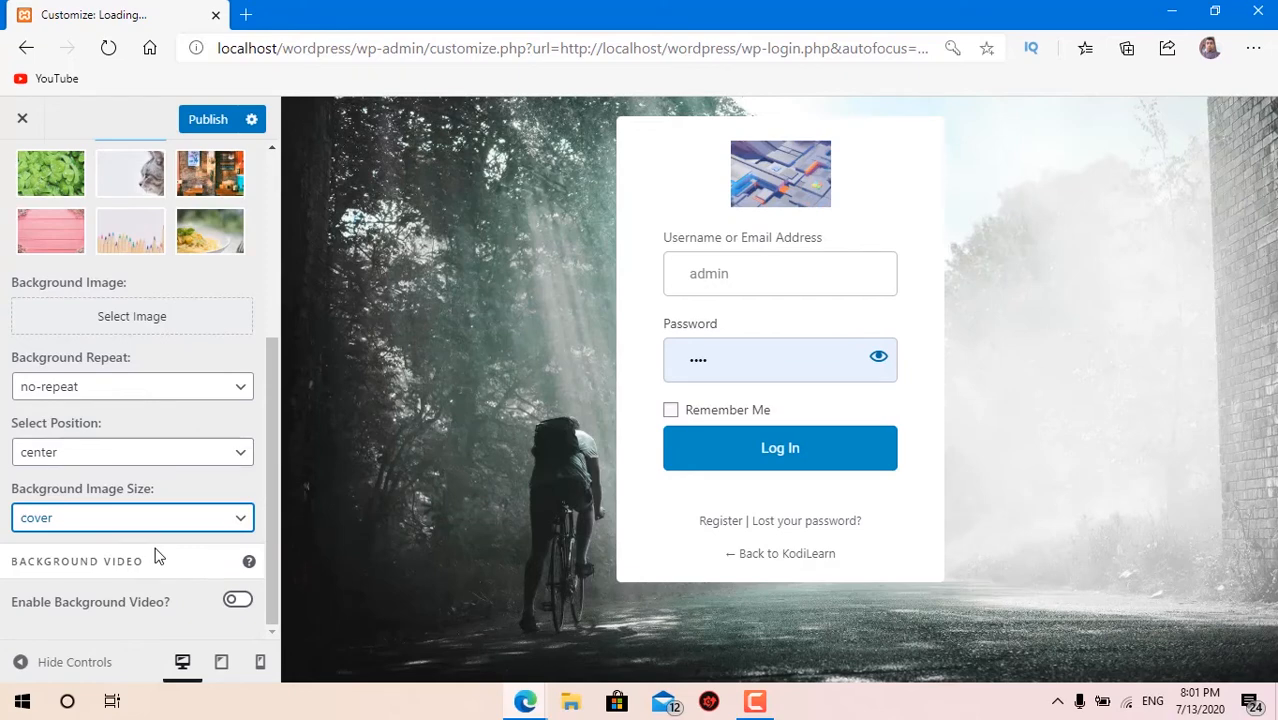
# Step: Enable the background video option and check the background color picker without choosing a color
pyautogui.click(237, 599)
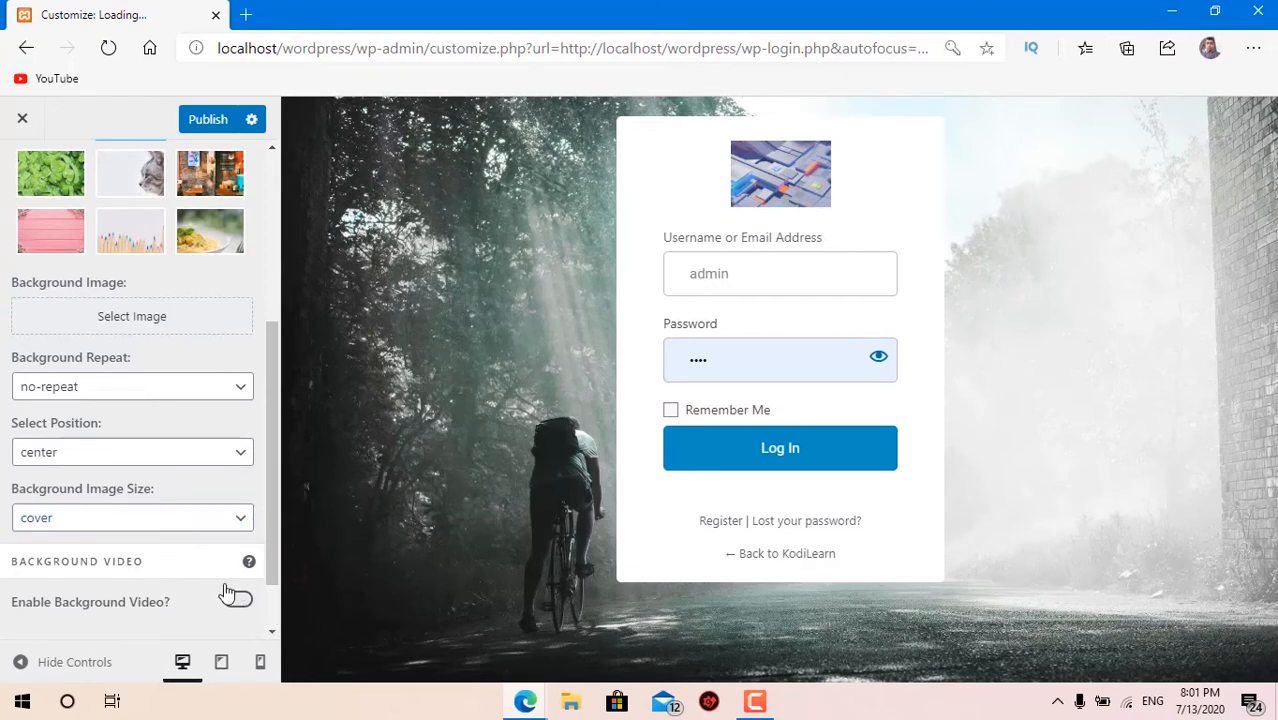
pyautogui.scroll(-1, 209, 542)
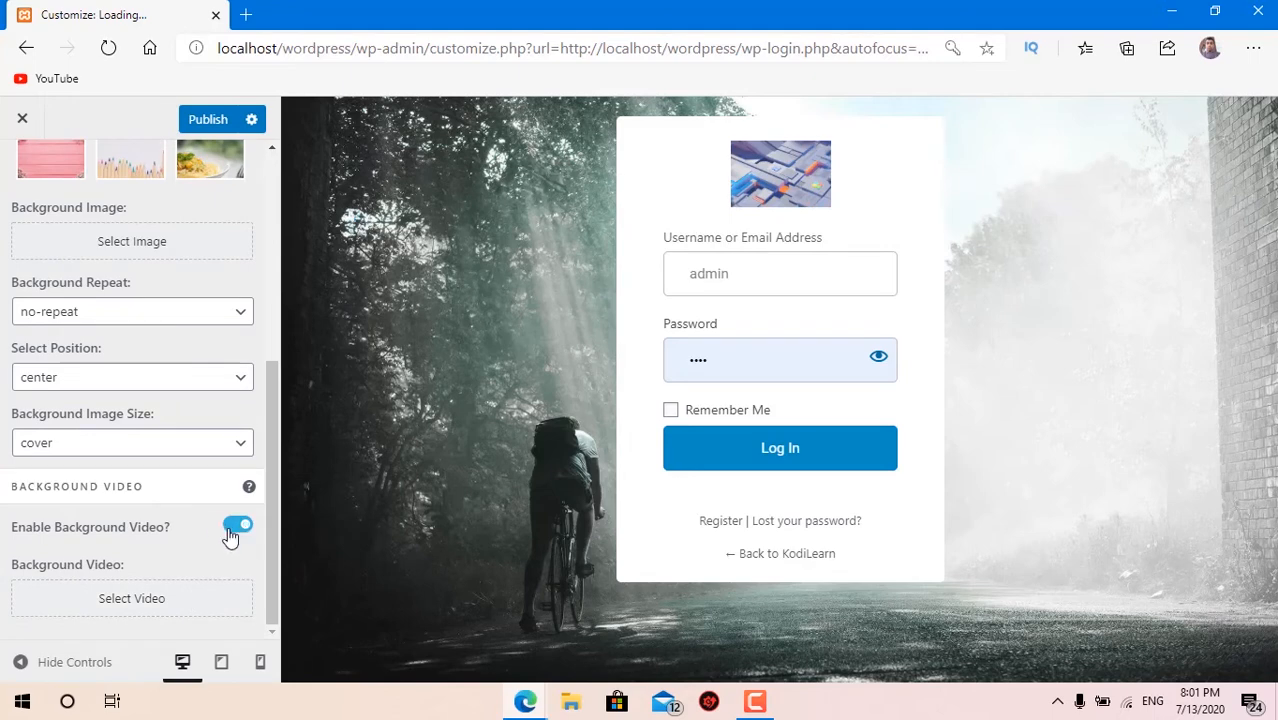
pyautogui.scroll(5, 120, 420)
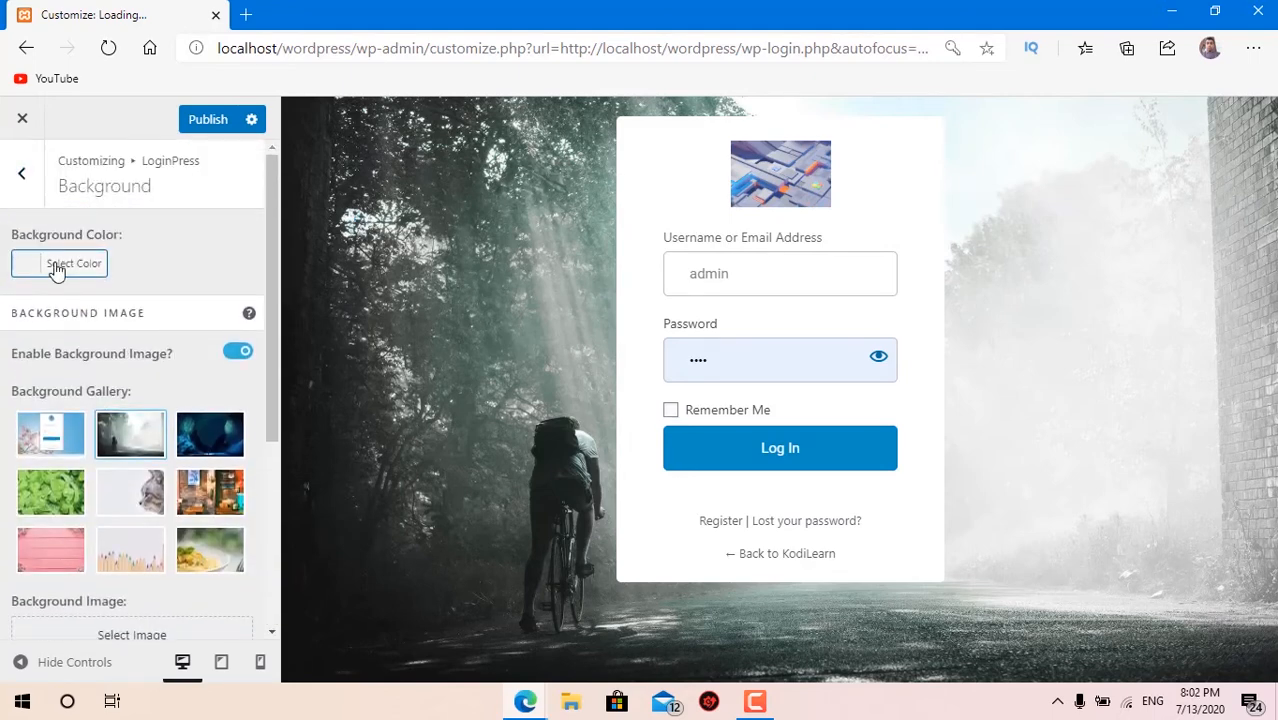
pyautogui.click(57, 268)
pyautogui.click(159, 216)
# Step: Enable form transparency in the Customize Login Form section
pyautogui.click(22, 190)
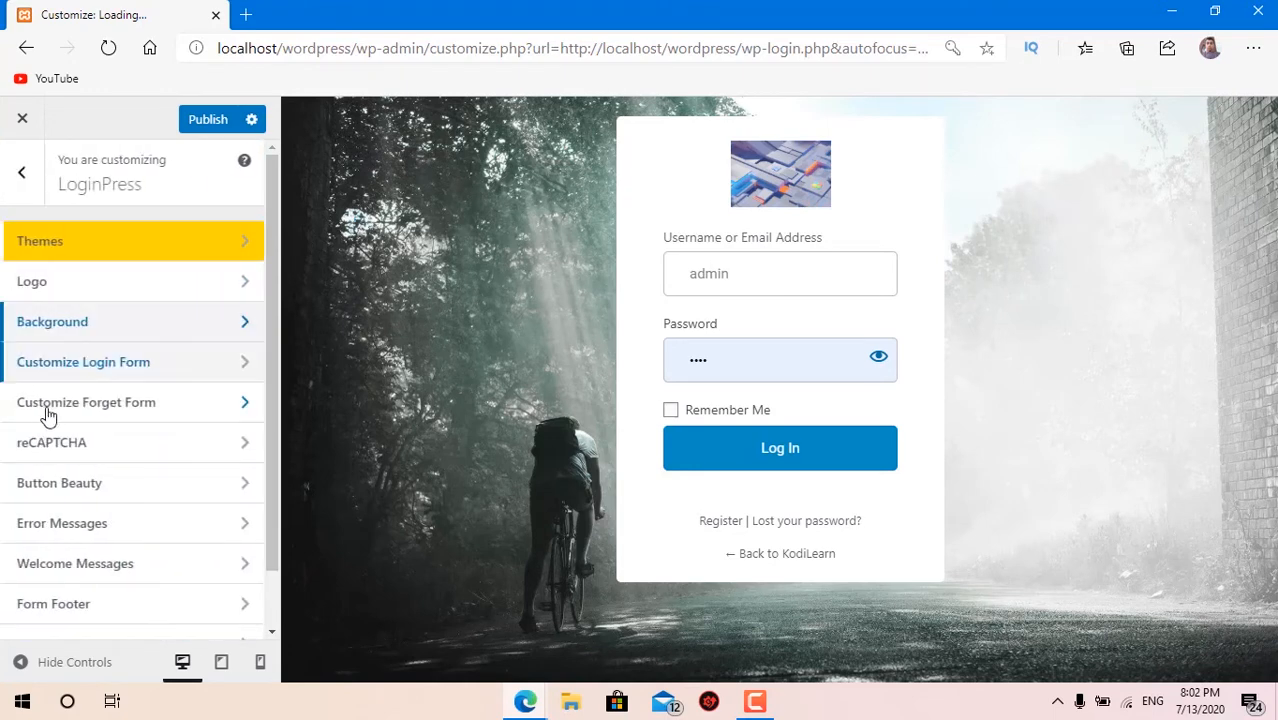
pyautogui.click(90, 362)
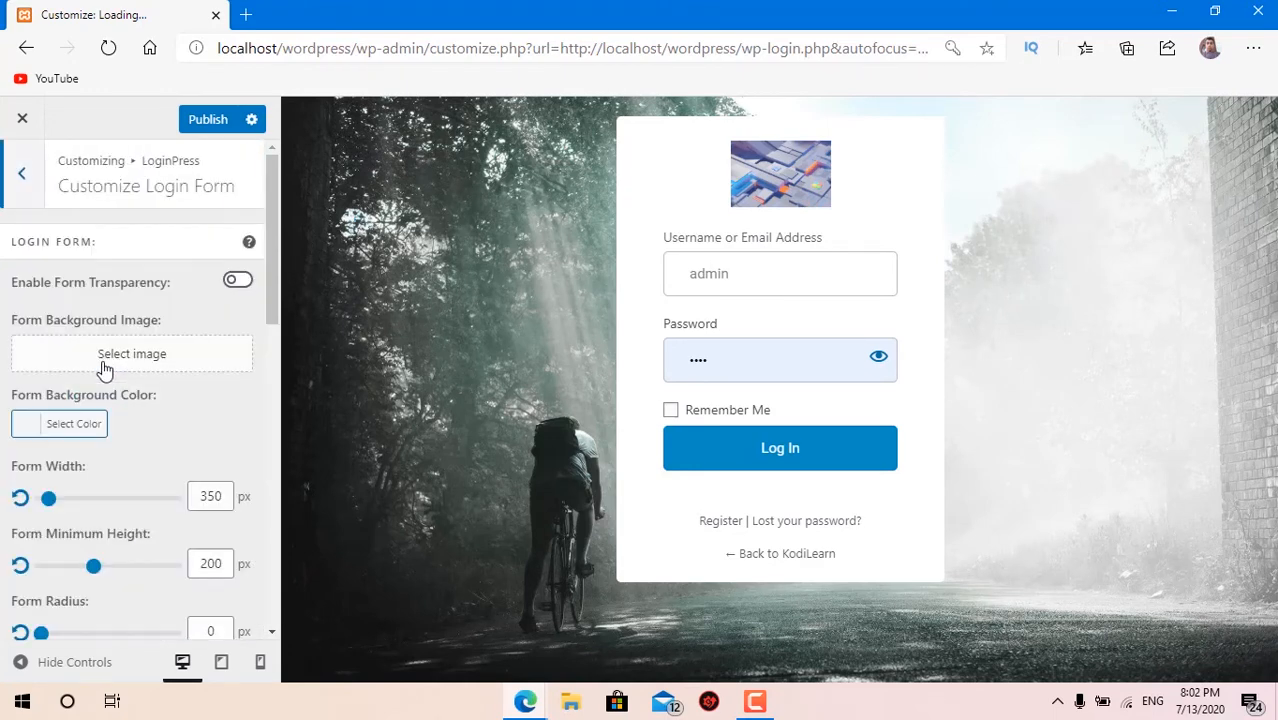
pyautogui.click(238, 281)
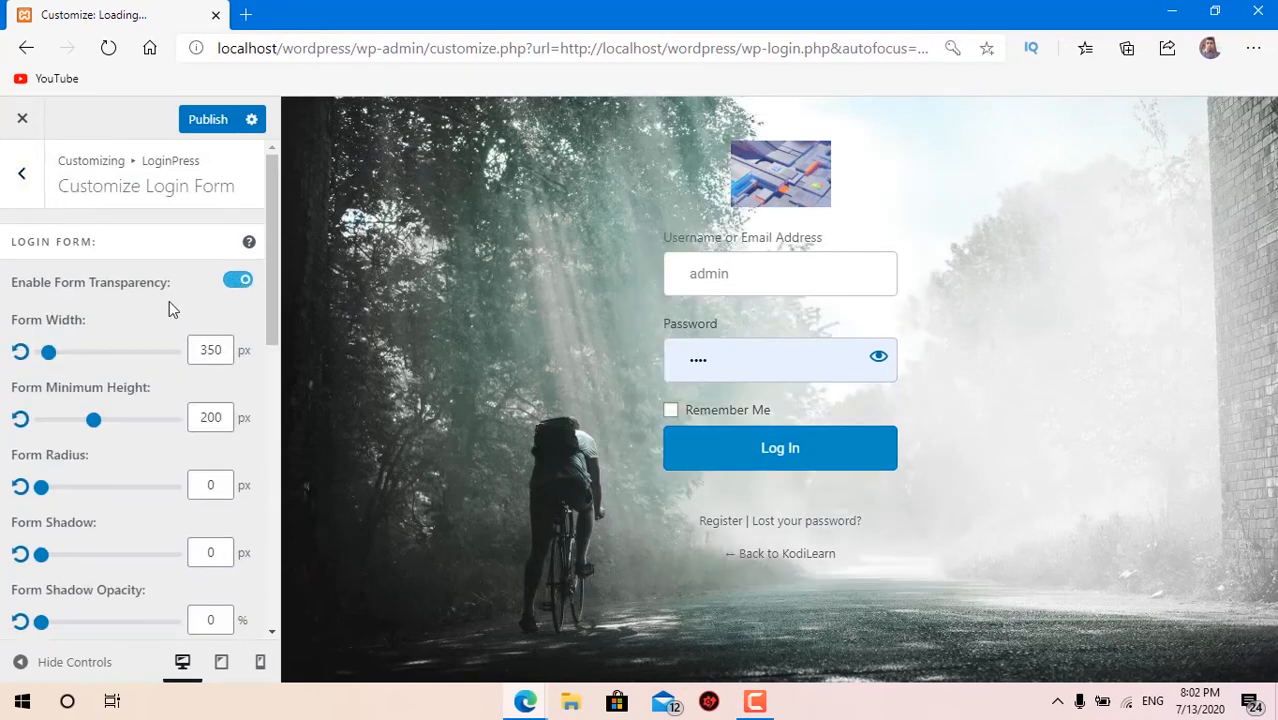
# Step: Disable form transparency, and set the login form width to 487 px and its minimum height to 273 px
pyautogui.click(238, 280)
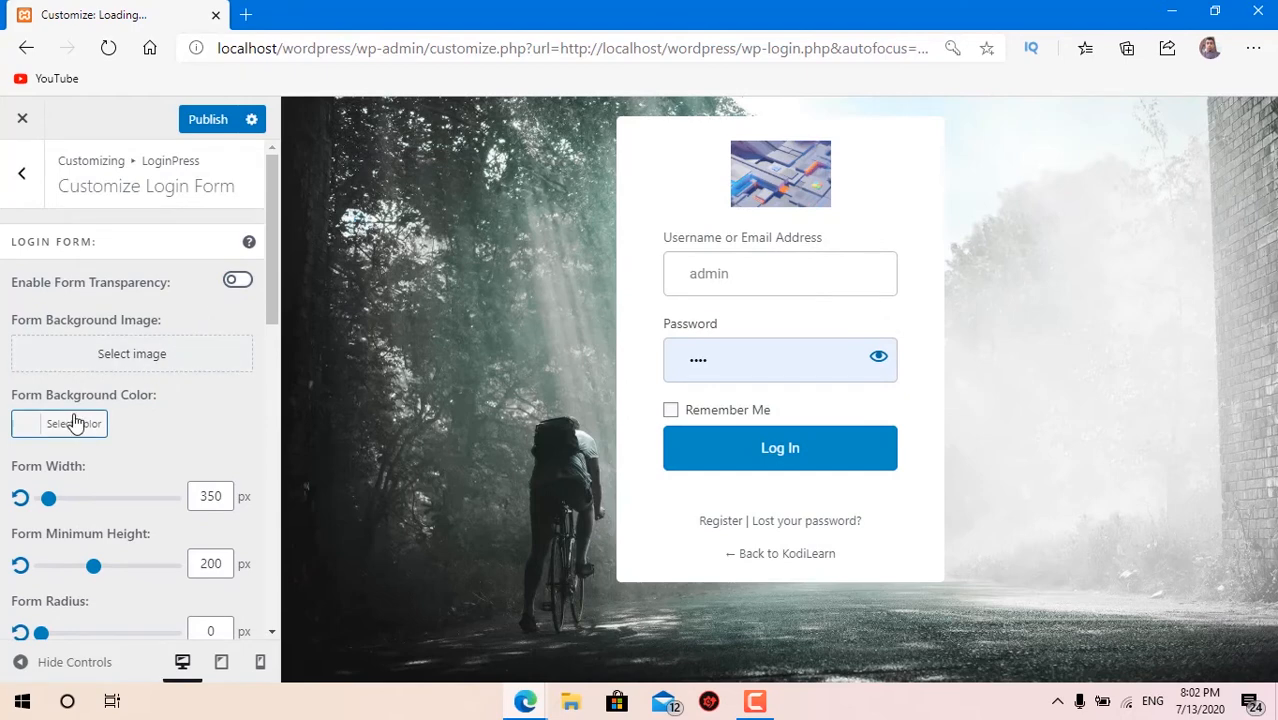
pyautogui.scroll(-2, 60, 420)
pyautogui.scroll(1, 70, 420)
pyautogui.moveTo(52, 432); pyautogui.dragTo(114, 449)
pyautogui.scroll(-1, 88, 456)
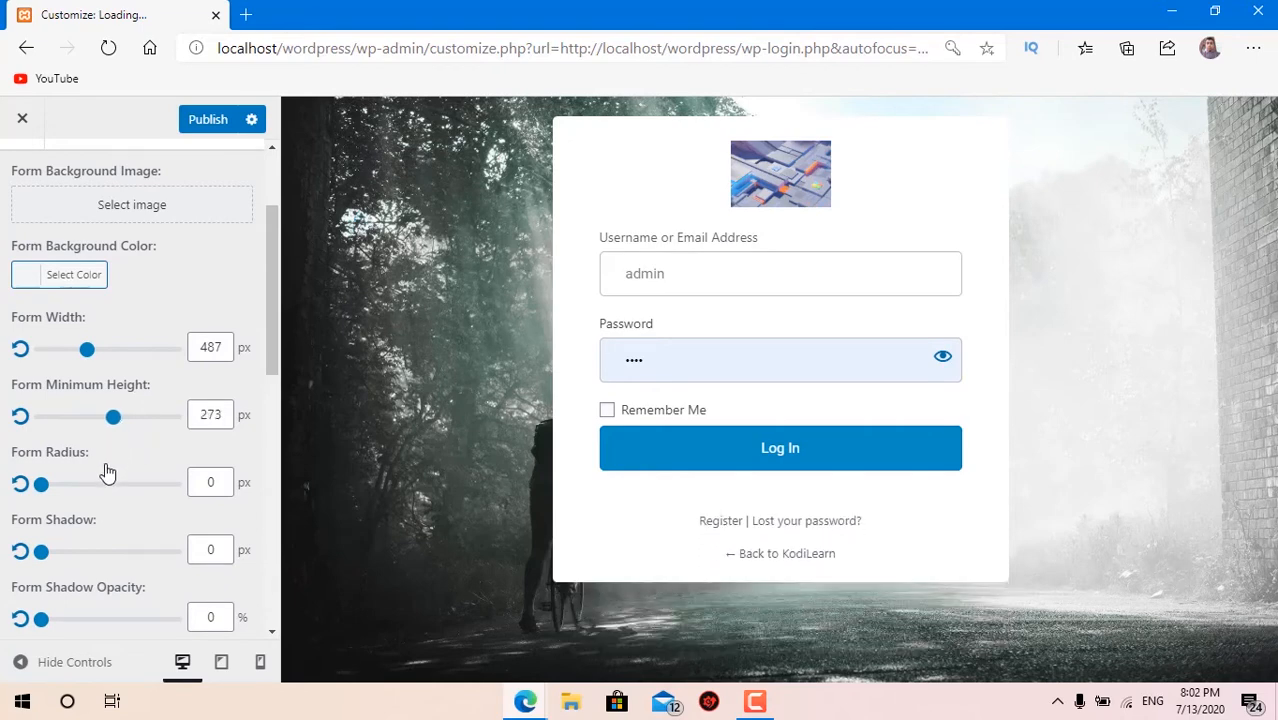
# Step: Set the form radius to 33 px and give the form an 18 px shadow at 100% opacity
pyautogui.scroll(-1, 95, 465)
pyautogui.moveTo(45, 414); pyautogui.dragTo(86, 419)
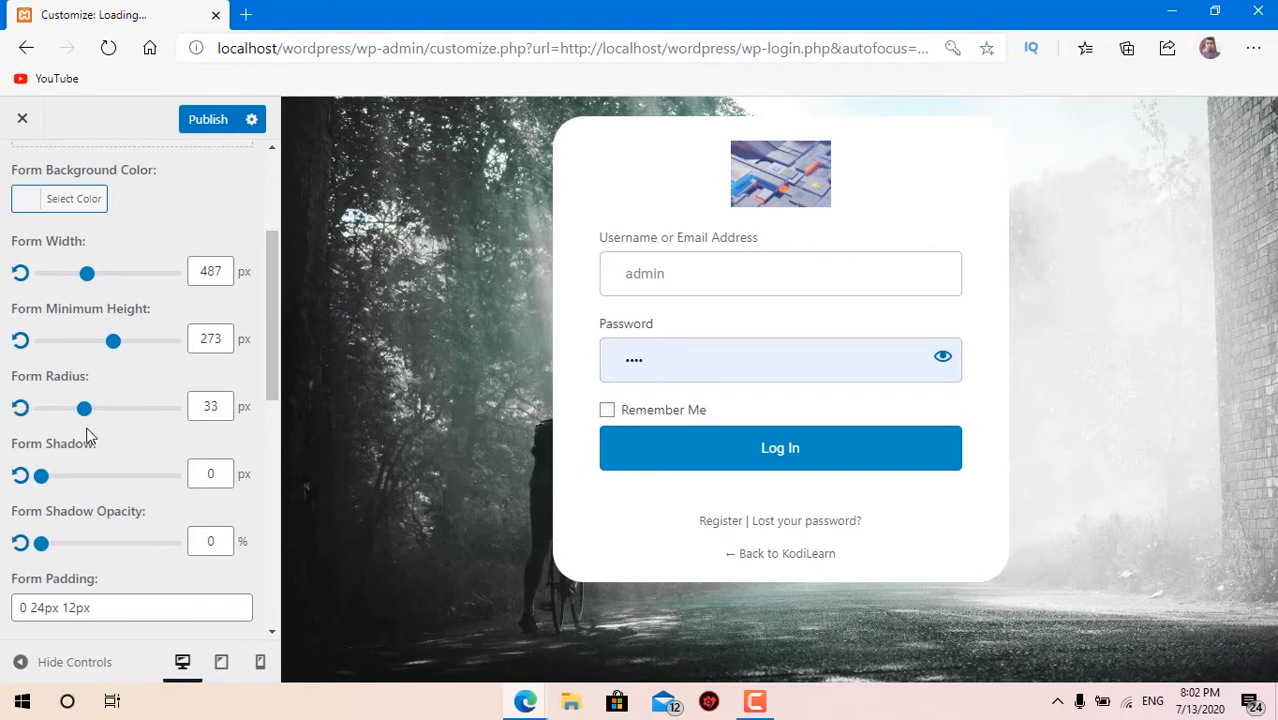
pyautogui.scroll(-3, 86, 432)
pyautogui.moveTo(49, 338); pyautogui.dragTo(142, 440)
pyautogui.moveTo(41, 393); pyautogui.dragTo(258, 420)
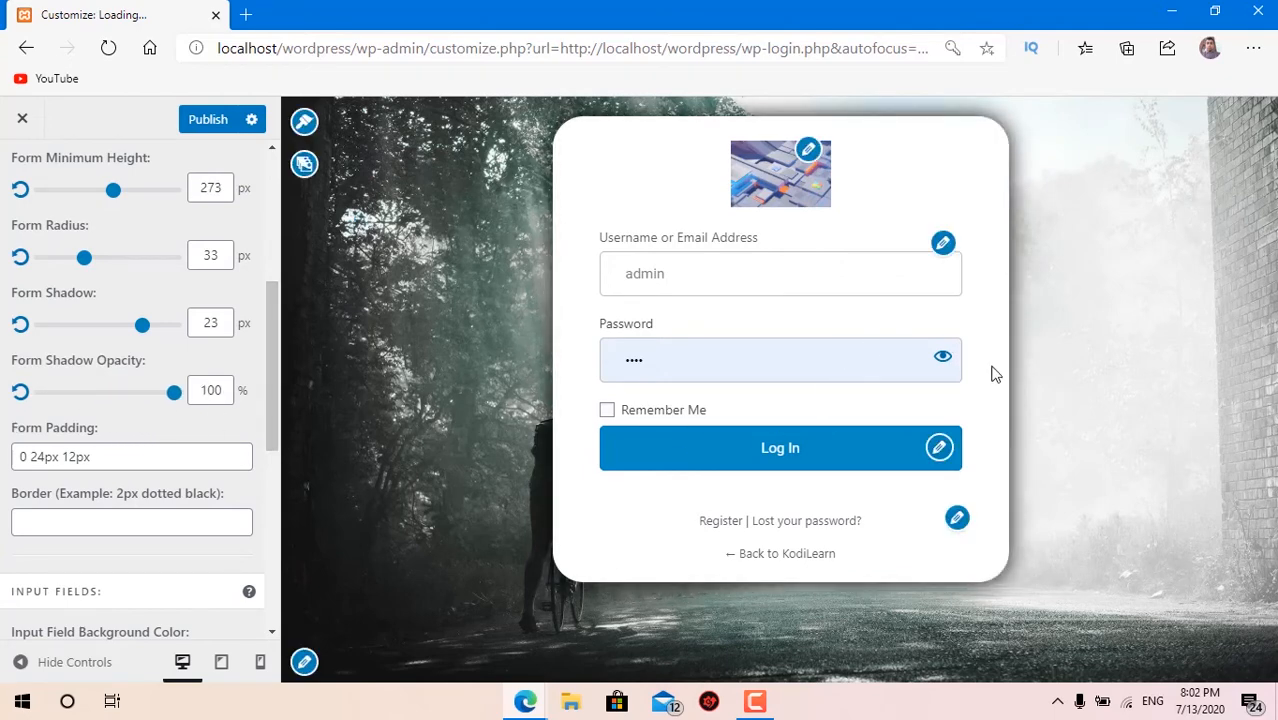
pyautogui.moveTo(142, 324)
pyautogui.mouseDown()
pyautogui.moveTo(125, 327)
pyautogui.moveTo(208, 352)
pyautogui.moveTo(143, 365)
pyautogui.moveTo(208, 365)
pyautogui.mouseUp()
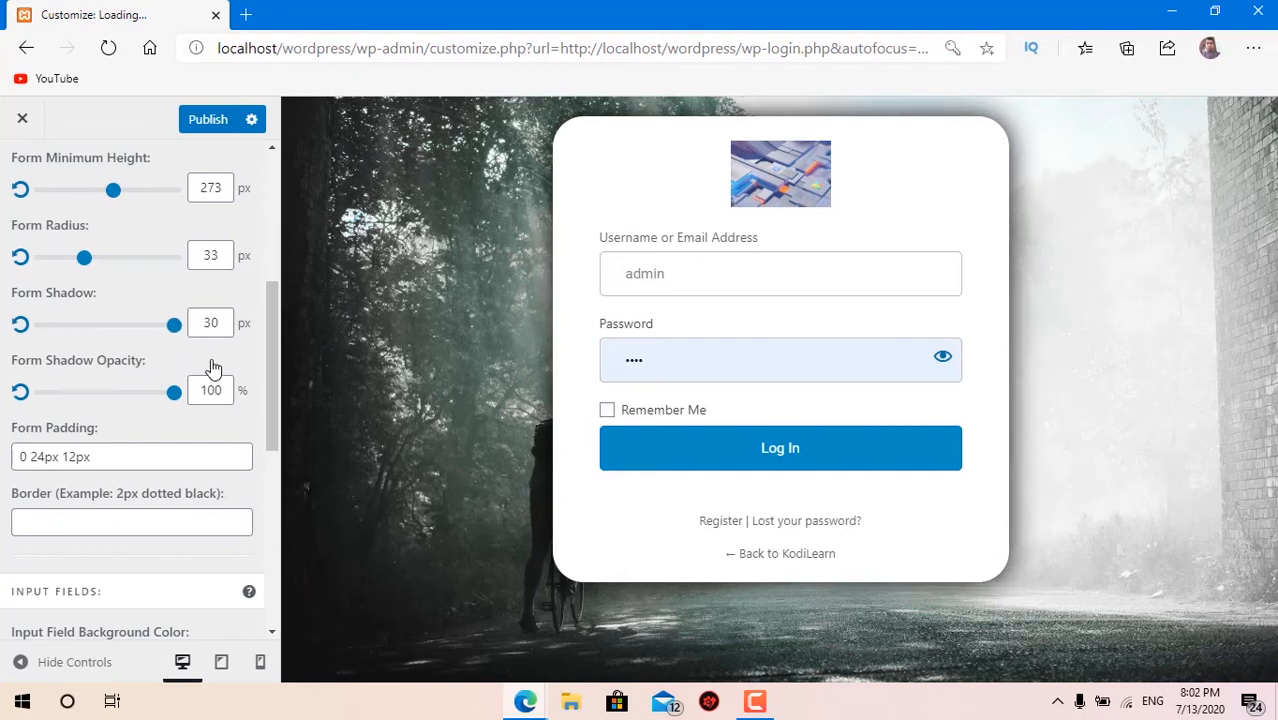
pyautogui.moveTo(20, 306); pyautogui.dragTo(138, 297)
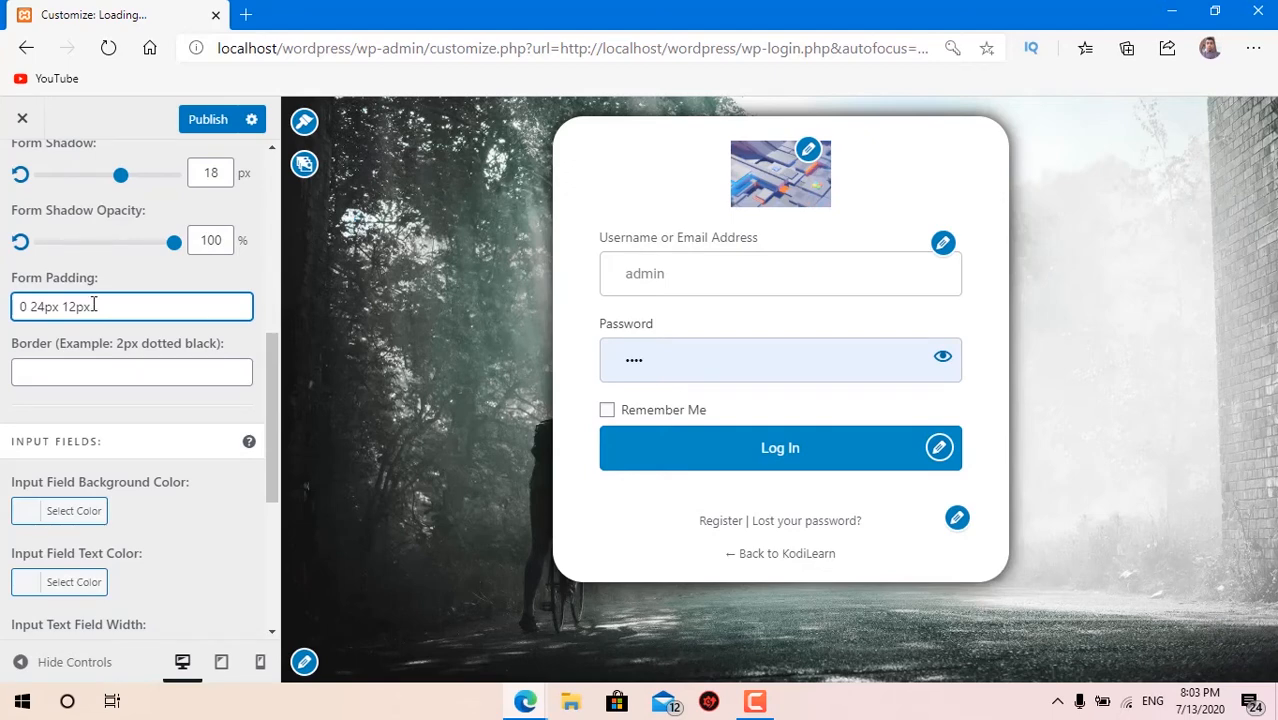
# Step: Try a 2px solid black border on the login form
pyautogui.click(60, 375)
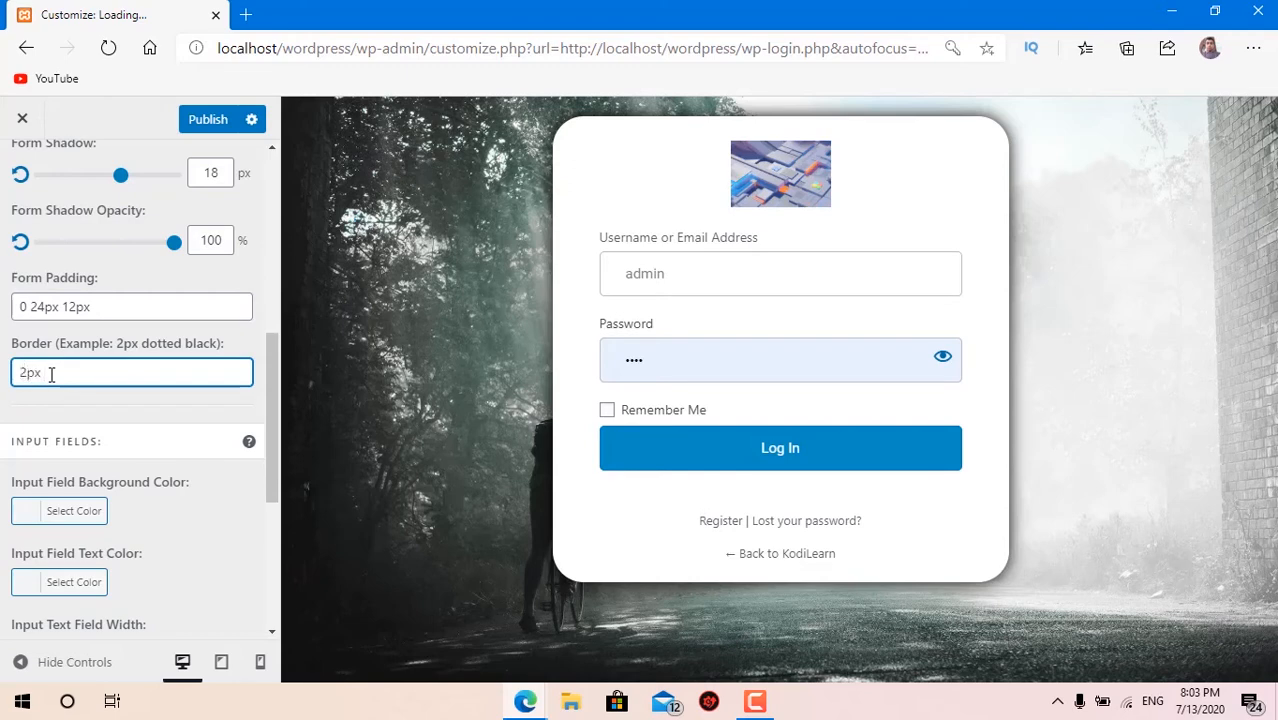
pyautogui.write('d b')
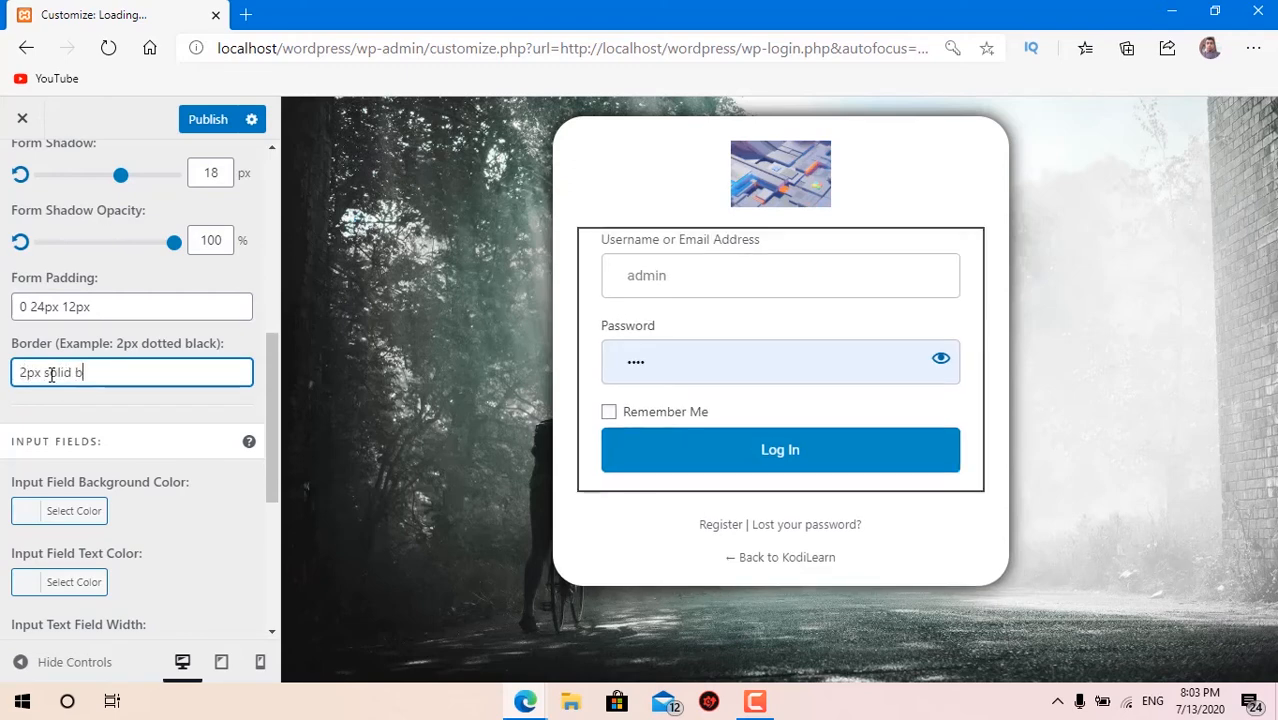
pyautogui.write('lack')
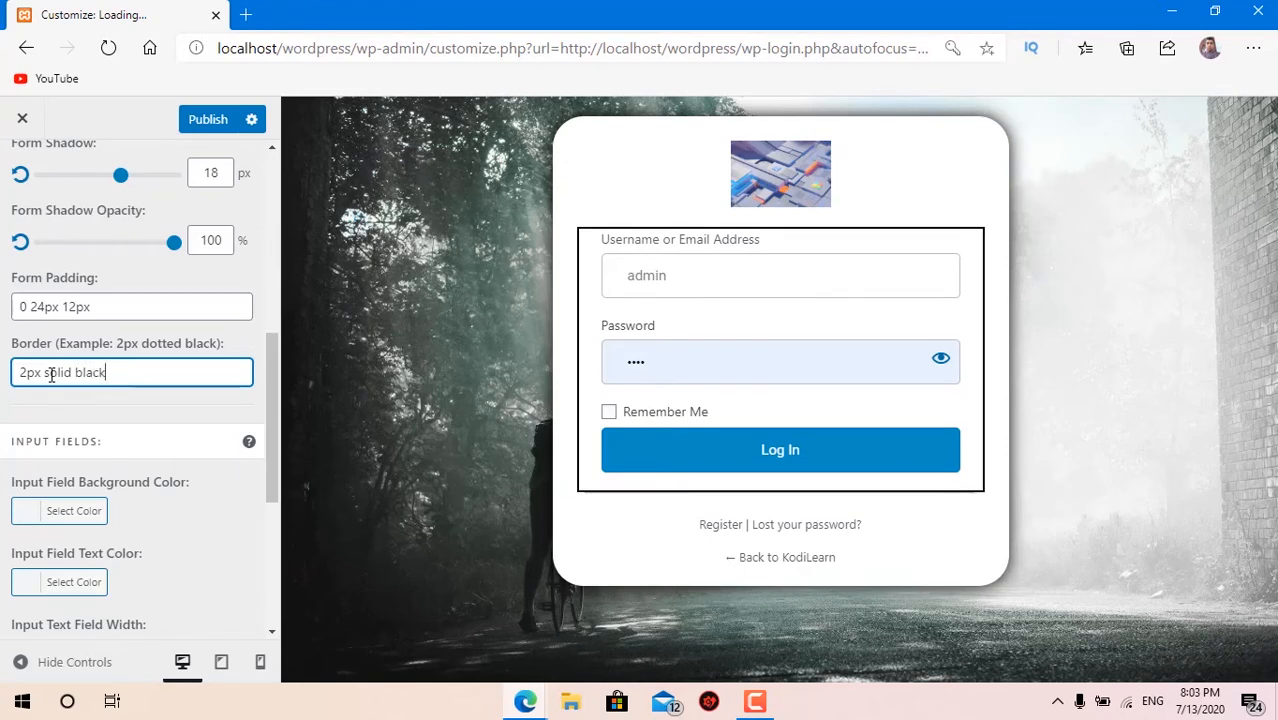
# Step: Try dotted and dashed styles for the 2px black form border, and clear the border value
pyautogui.doubleClick(51, 375)
pyautogui.write('do')
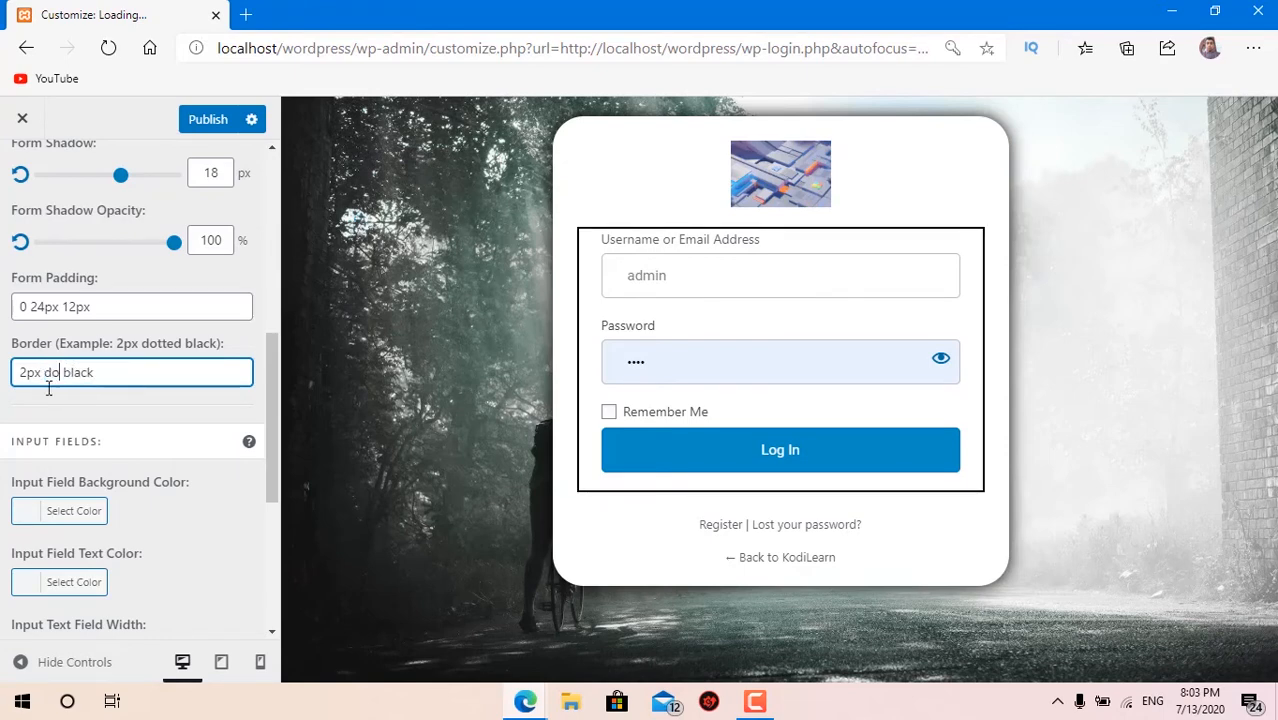
pyautogui.write('tted')
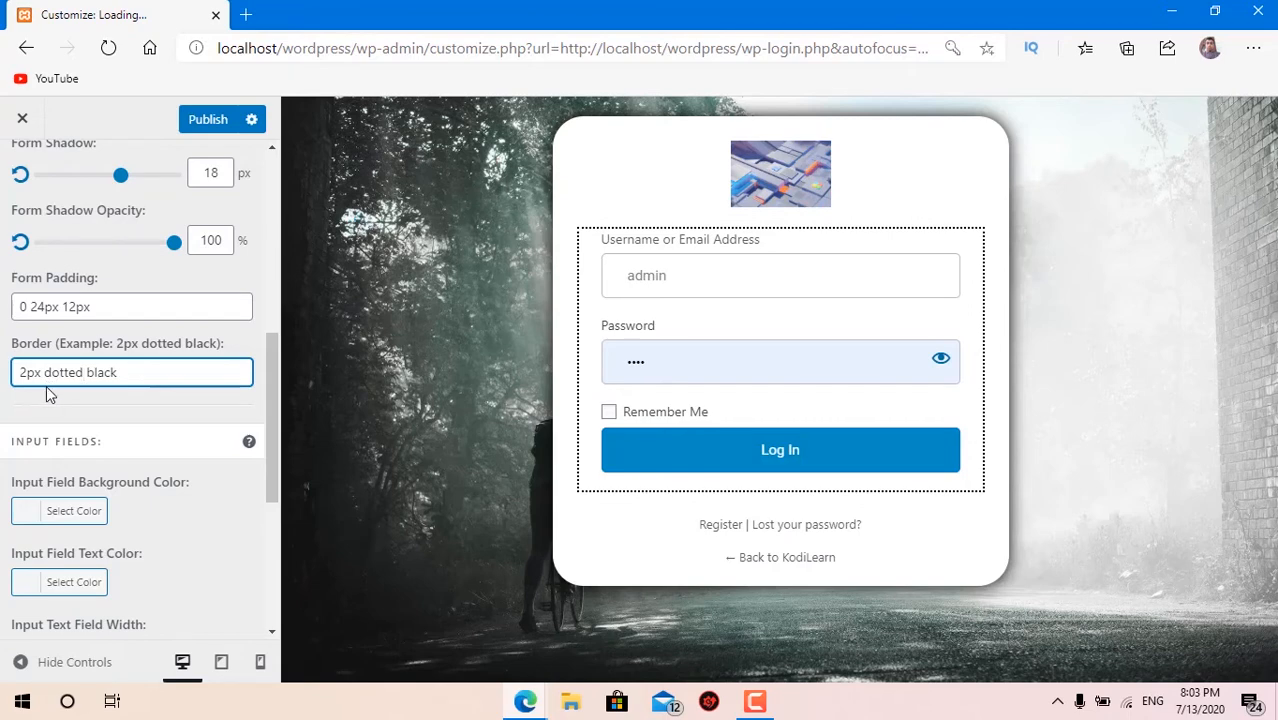
pyautogui.doubleClick(65, 372)
pyautogui.write('dashed')
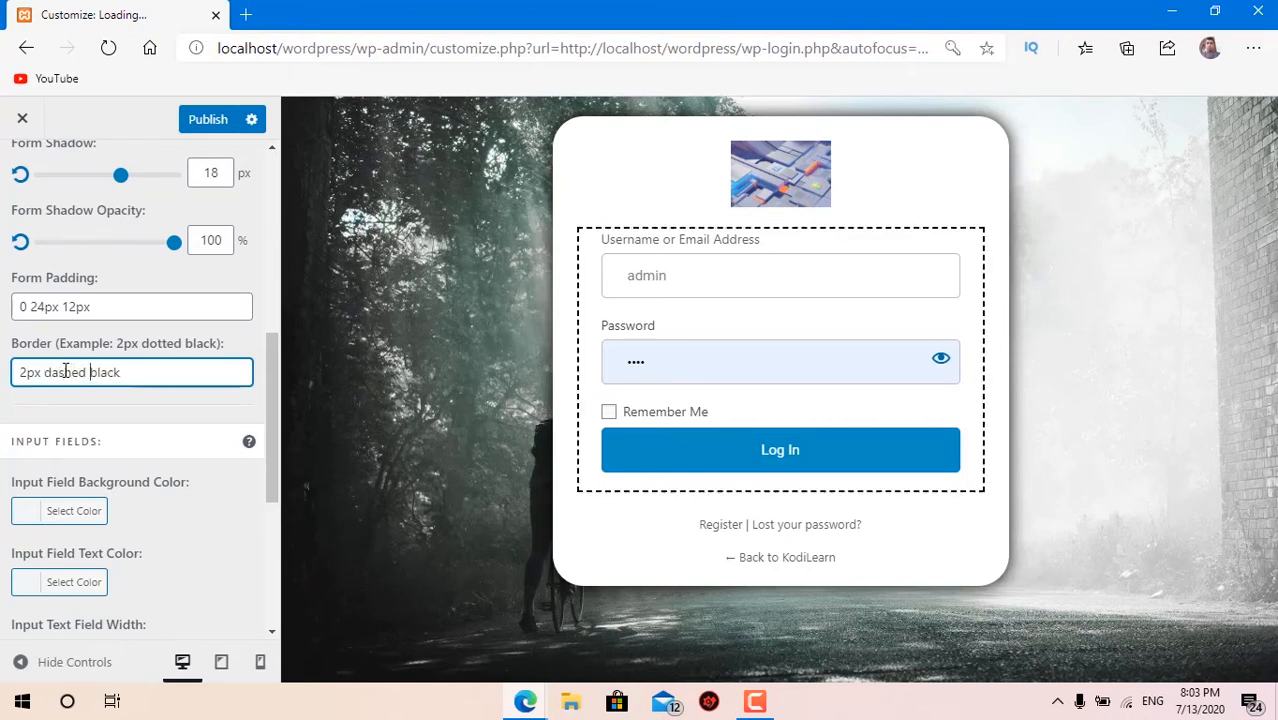
pyautogui.doubleClick(78, 370)
pyautogui.write('dotted')
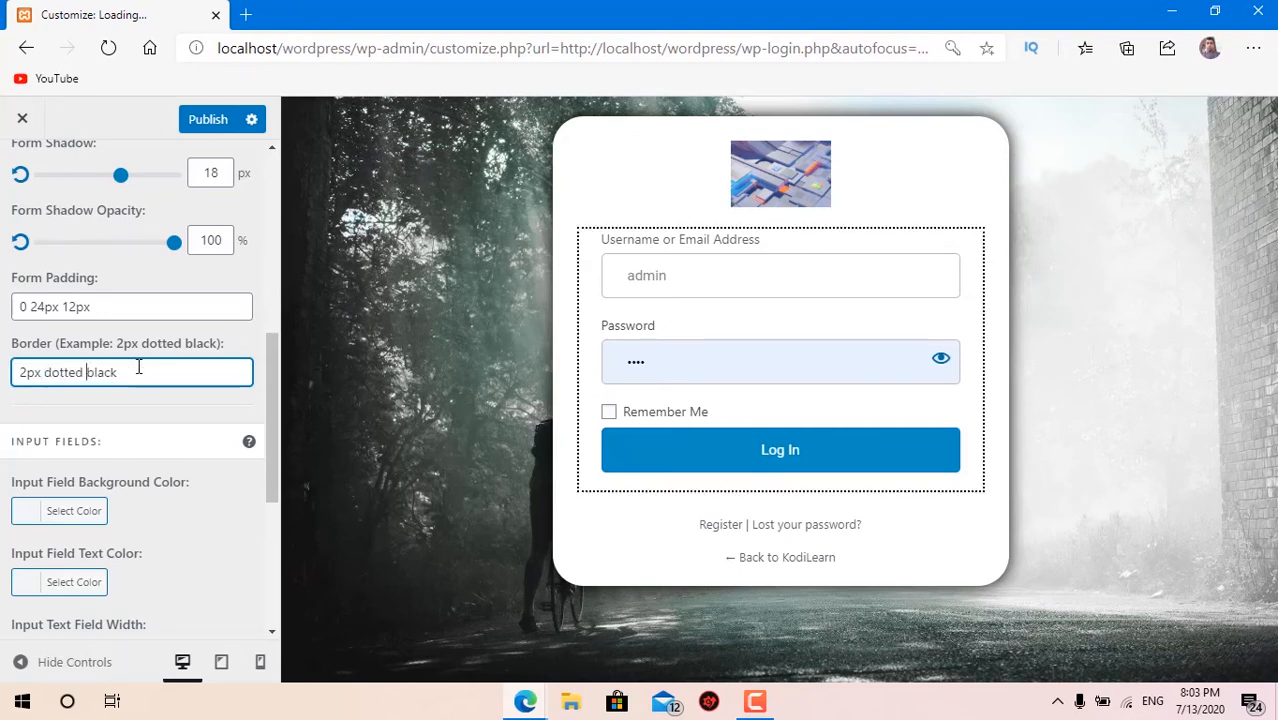
pyautogui.moveTo(120, 372); pyautogui.dragTo(4, 370)
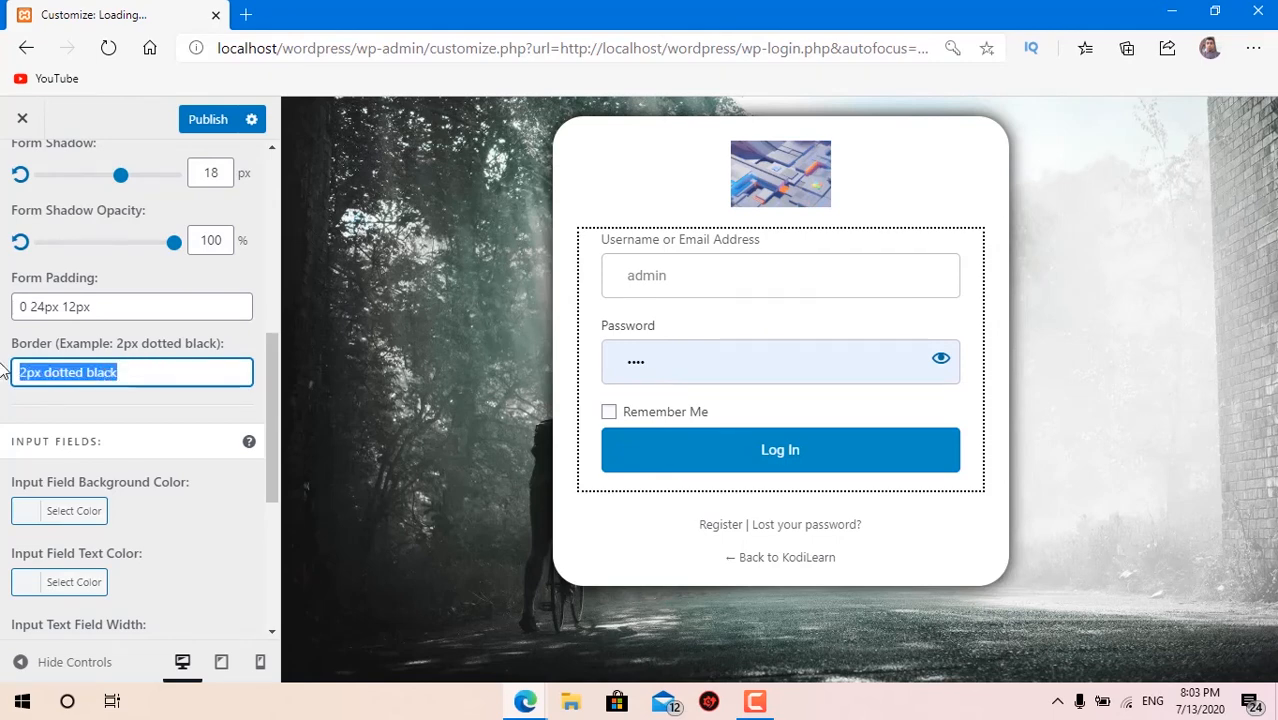
pyautogui.press('BackSpace')
# Step: Set the input field background color to light gray #eaeaea
pyautogui.scroll(-2, 119, 408)
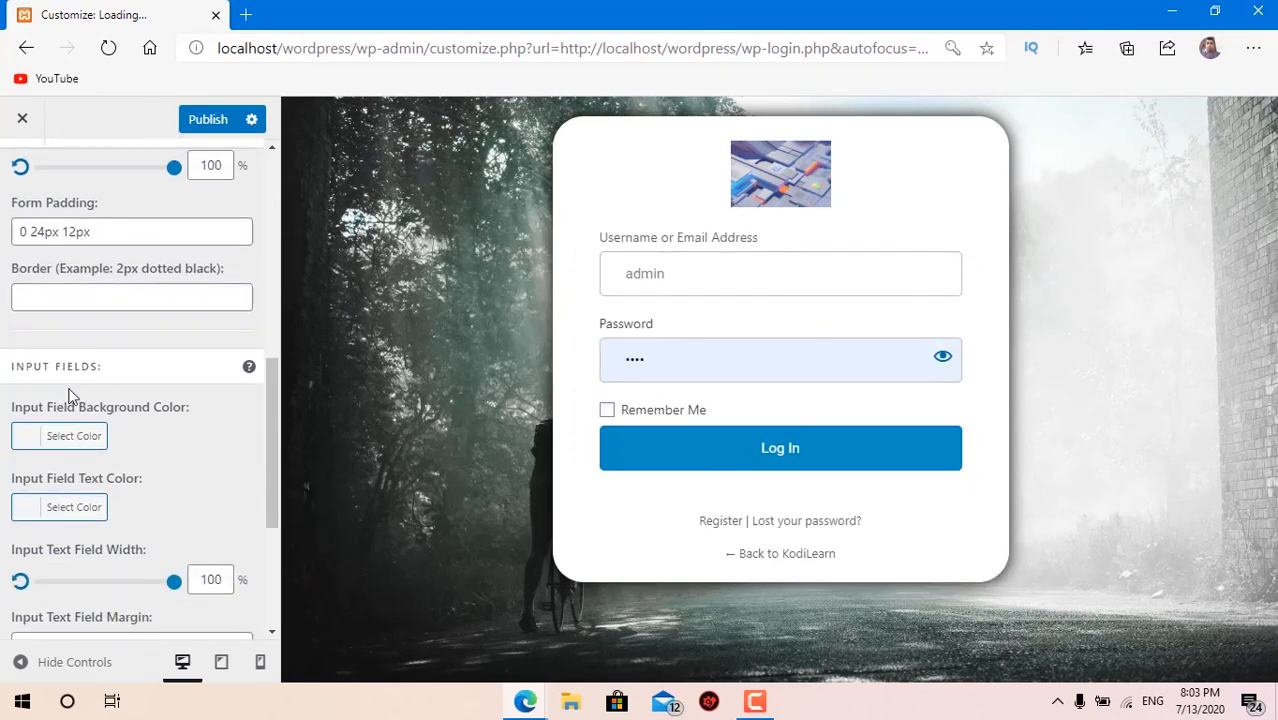
pyautogui.click(64, 432)
pyautogui.moveTo(108, 542); pyautogui.dragTo(64, 486)
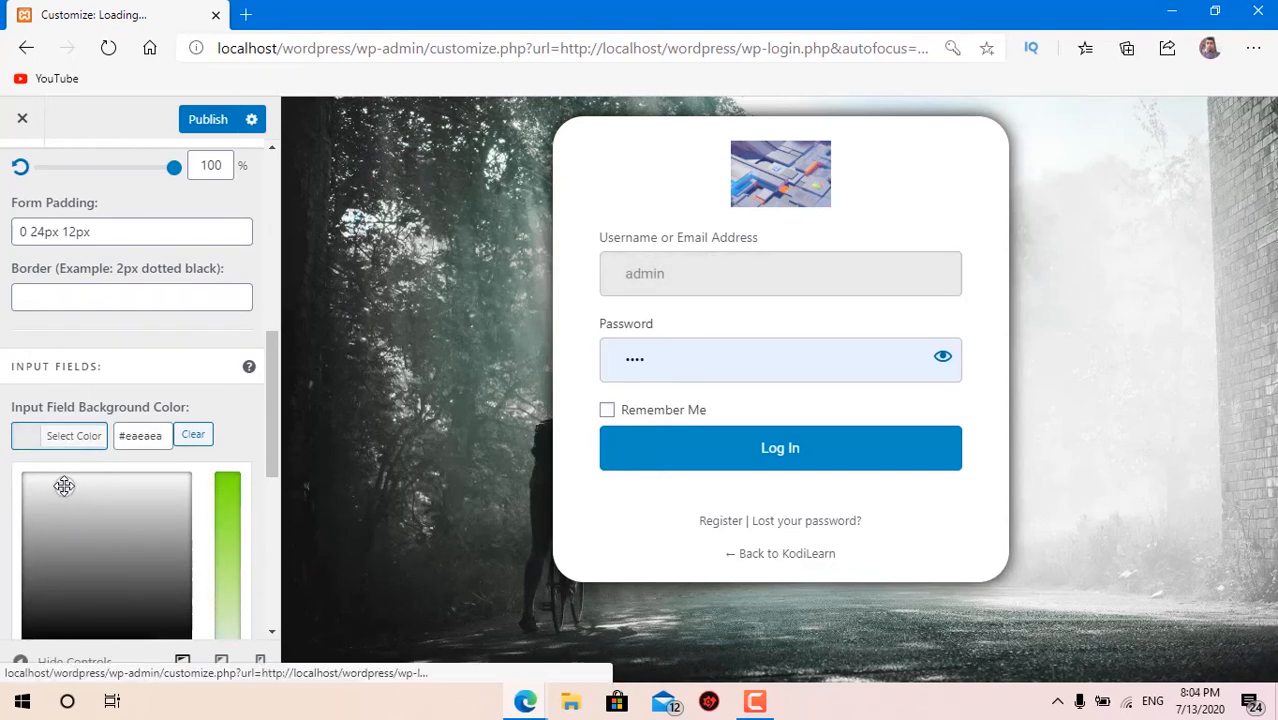
pyautogui.click(8, 438)
# Step: Set the input field text color to near black
pyautogui.scroll(-2, 15, 436)
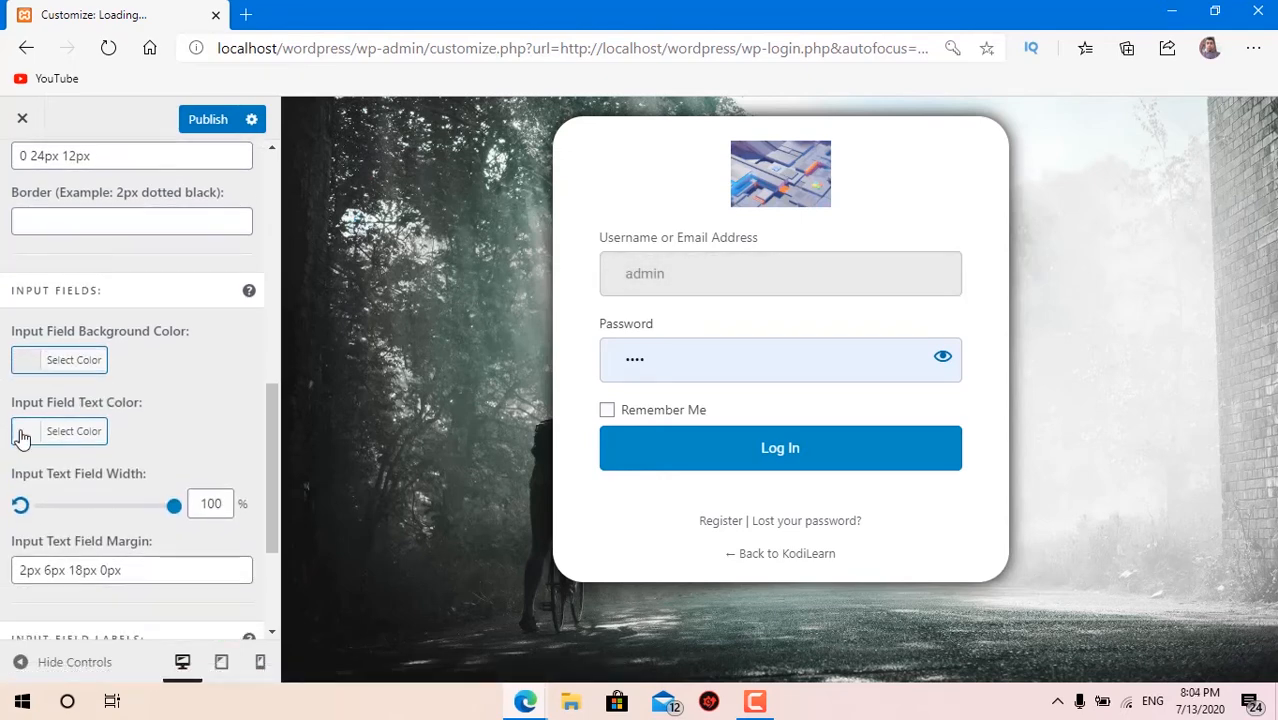
pyautogui.click(52, 438)
pyautogui.moveTo(63, 480); pyautogui.dragTo(184, 657)
# Step: Try adjusting the input text field width and leave it at 100%
pyautogui.scroll(-2, 100, 460)
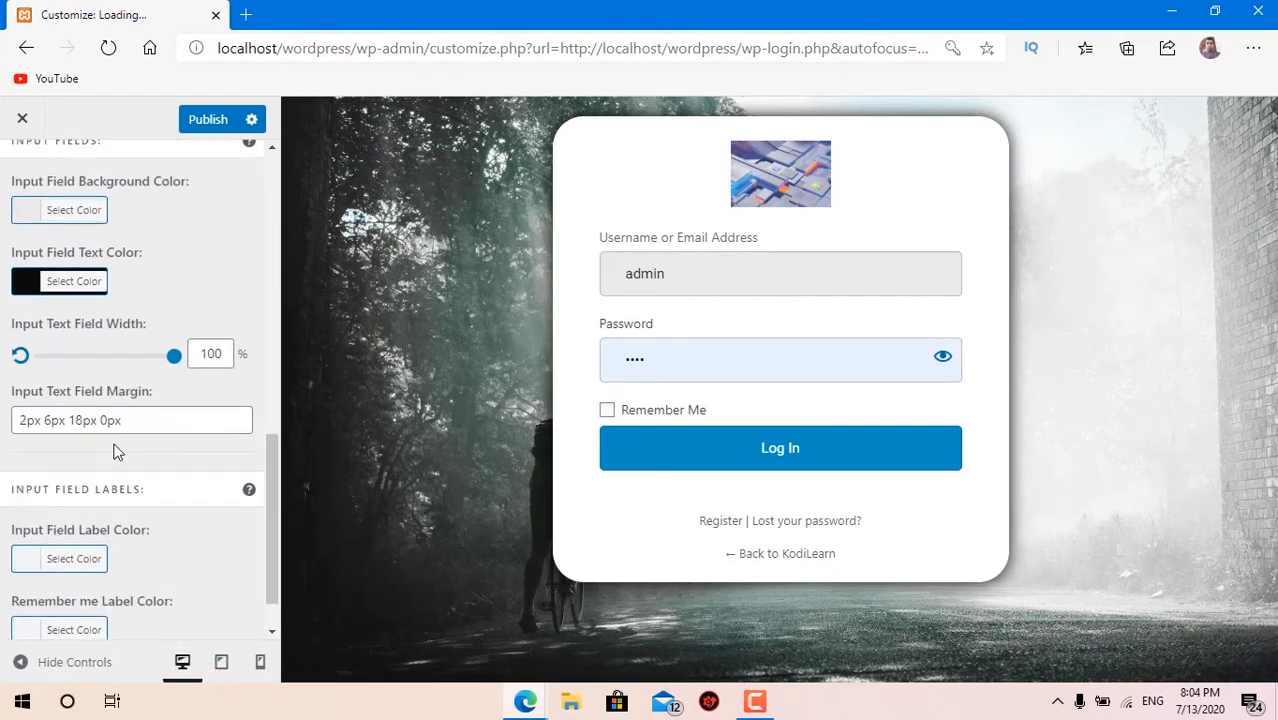
pyautogui.moveTo(174, 357)
pyautogui.mouseDown()
pyautogui.moveTo(151, 365)
pyautogui.moveTo(178, 372)
pyautogui.mouseUp()
pyautogui.scroll(-1, 137, 403)
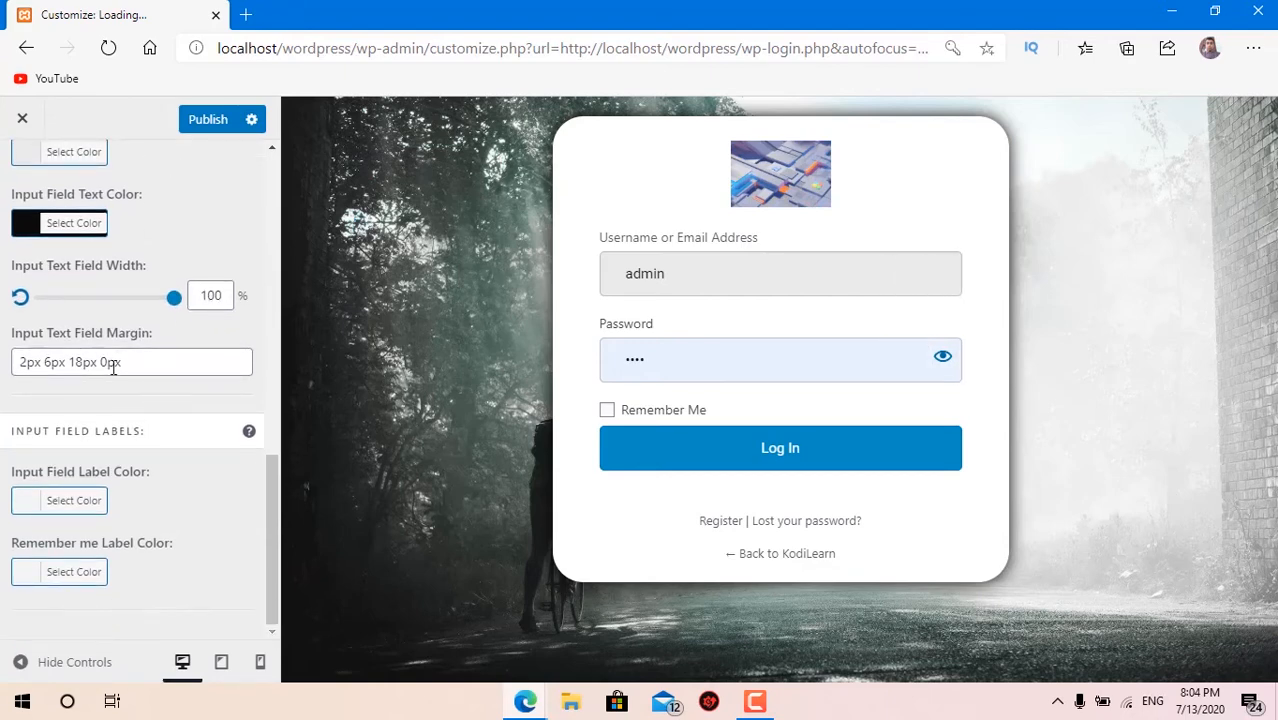
# Step: Set the input text field margin to 2px 6px 30px 0px
pyautogui.click(140, 362)
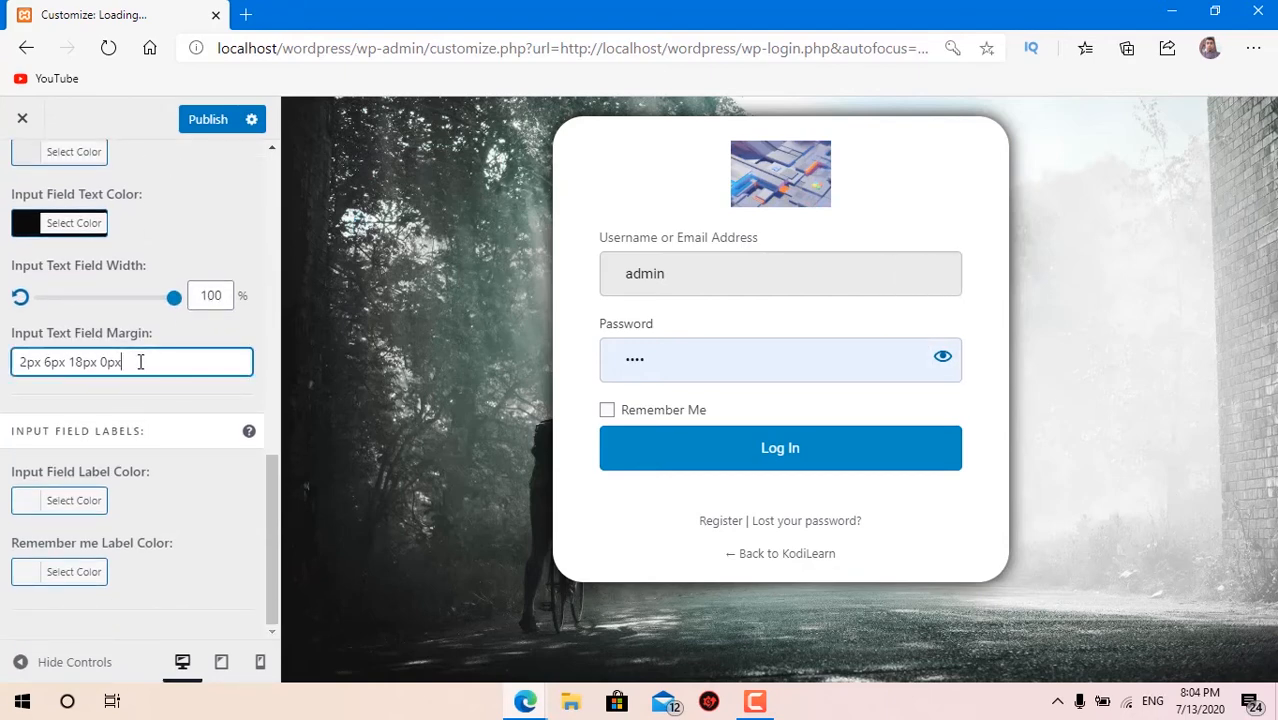
pyautogui.tripleClick(26, 362)
pyautogui.click(24, 362)
pyautogui.moveTo(61, 355); pyautogui.dragTo(160, 360)
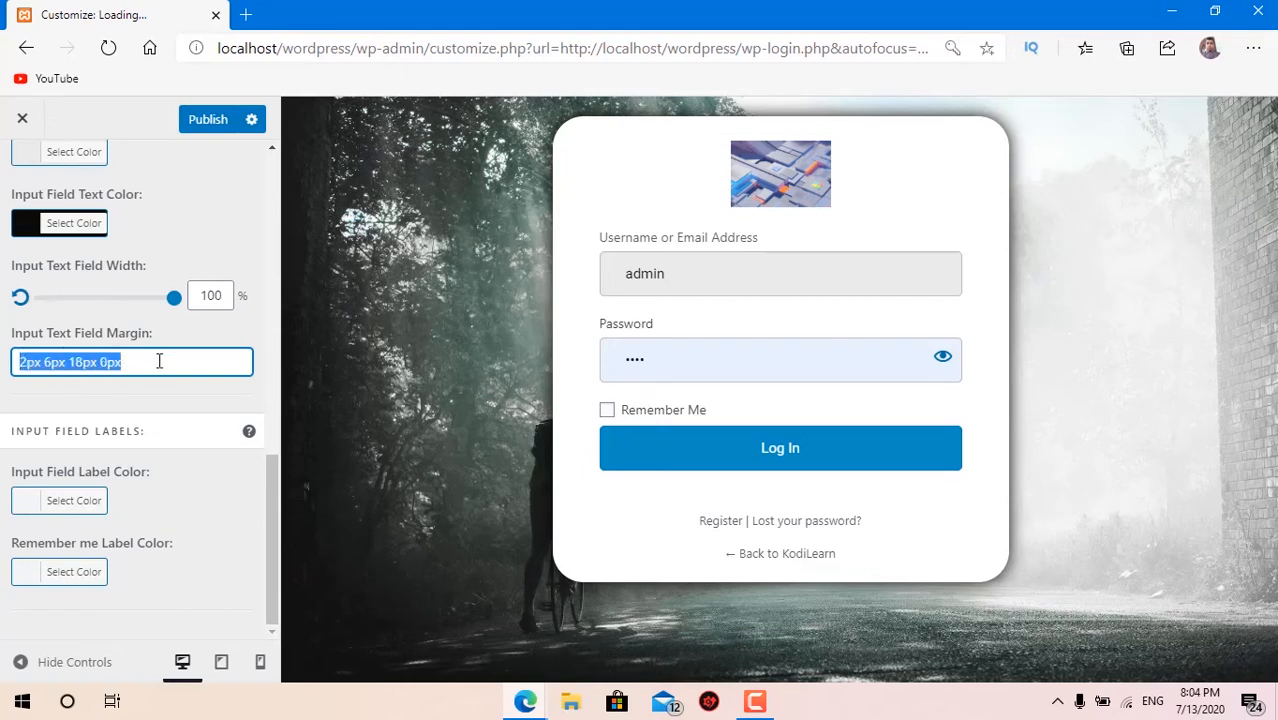
pyautogui.click(160, 360)
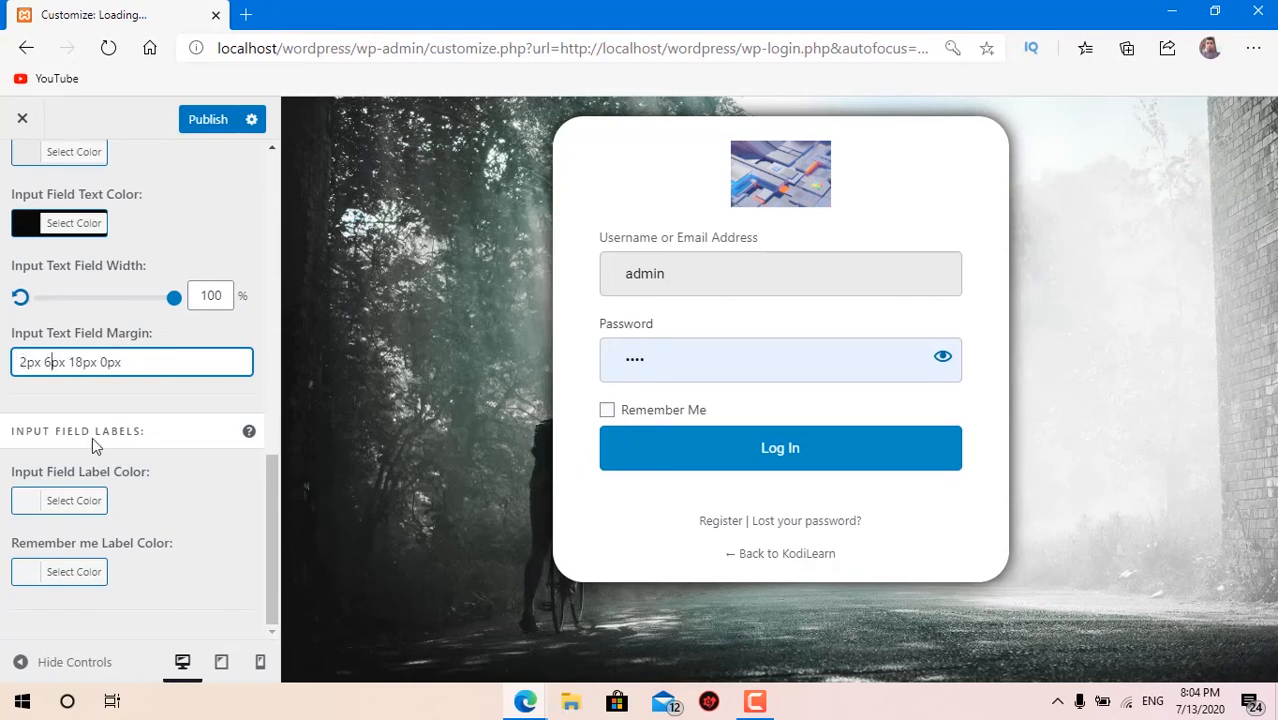
pyautogui.press('Right')
pyautogui.press('Right')
pyautogui.press('Right')
pyautogui.press('Right')
pyautogui.press('BackSpace')
pyautogui.press('BackSpace')
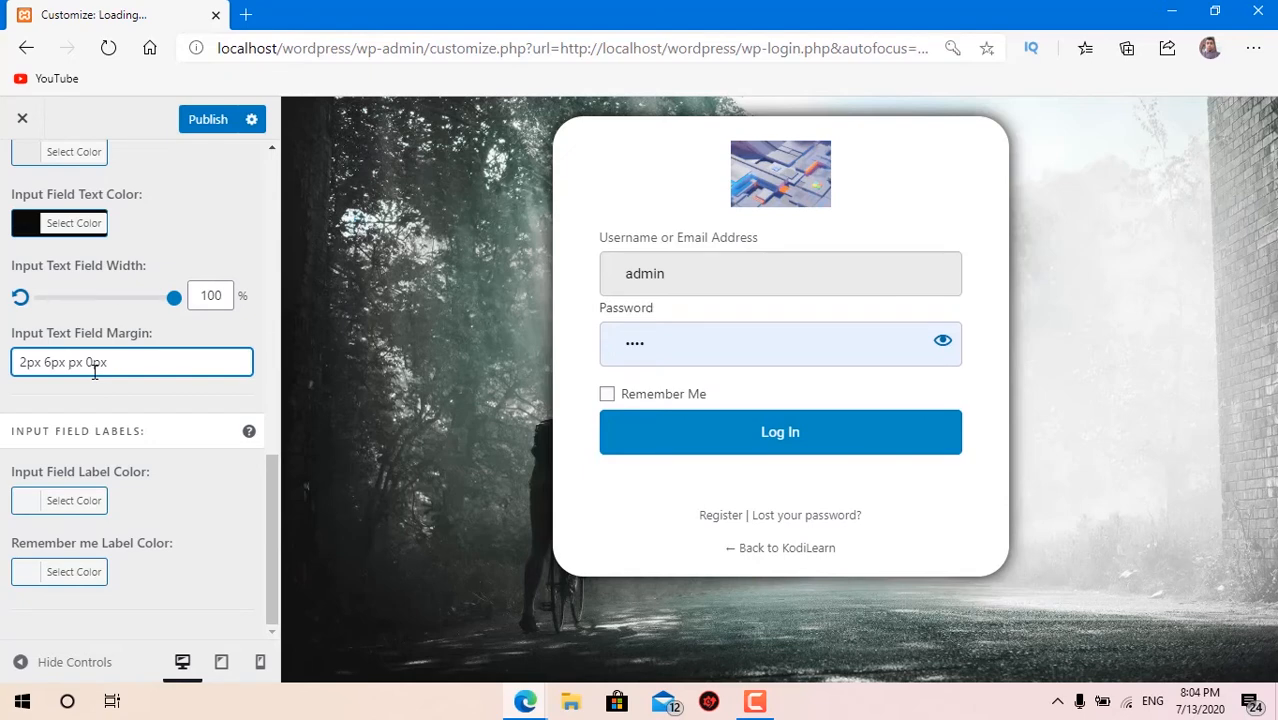
pyautogui.write('30')
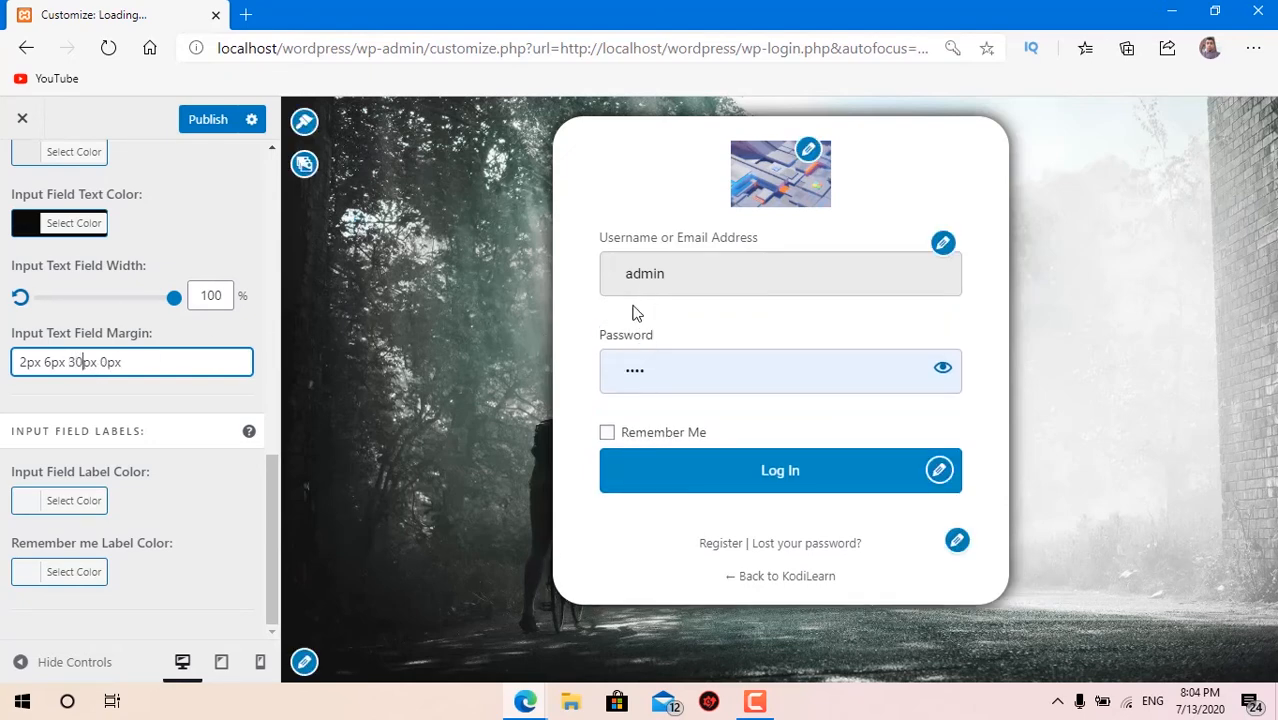
# Step: Try gray and red for the input field labels, and set their color to black #000000
pyautogui.click(40, 500)
pyautogui.moveTo(82, 578); pyautogui.dragTo(120, 585)
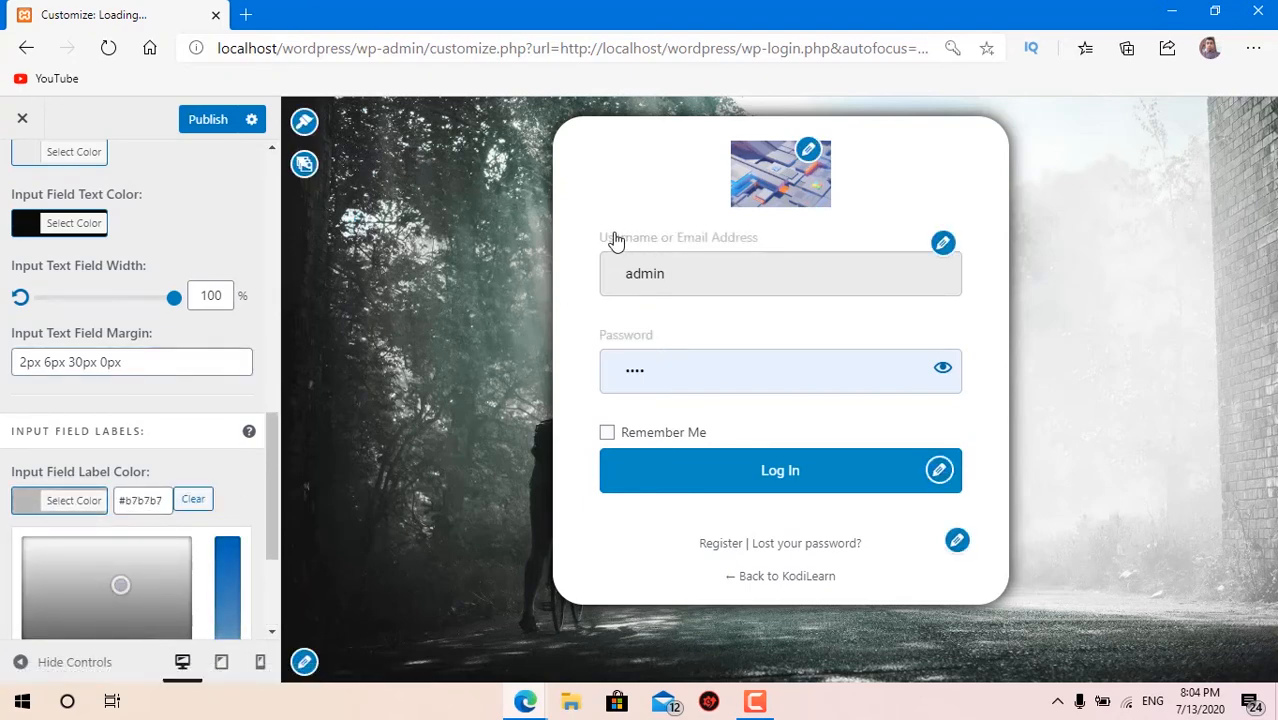
pyautogui.scroll(-1, 3, 452)
pyautogui.scroll(-2, 3, 452)
pyautogui.moveTo(165, 462); pyautogui.dragTo(188, 490)
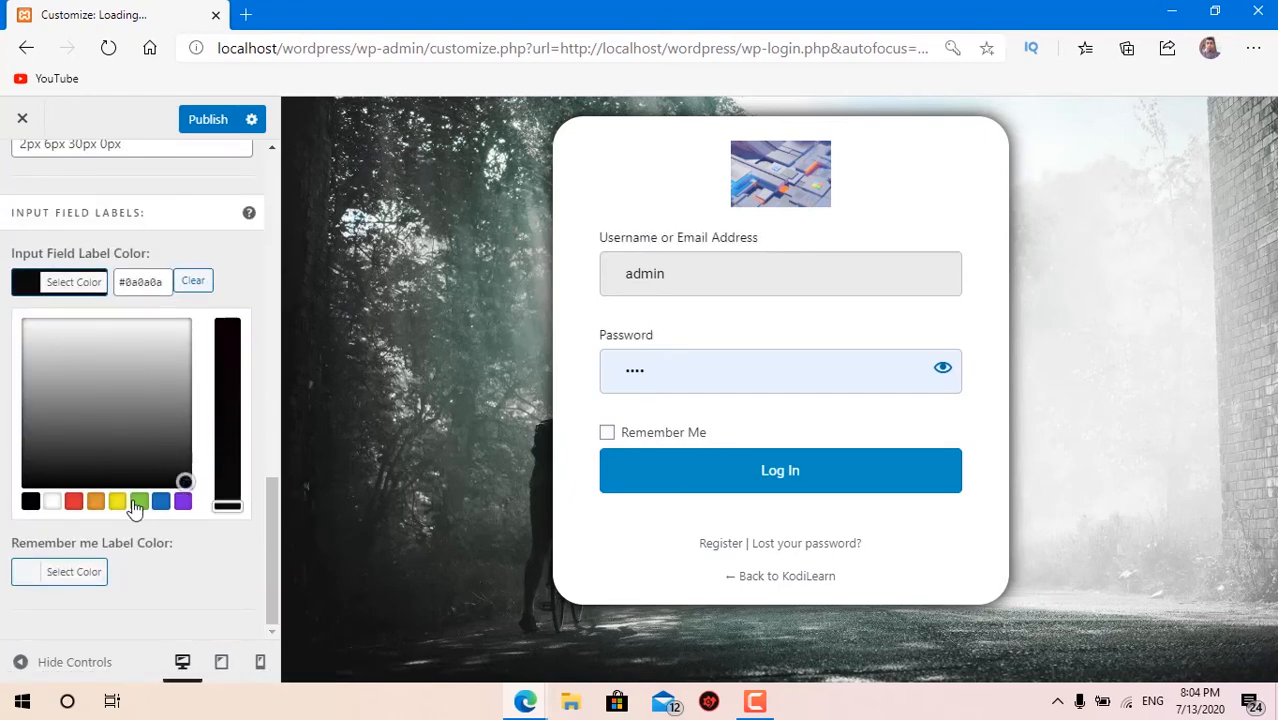
pyautogui.click(75, 502)
pyautogui.moveTo(108, 380); pyautogui.dragTo(143, 408)
pyautogui.click(31, 501)
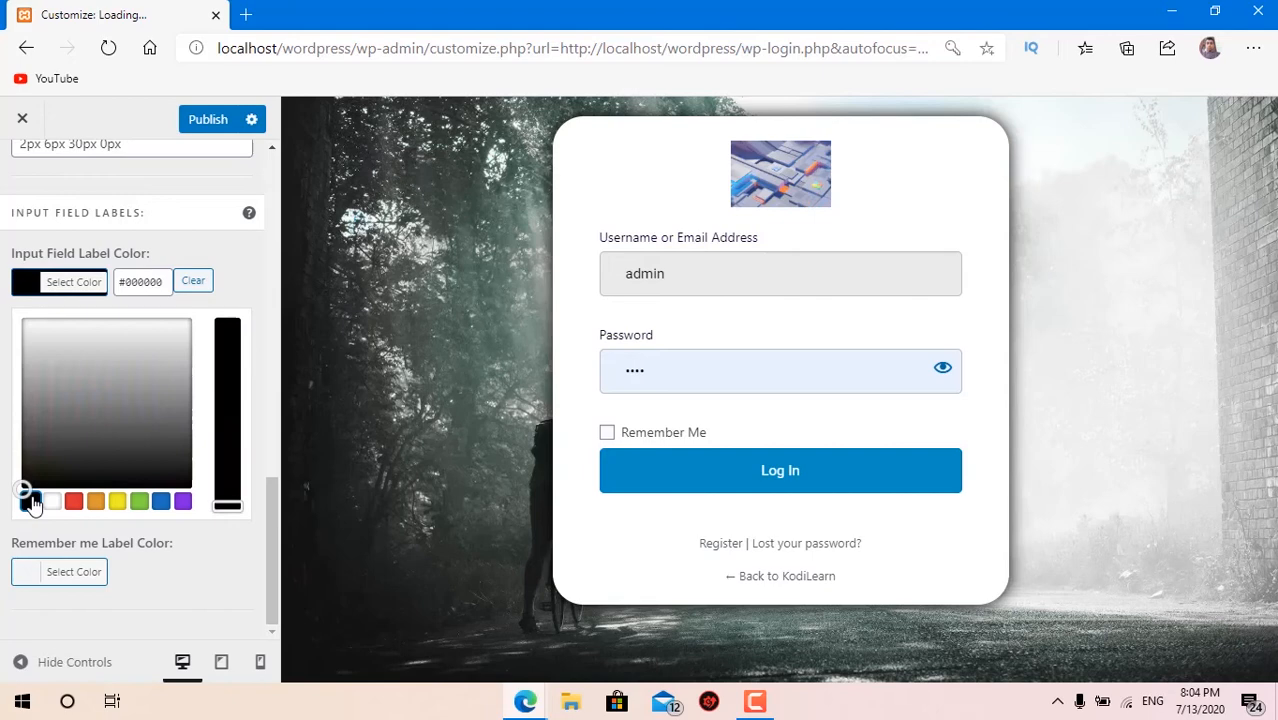
pyautogui.click(44, 598)
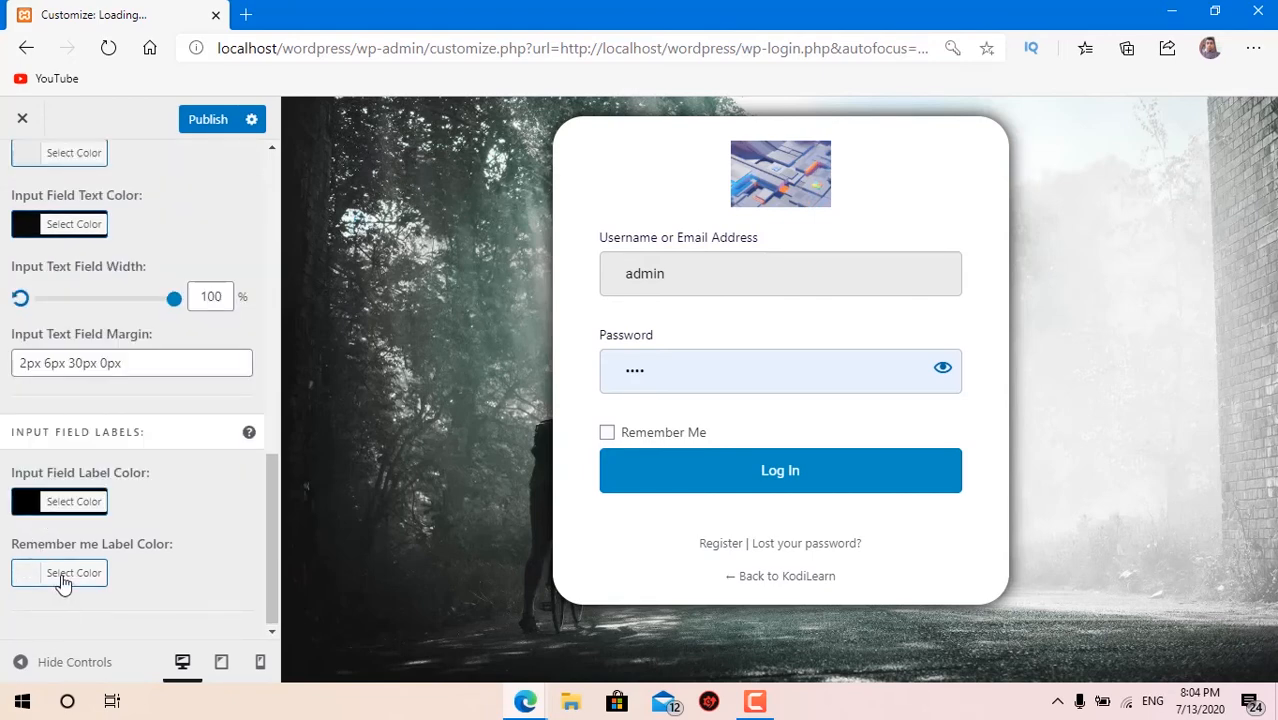
# Step: Try dark shades for the Remember me label and set its color to the black swatch
pyautogui.click(62, 576)
pyautogui.scroll(-2, 67, 520)
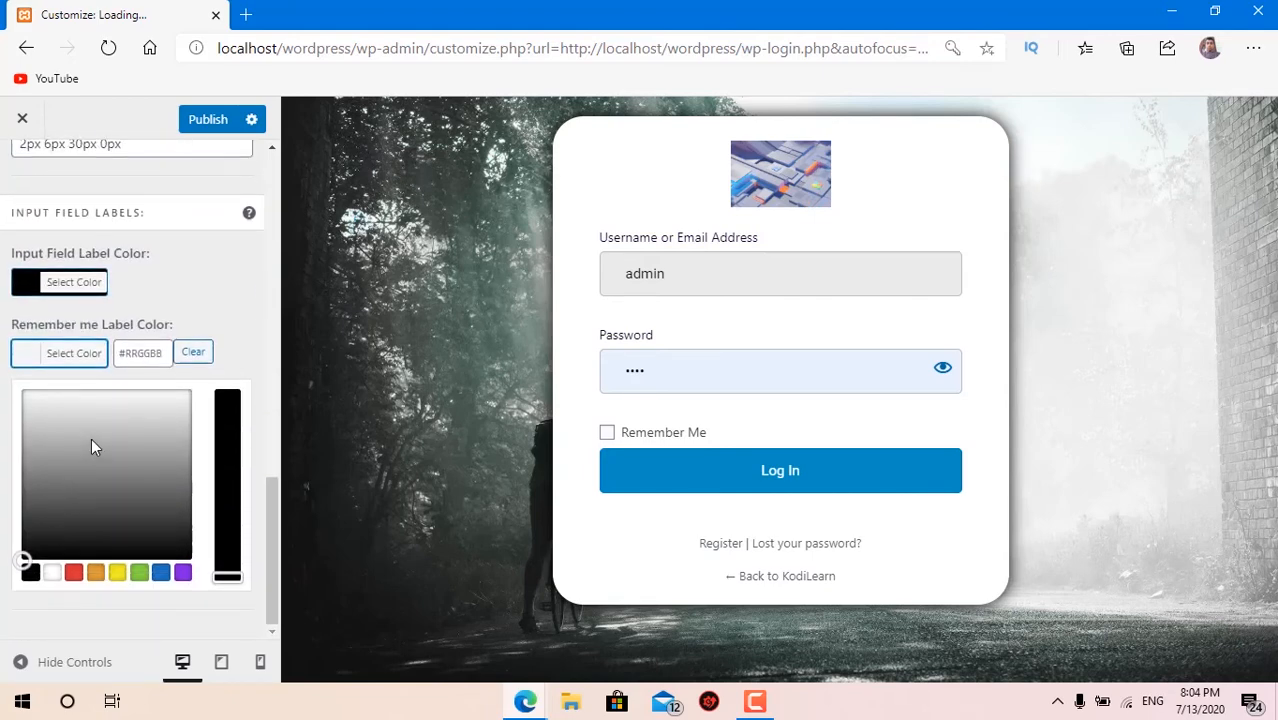
pyautogui.moveTo(91, 447); pyautogui.dragTo(171, 550)
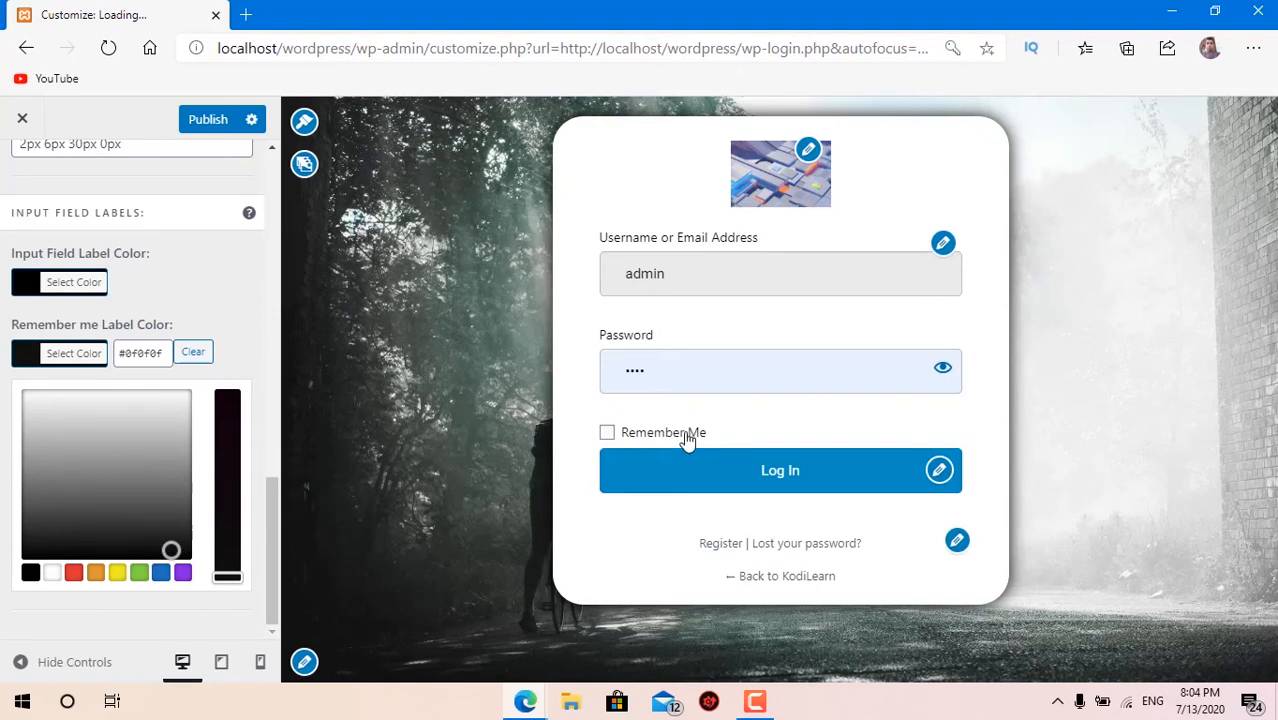
pyautogui.click(75, 574)
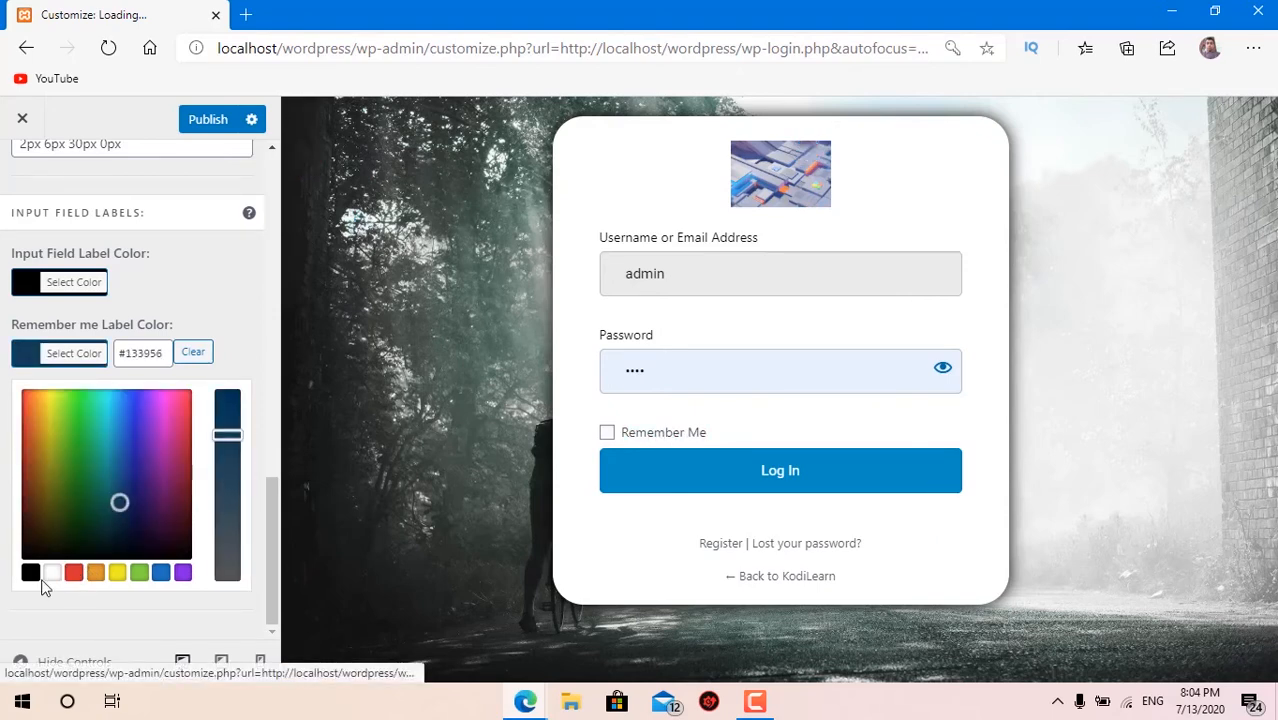
pyautogui.click(30, 572)
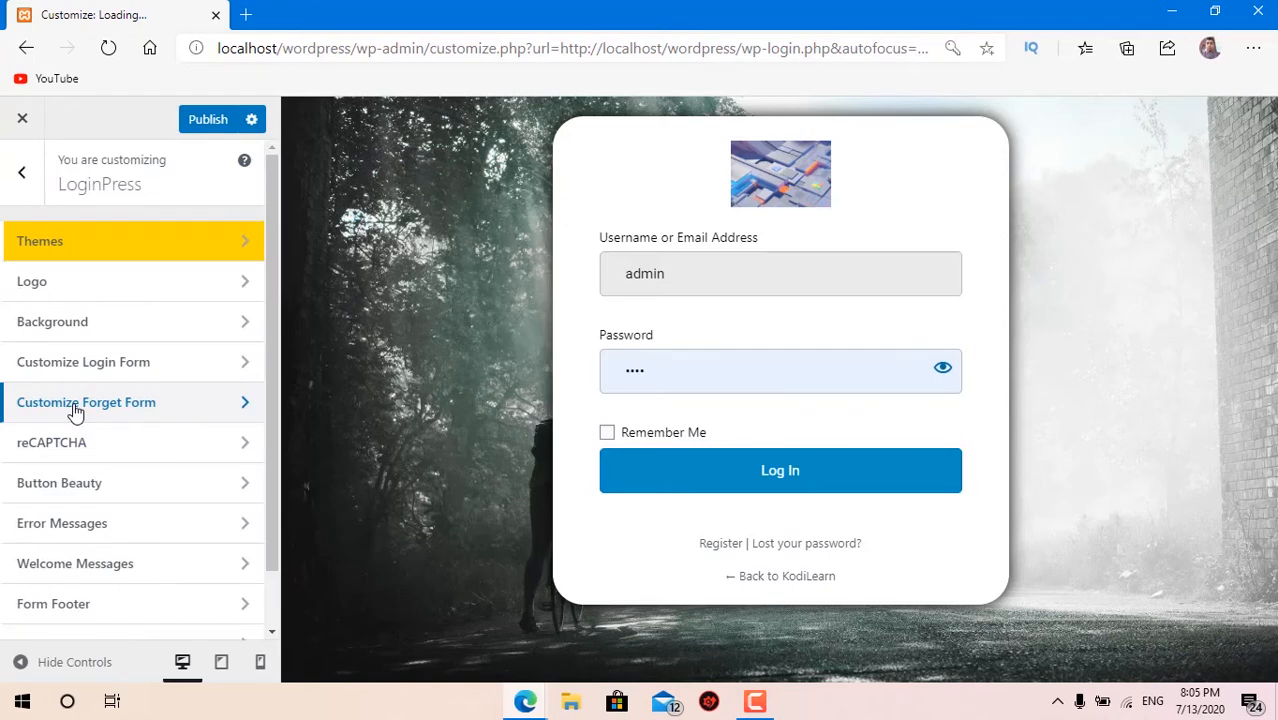
# Step: Open the Customize Forget Form section, preview the lost password page and return to the login page
pyautogui.click(75, 405)
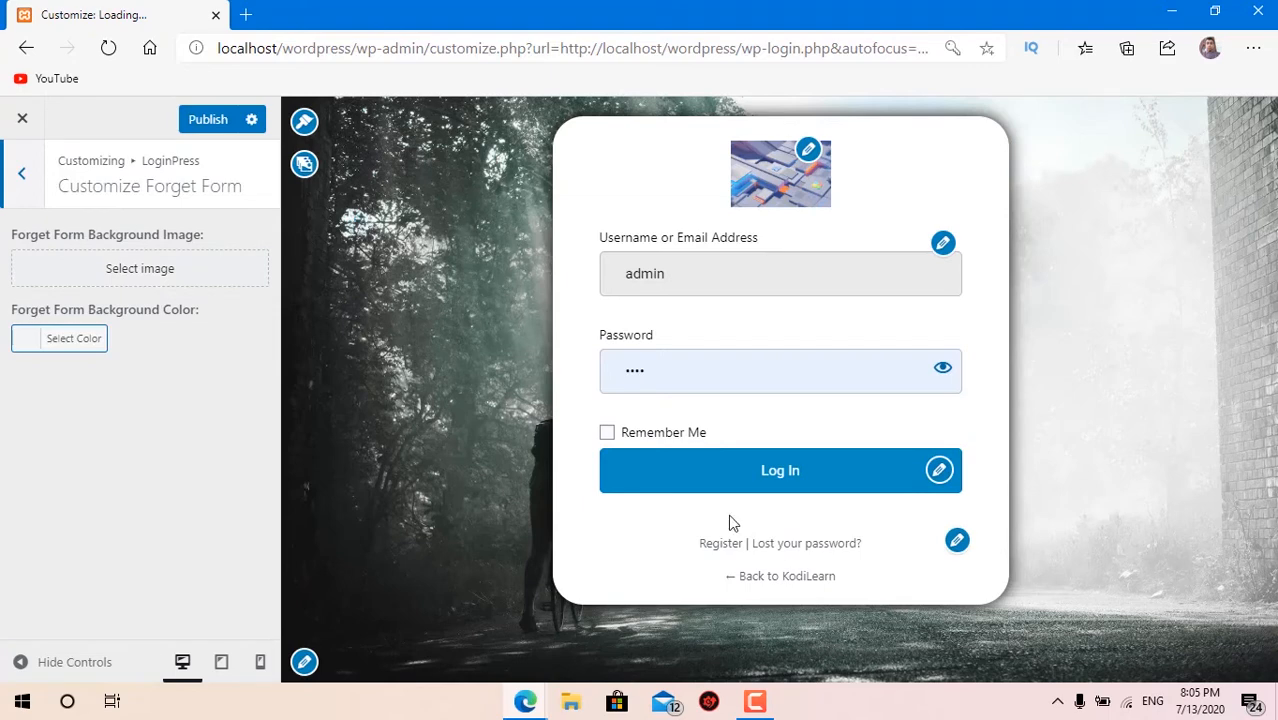
pyautogui.click(788, 543)
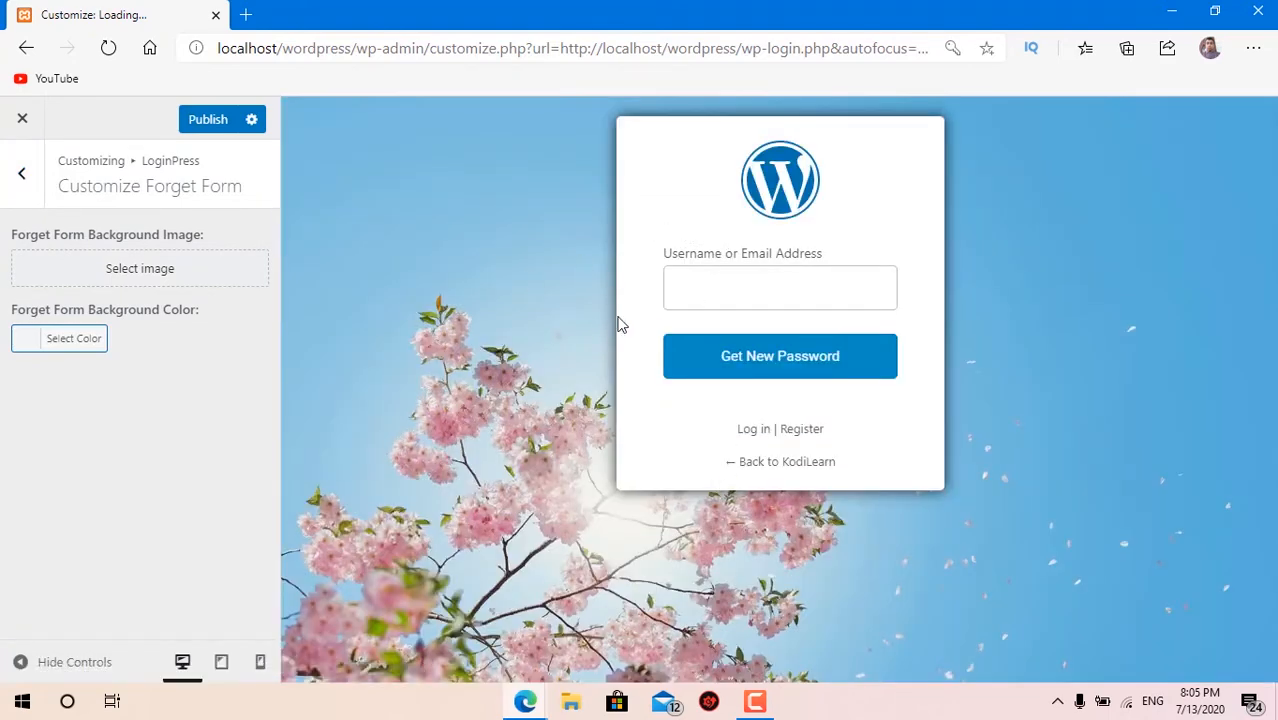
pyautogui.click(680, 285)
pyautogui.click(443, 305)
pyautogui.click(819, 463)
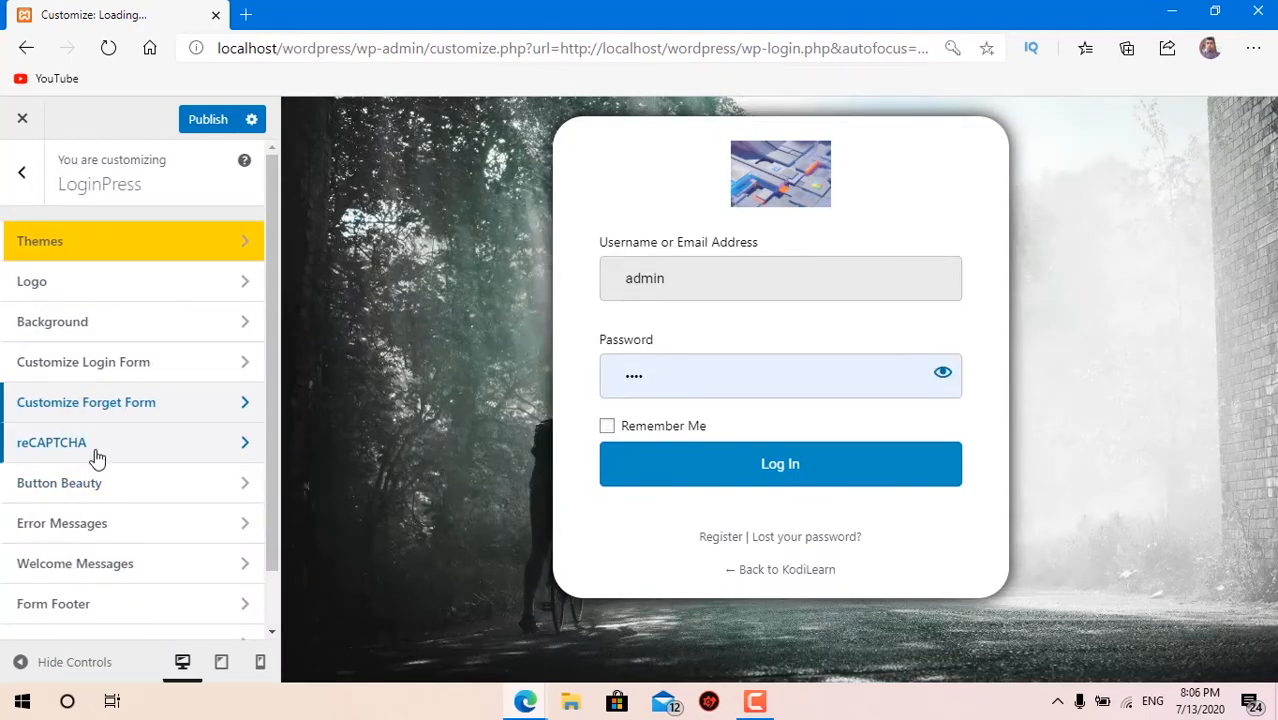
# Step: View the reCAPTCHA section's settings and return to the list of LoginPress sections
pyautogui.click(94, 451)
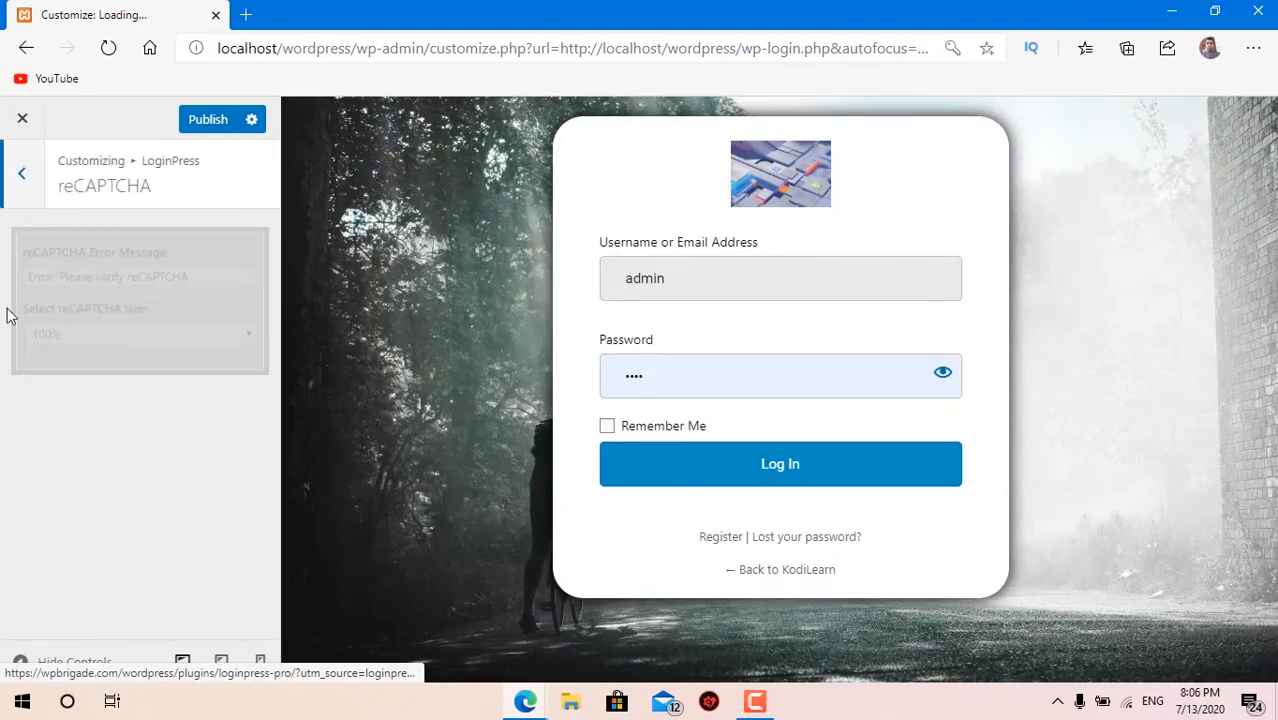
pyautogui.click(10, 192)
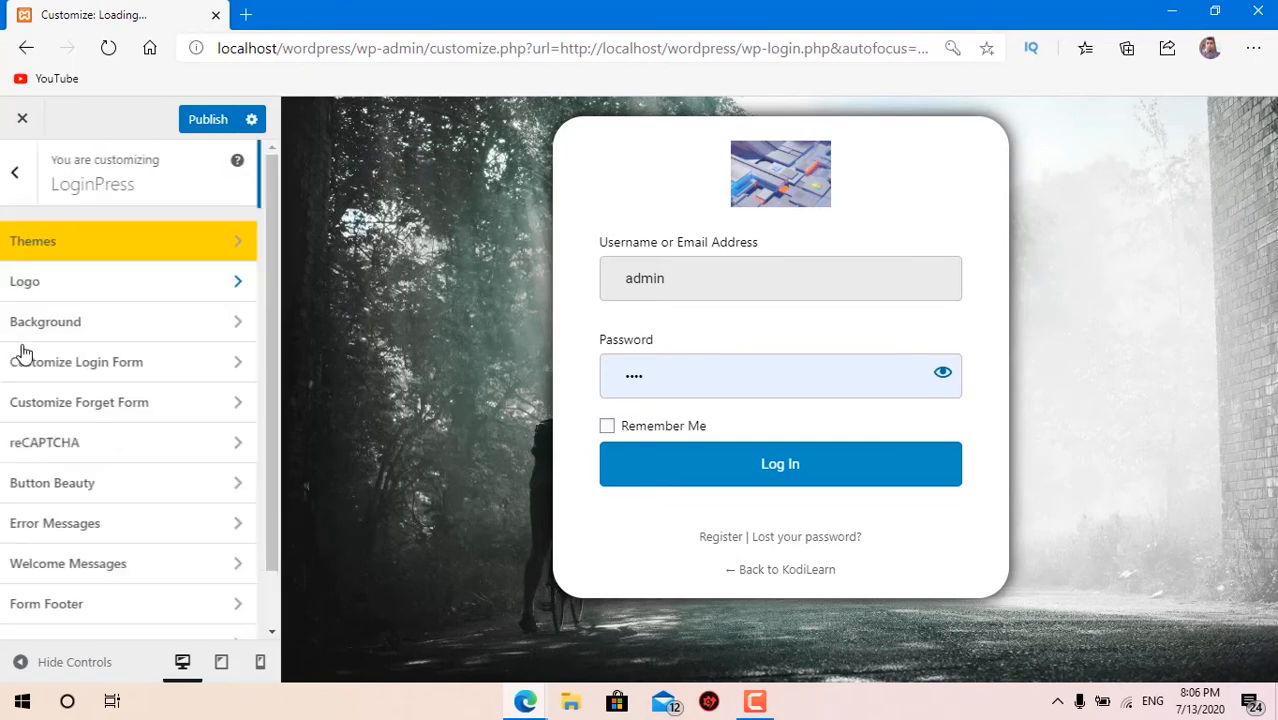
# Step: In the Button Beauty section, set the button color to orange and the button border color to red
pyautogui.click(97, 490)
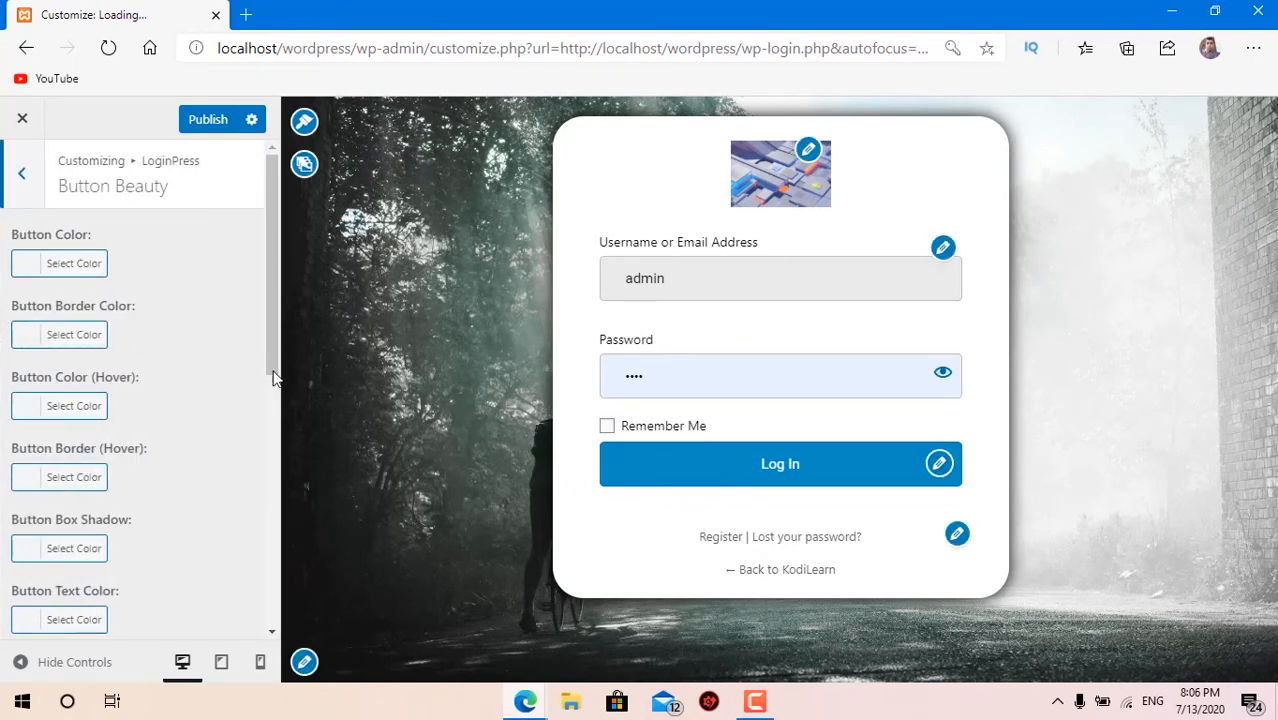
pyautogui.click(70, 273)
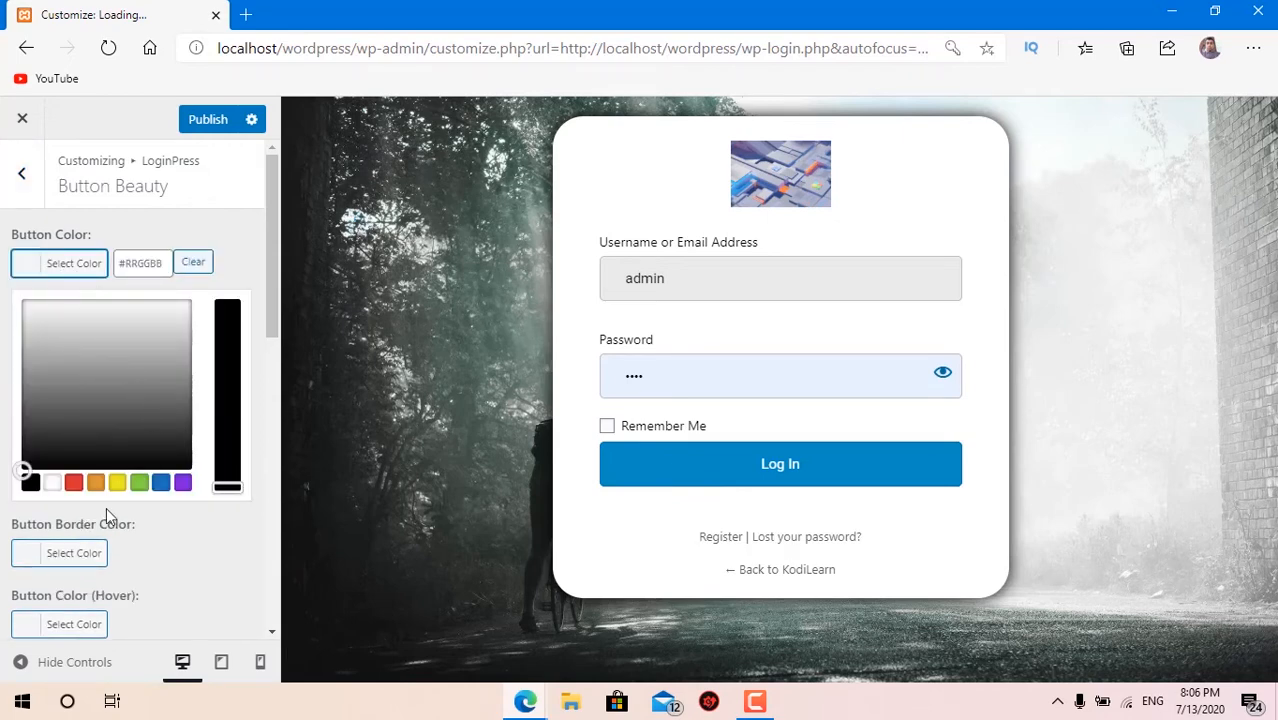
pyautogui.click(74, 484)
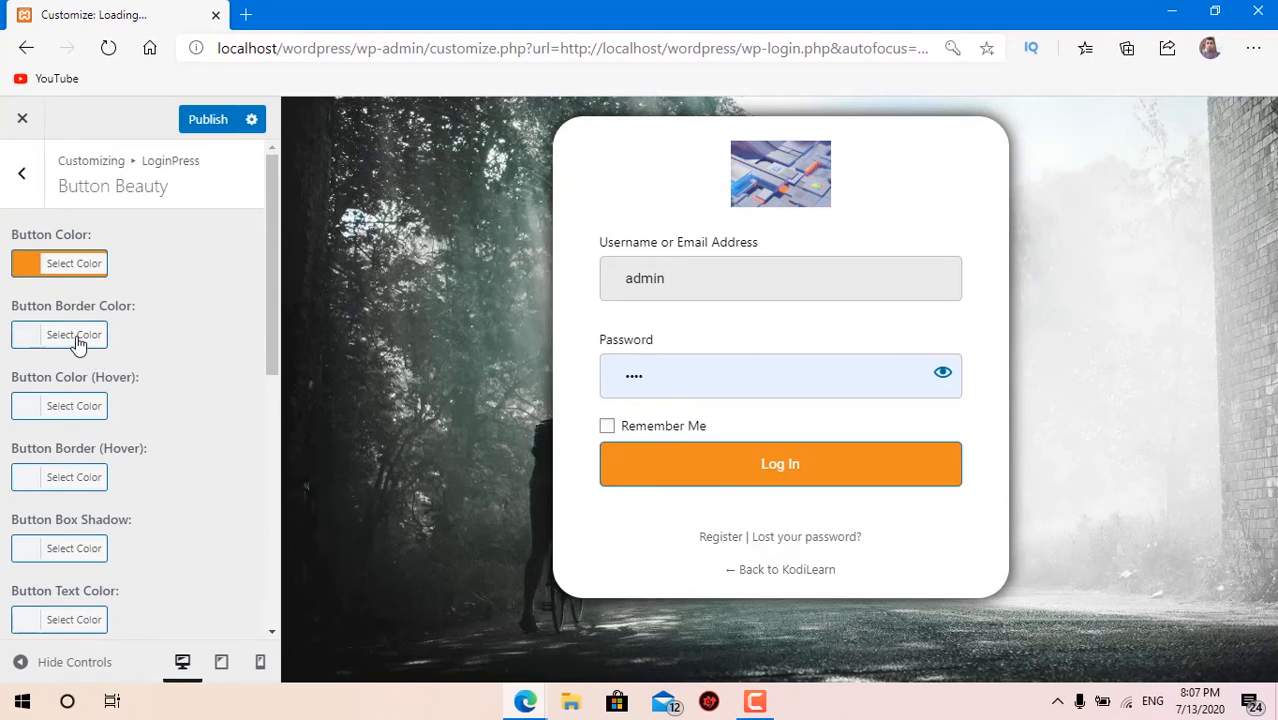
pyautogui.click(77, 340)
pyautogui.moveTo(48, 397); pyautogui.dragTo(111, 480)
pyautogui.click(74, 554)
pyautogui.click(221, 291)
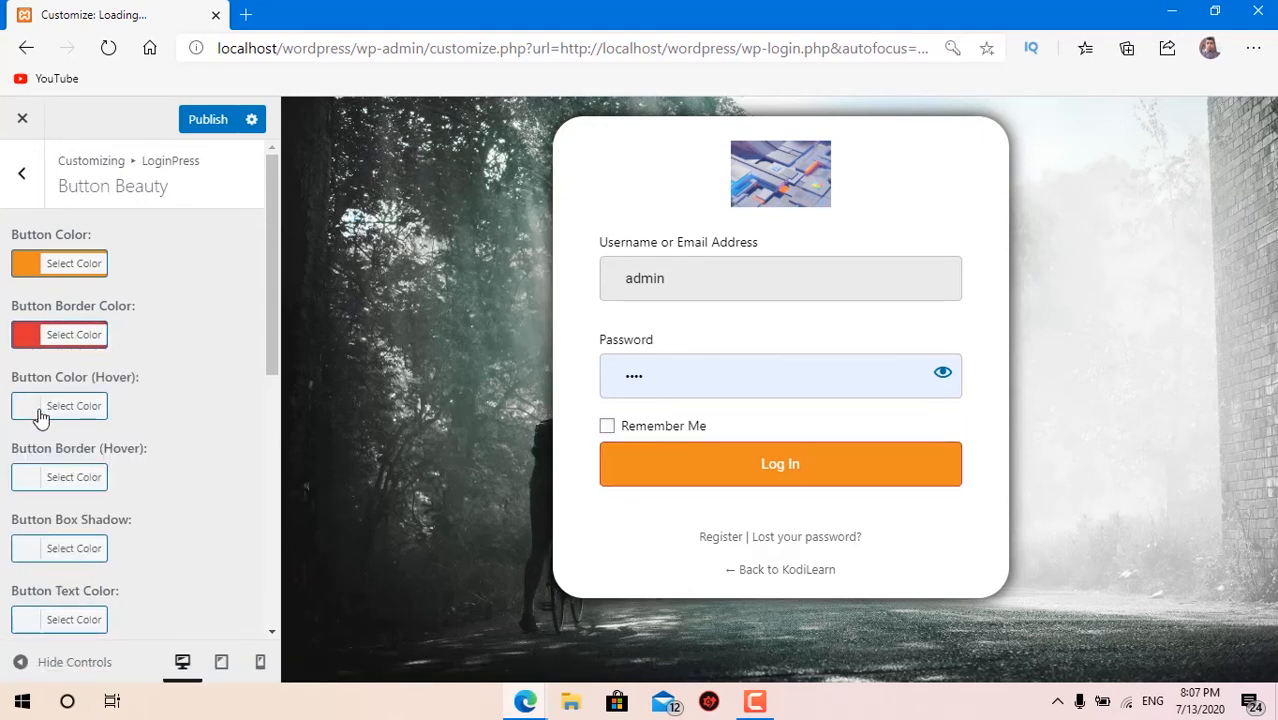
# Step: Set the login button's hover color to the red swatch
pyautogui.scroll(-1, 45, 380)
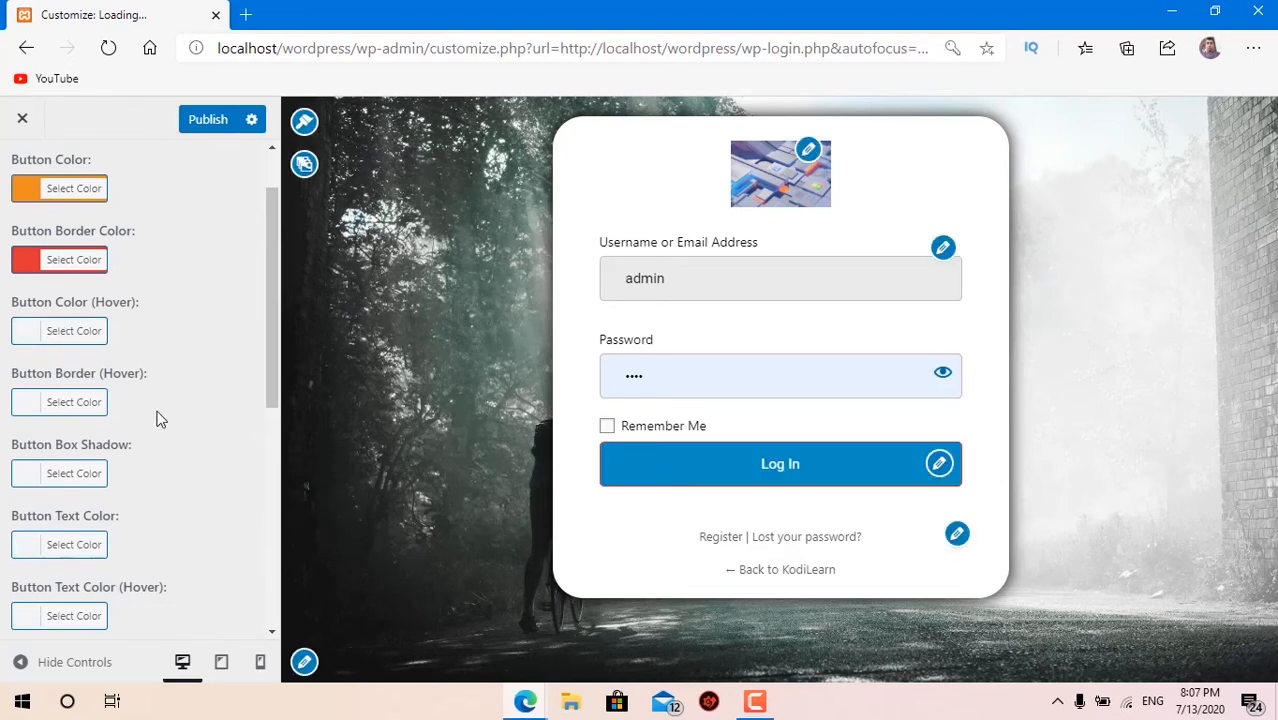
pyautogui.scroll(1, 86, 411)
pyautogui.click(64, 404)
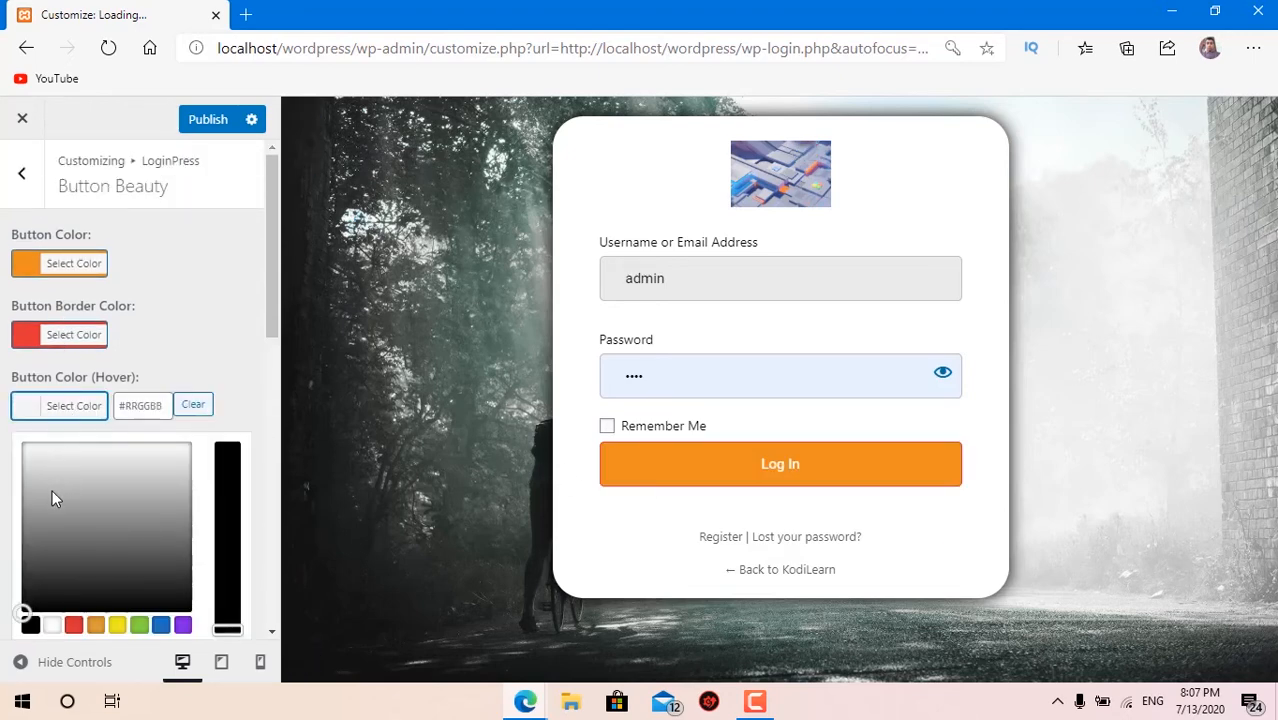
pyautogui.click(52, 494)
pyautogui.click(73, 628)
pyautogui.click(245, 354)
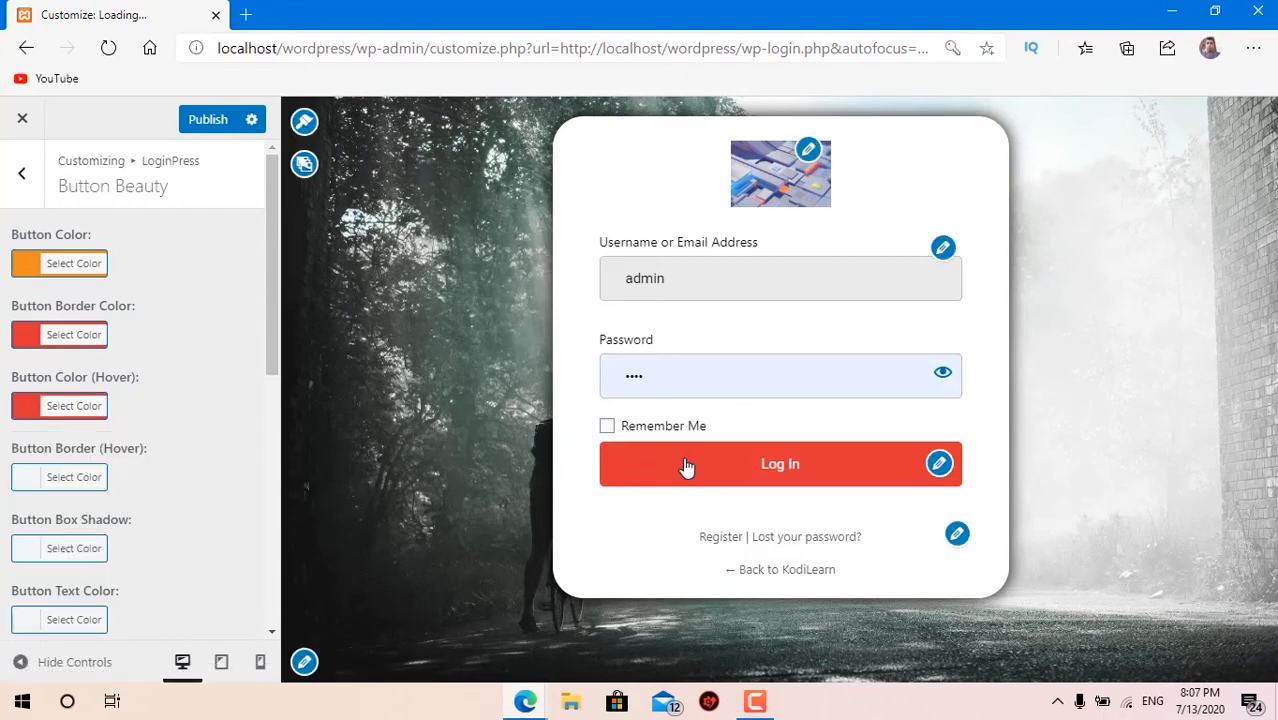
# Step: Try white and blue for the button's hover border color, and set it to orange
pyautogui.scroll(-1, 51, 491)
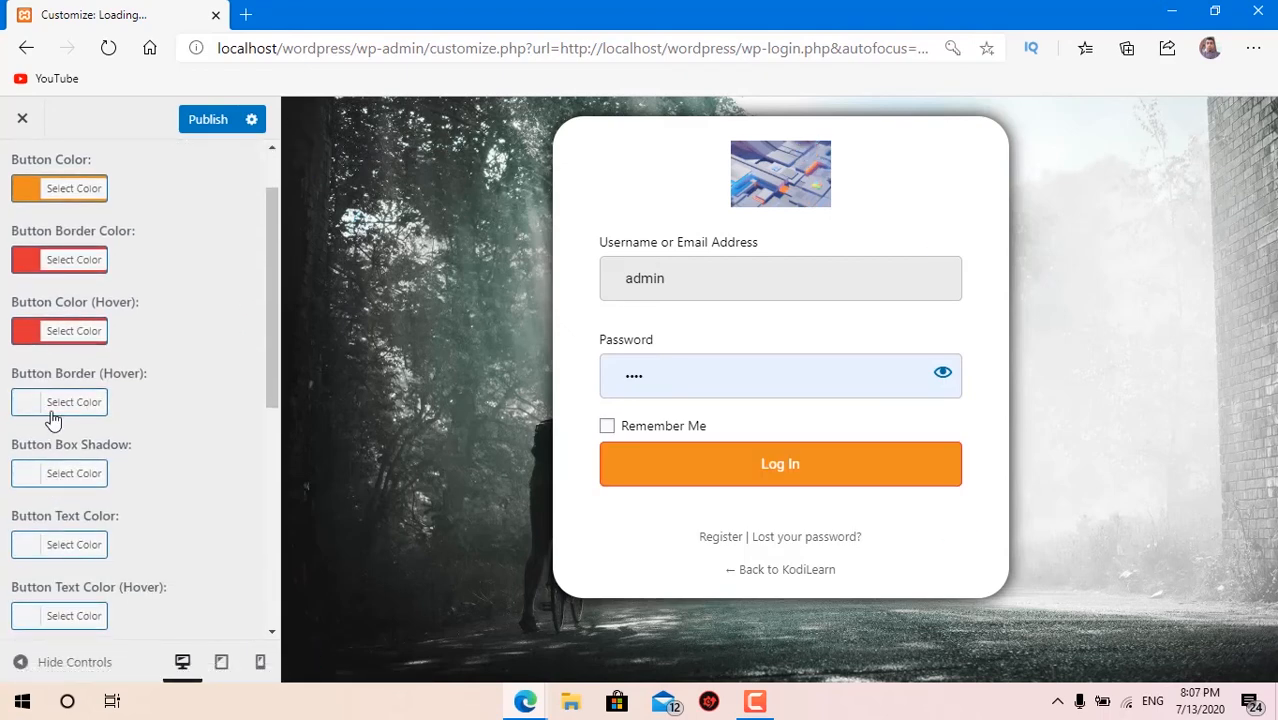
pyautogui.click(67, 404)
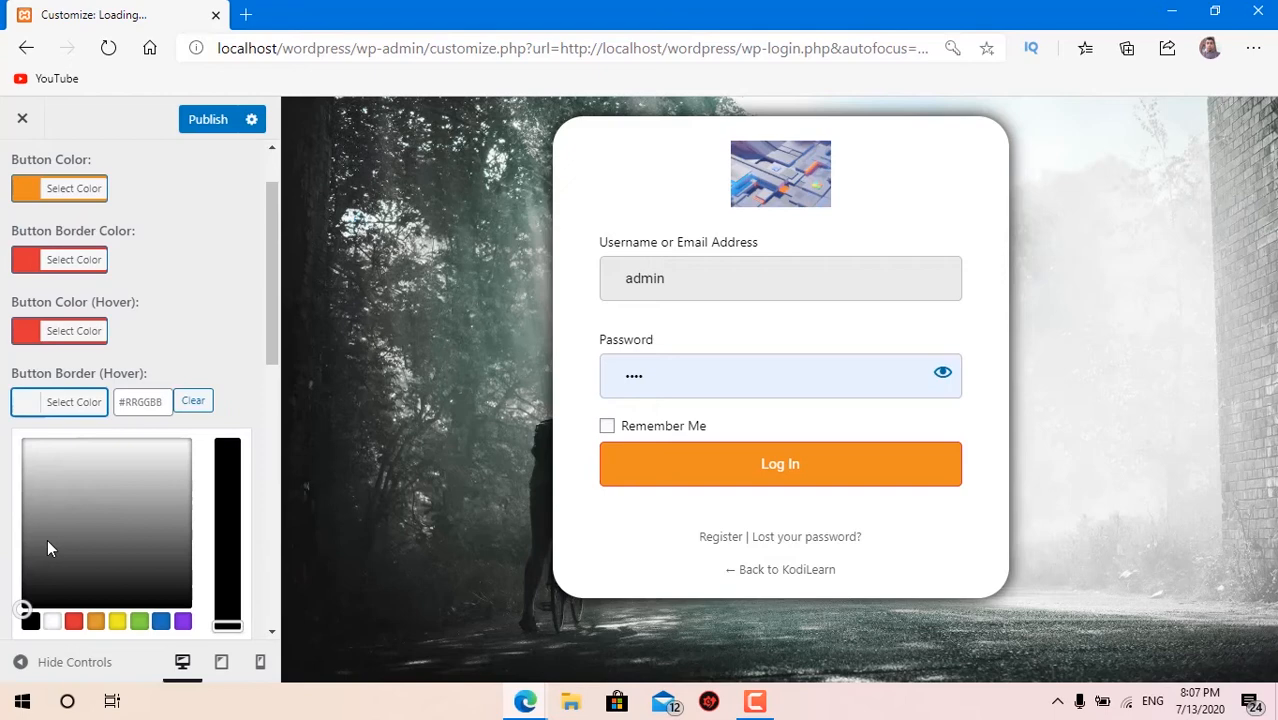
pyautogui.click(52, 622)
pyautogui.click(161, 622)
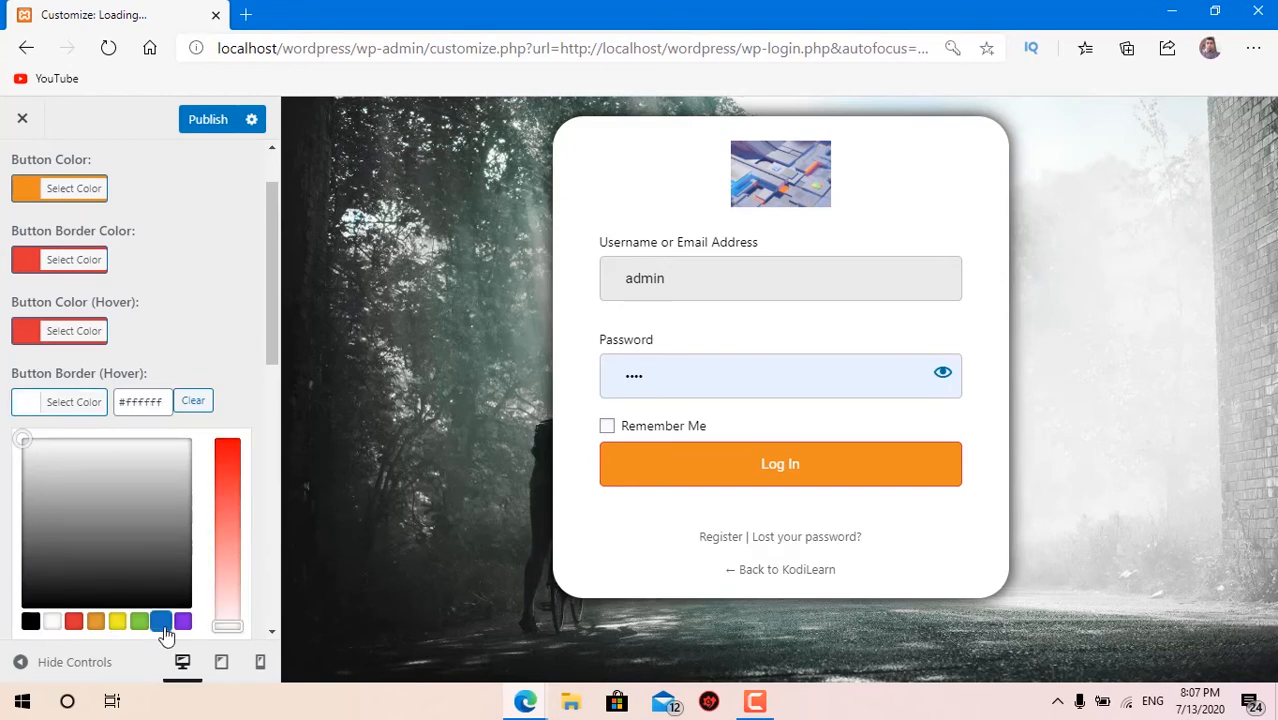
pyautogui.click(224, 346)
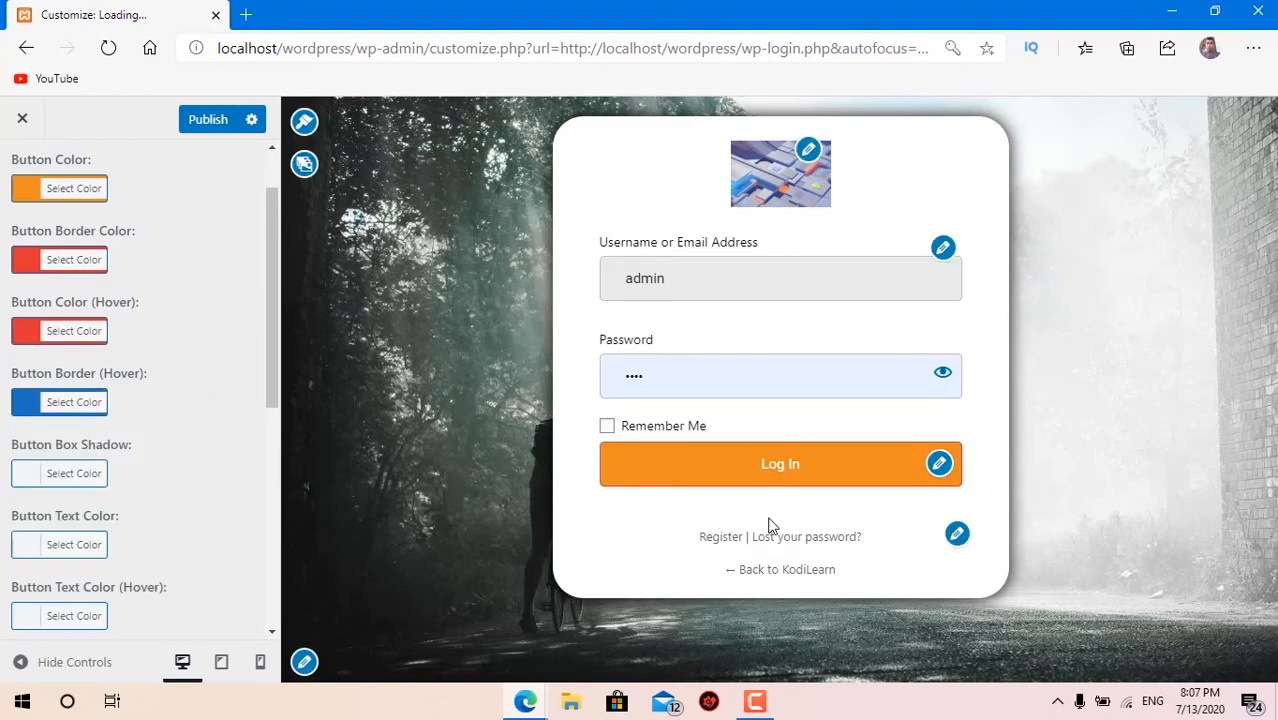
pyautogui.click(38, 404)
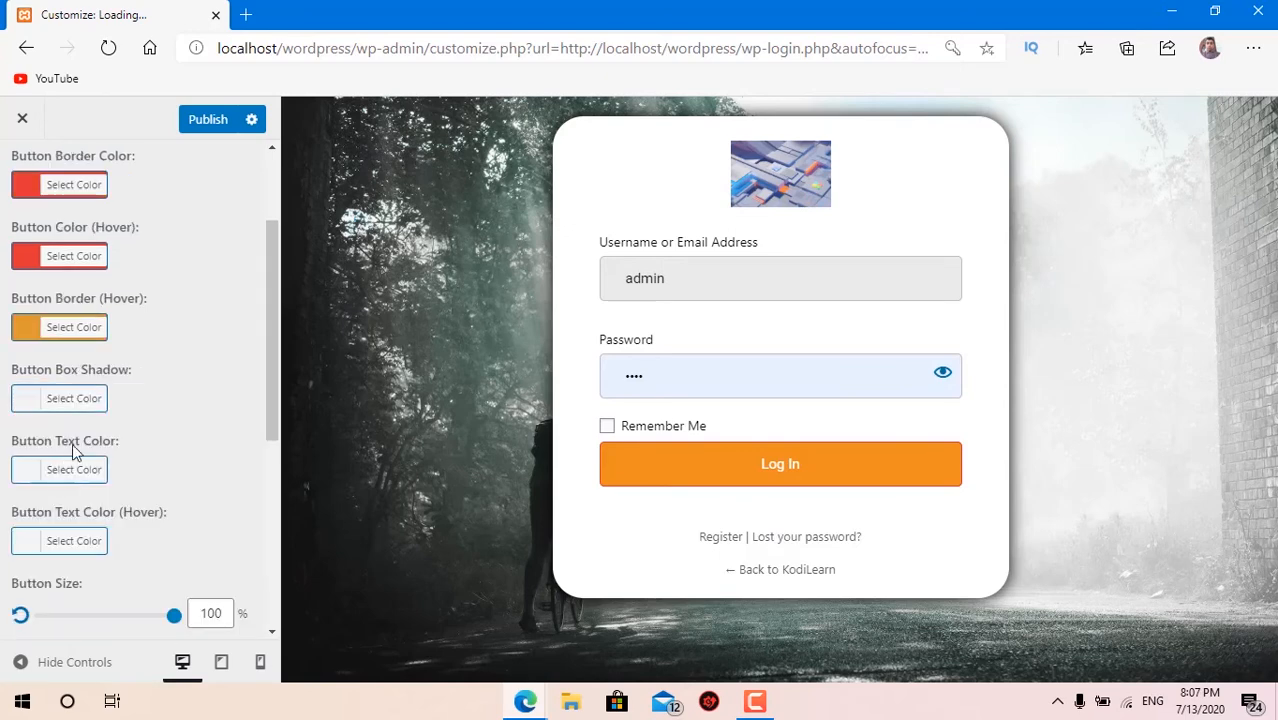
# Step: Set the button box shadow color to black
pyautogui.click(80, 400)
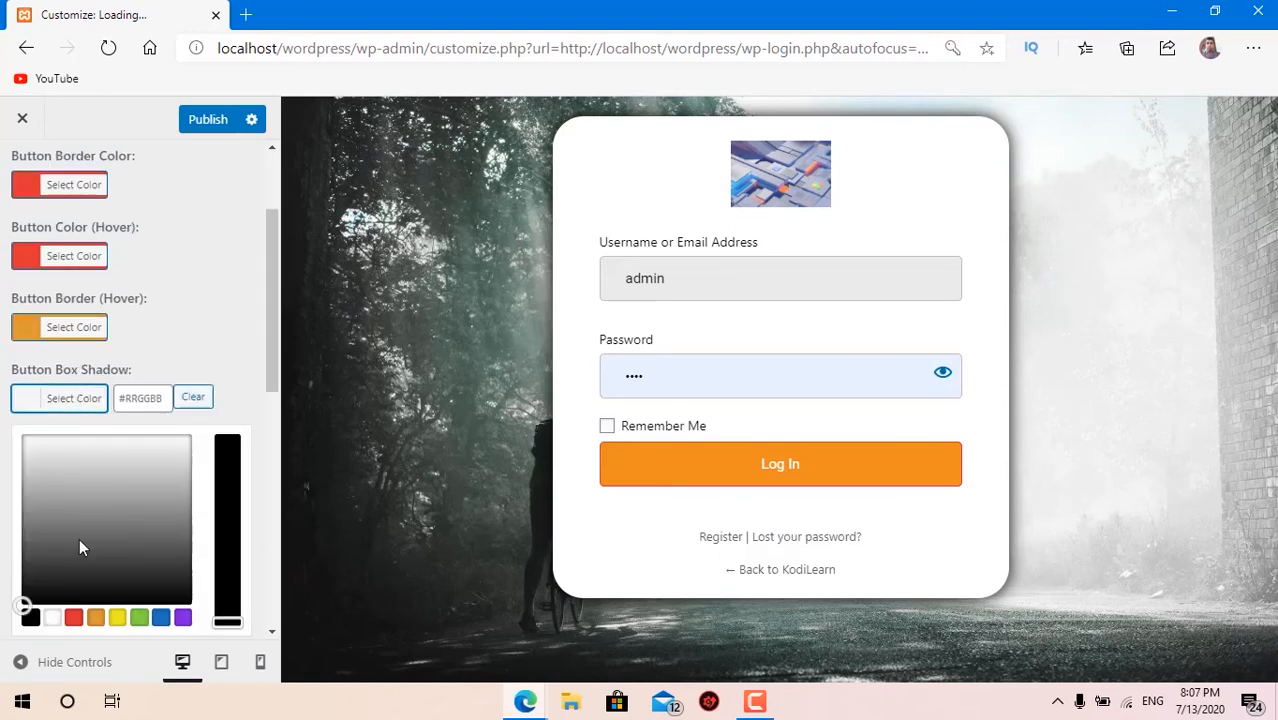
pyautogui.scroll(-2, 80, 543)
pyautogui.moveTo(94, 337); pyautogui.dragTo(85, 478)
pyautogui.click(3, 402)
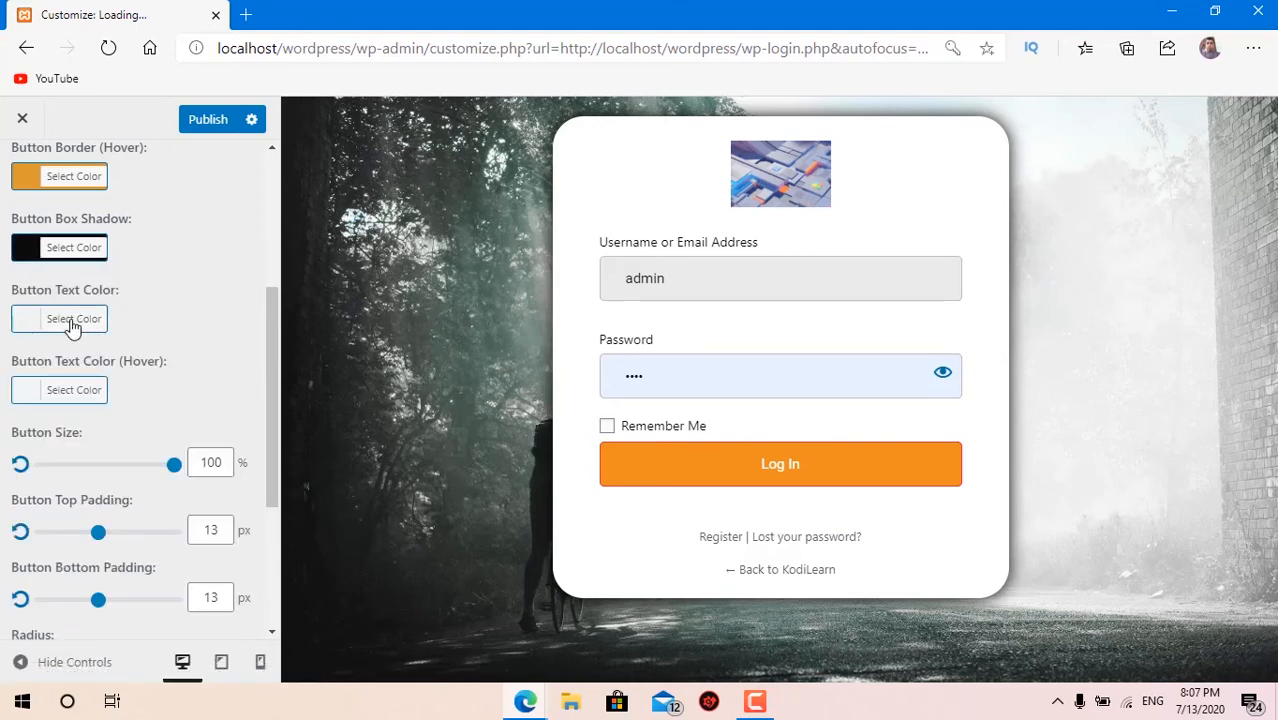
# Step: Try red for the button text color, set it to white #ffffff, and look at the hover text color options
pyautogui.click(72, 320)
pyautogui.click(52, 539)
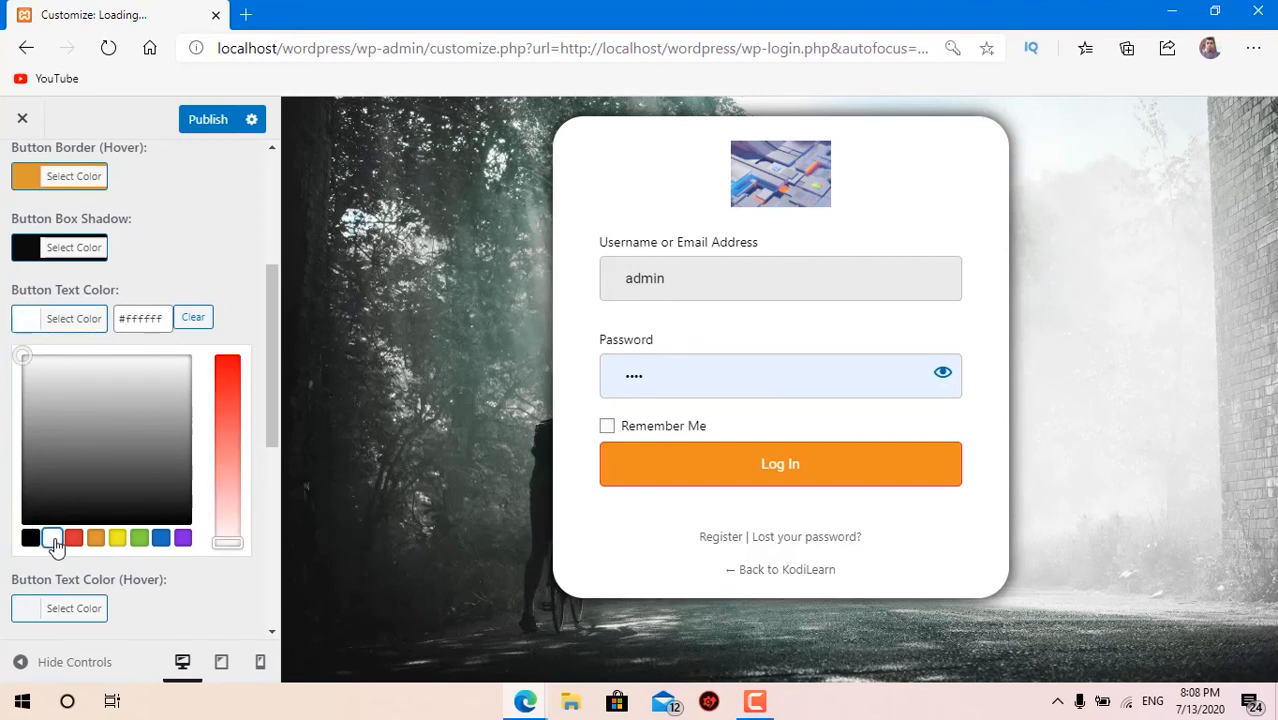
pyautogui.click(75, 539)
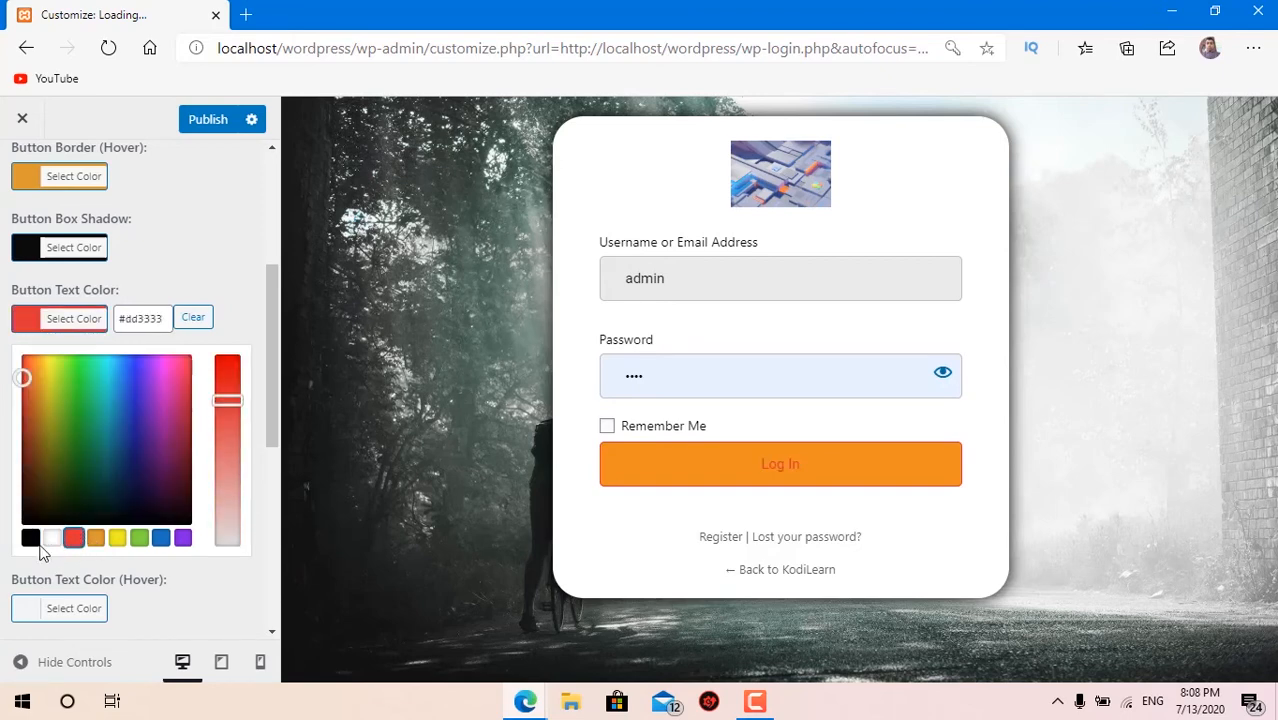
pyautogui.click(52, 539)
pyautogui.click(6, 514)
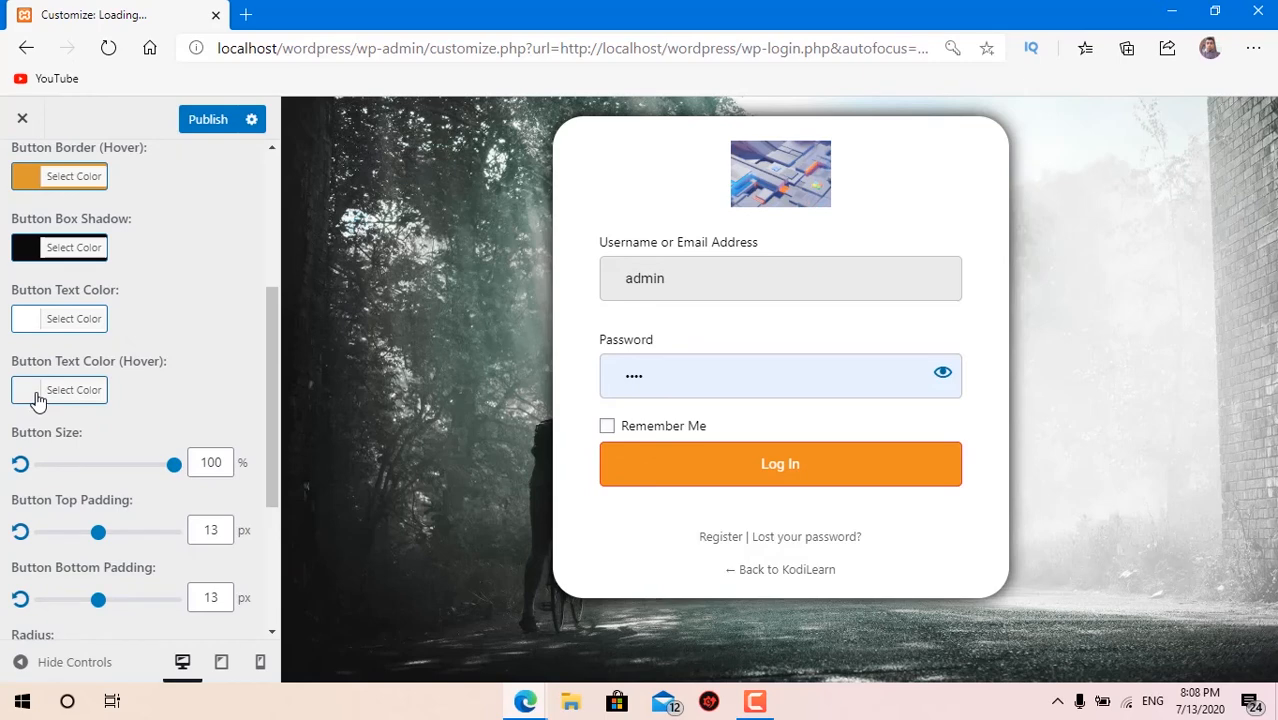
pyautogui.click(37, 400)
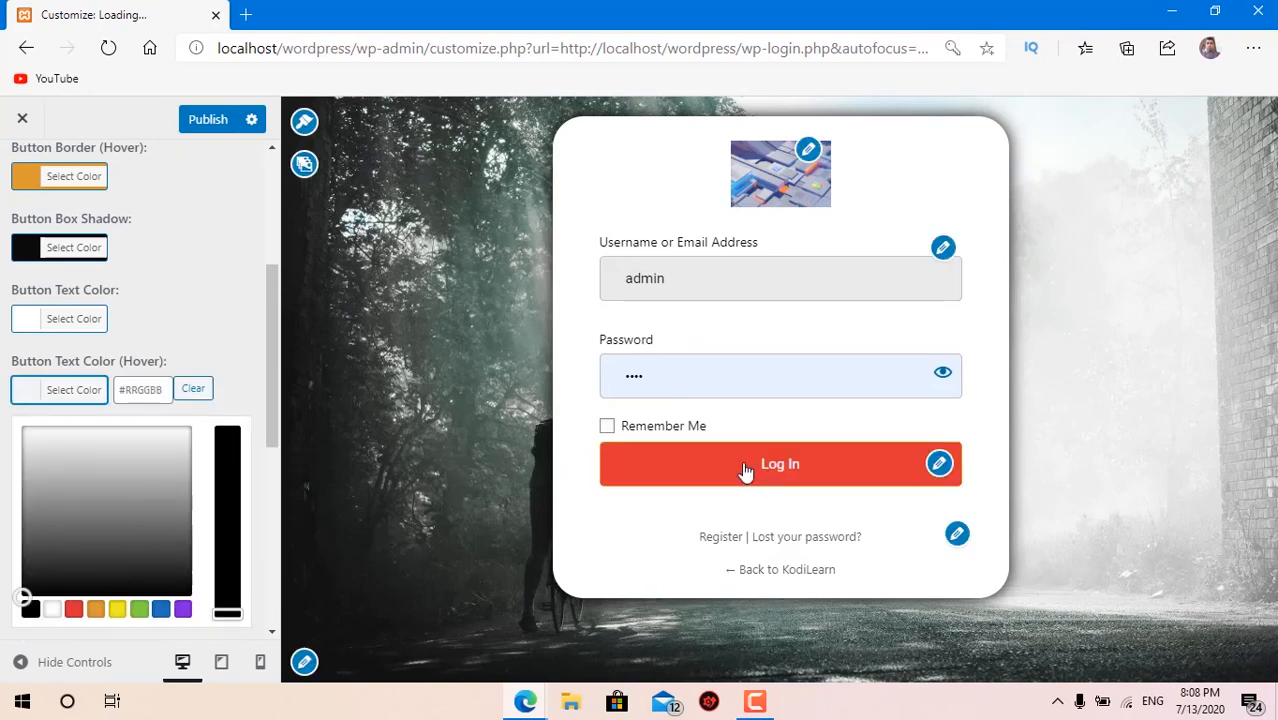
pyautogui.click(197, 271)
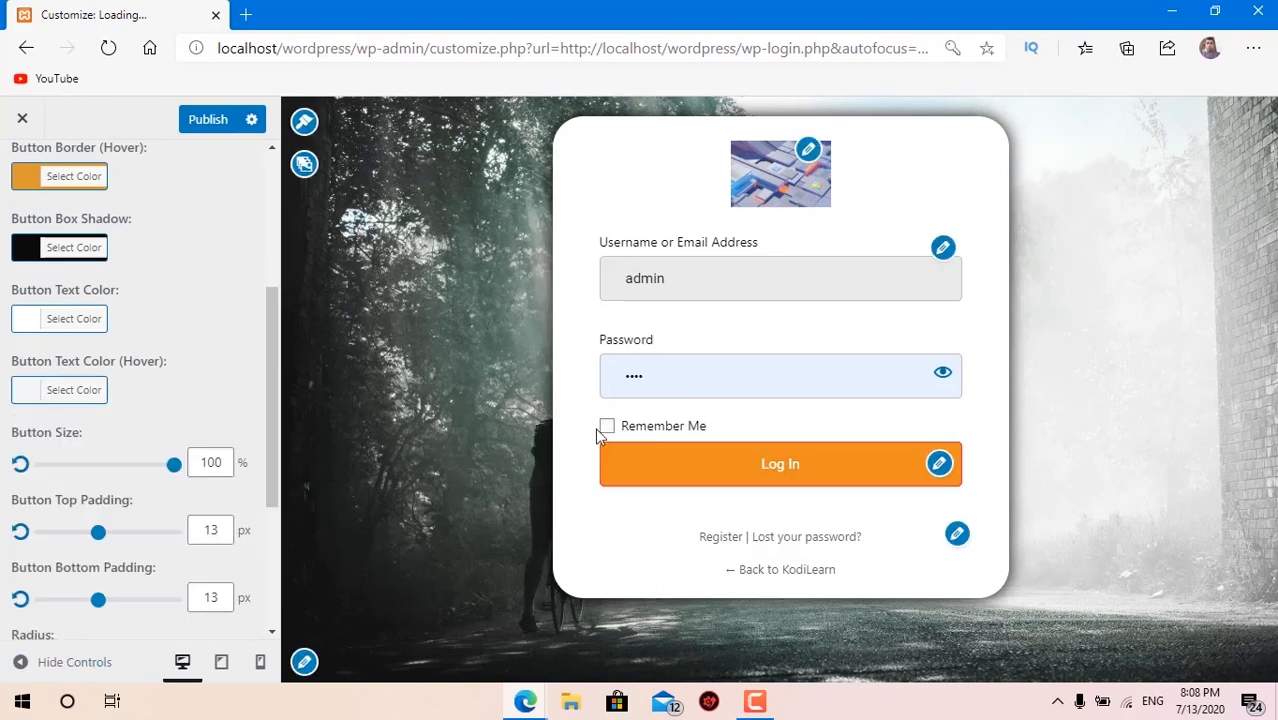
# Step: Try other button size, top padding and bottom padding values, and reset both paddings to their defaults
pyautogui.scroll(-1, 170, 495)
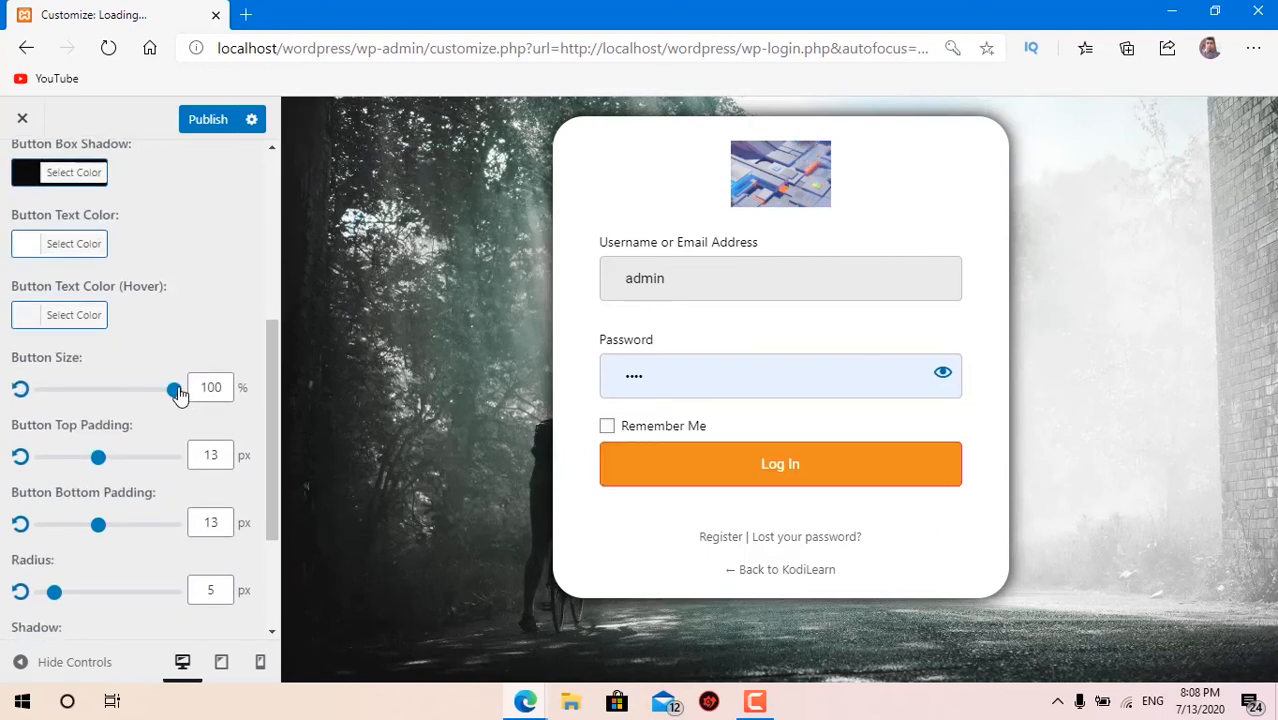
pyautogui.moveTo(170, 395); pyautogui.dragTo(245, 408)
pyautogui.moveTo(97, 463); pyautogui.dragTo(117, 538)
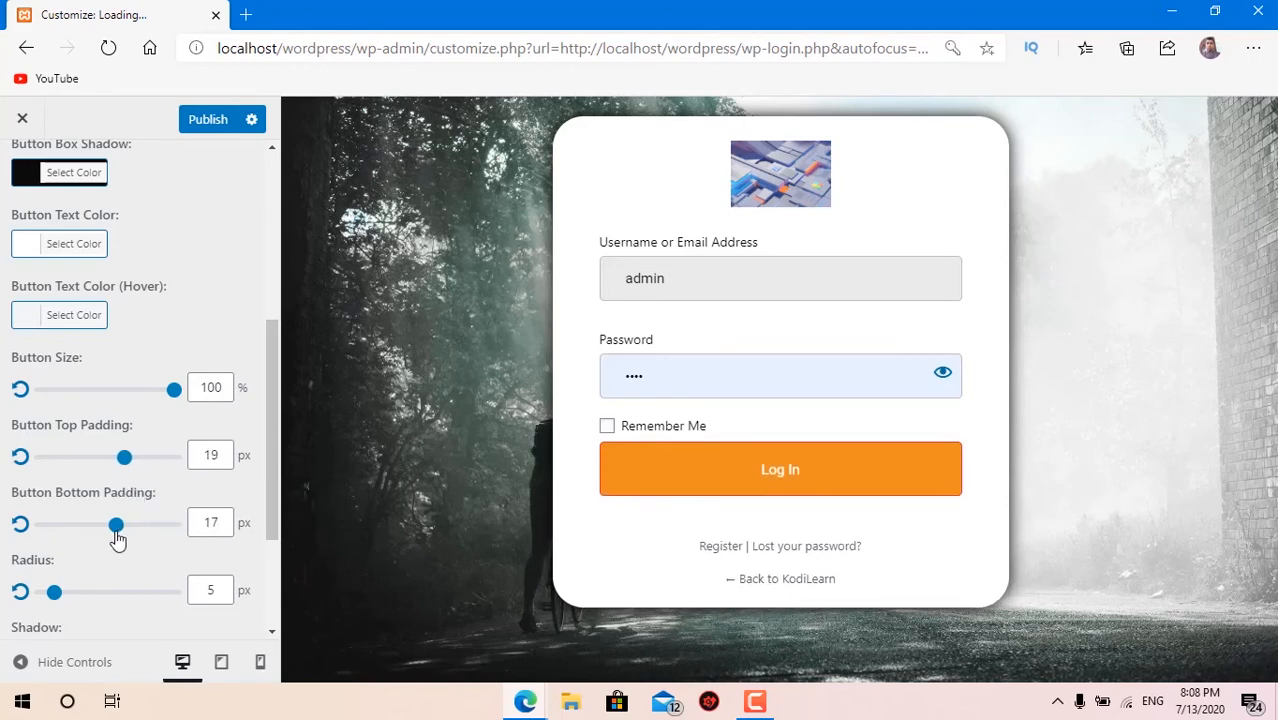
pyautogui.click(19, 522)
pyautogui.click(20, 458)
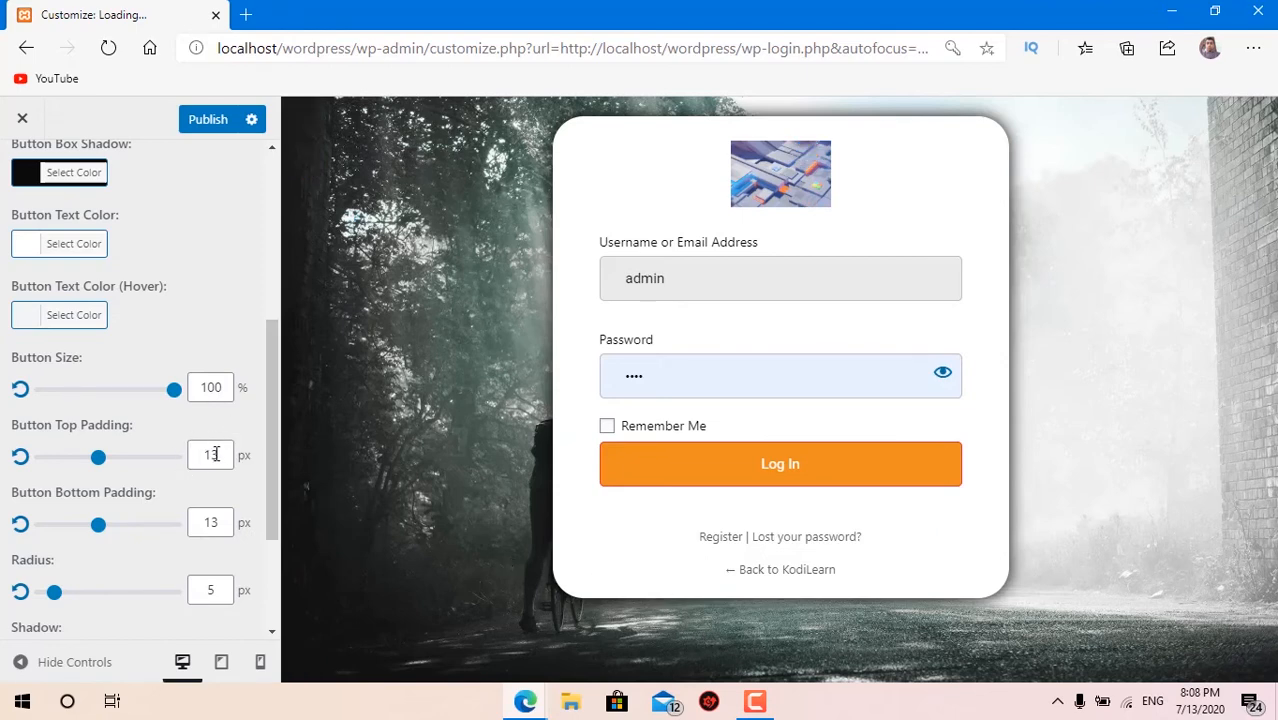
# Step: Try 20 px for the button's top and bottom padding, and set both to 18 px
pyautogui.moveTo(224, 456); pyautogui.dragTo(190, 456)
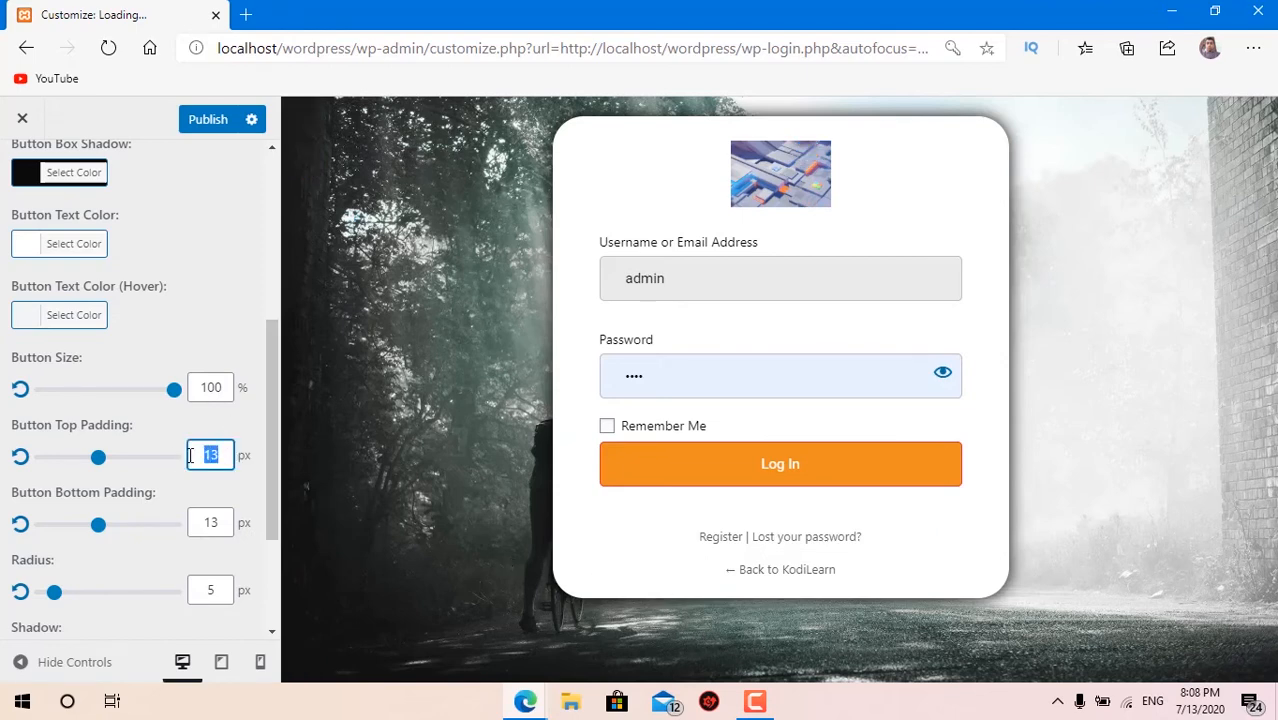
pyautogui.write('15')
pyautogui.press('BackSpace')
pyautogui.press('BackSpace')
pyautogui.write('30')
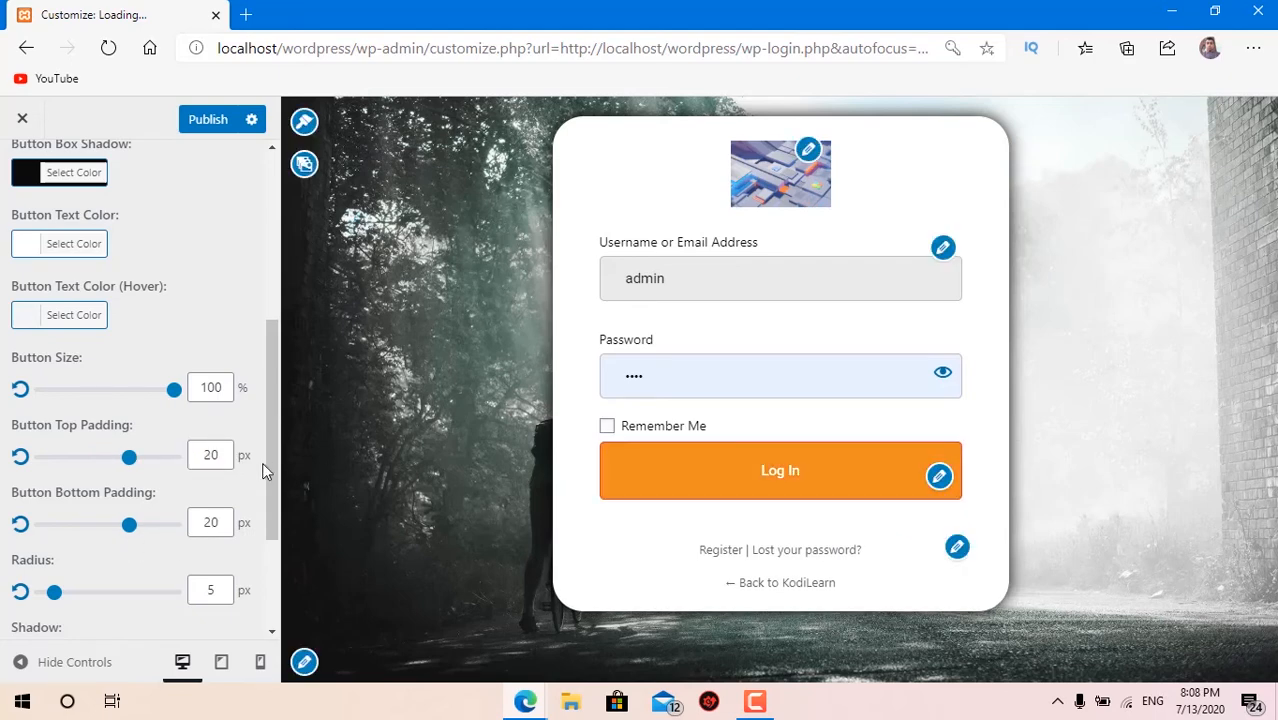
pyautogui.moveTo(137, 463); pyautogui.dragTo(123, 466)
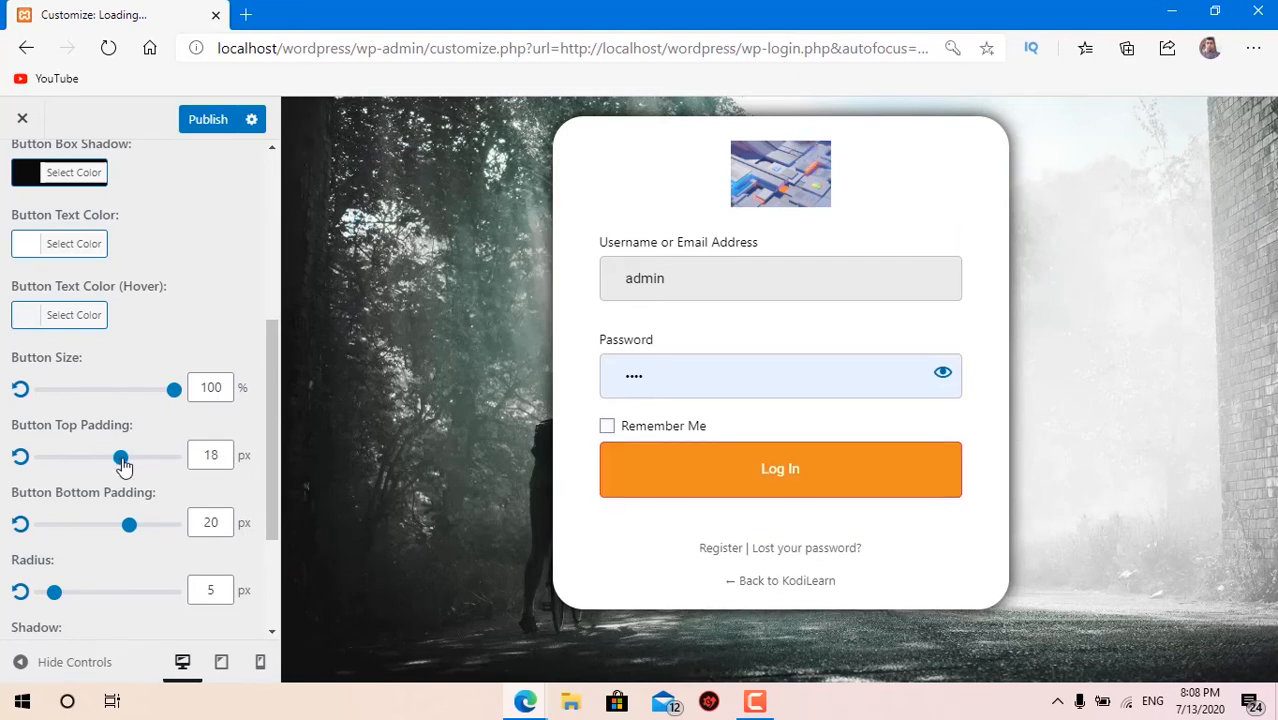
pyautogui.moveTo(126, 538); pyautogui.dragTo(121, 535)
# Step: Try a 10 px button shadow at 100% opacity, set the shadow opacity to 55%, and fine-tune the shadow size
pyautogui.scroll(-2, 133, 555)
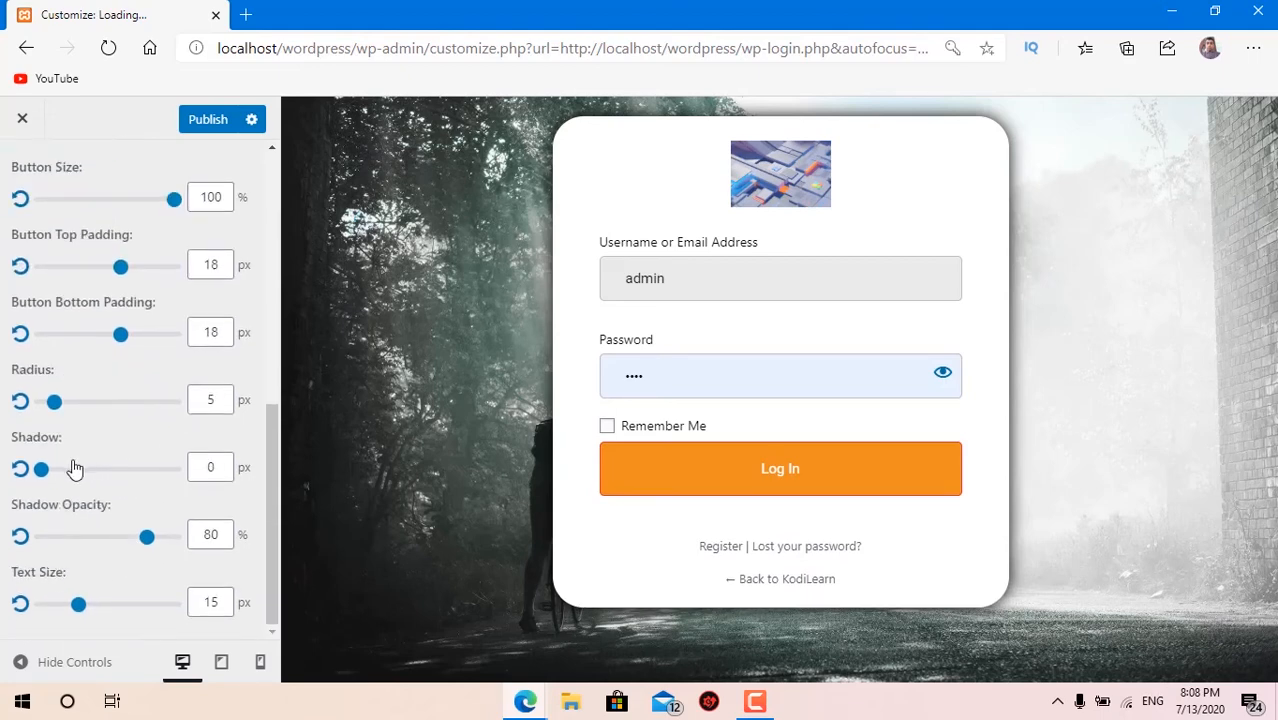
pyautogui.moveTo(43, 481); pyautogui.dragTo(77, 497)
pyautogui.moveTo(158, 541); pyautogui.dragTo(205, 531)
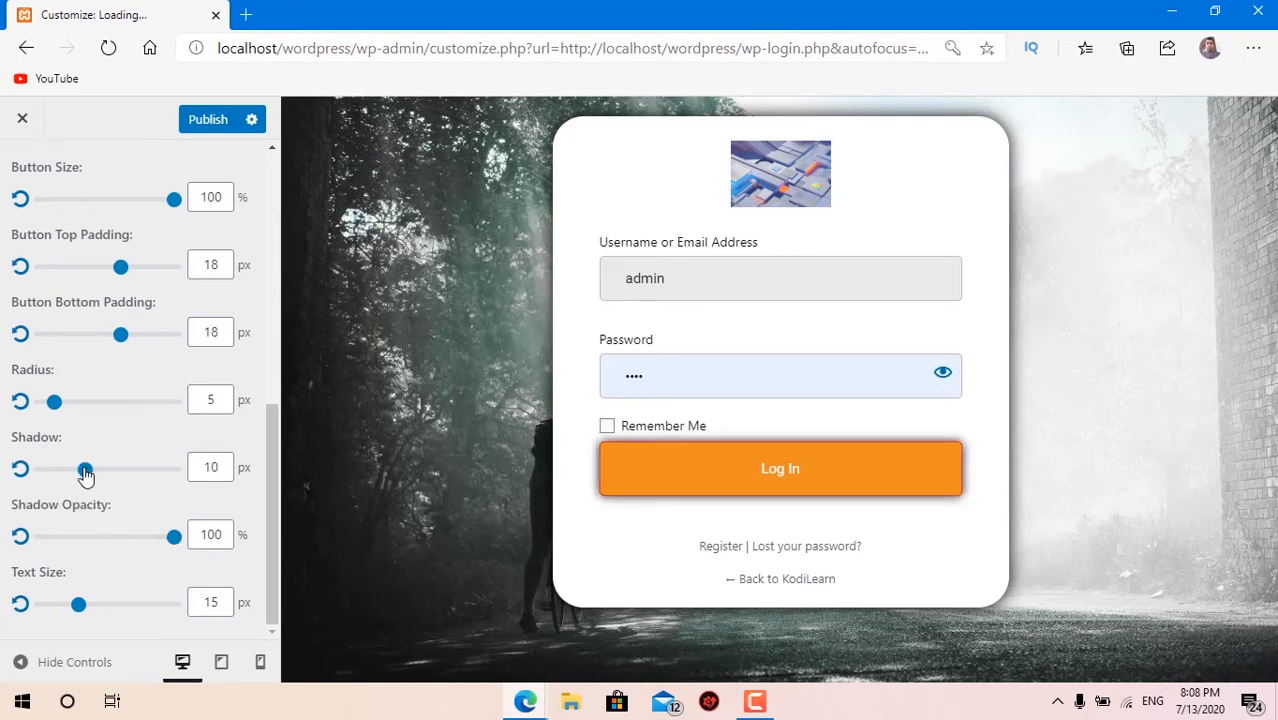
pyautogui.moveTo(85, 475); pyautogui.dragTo(117, 566)
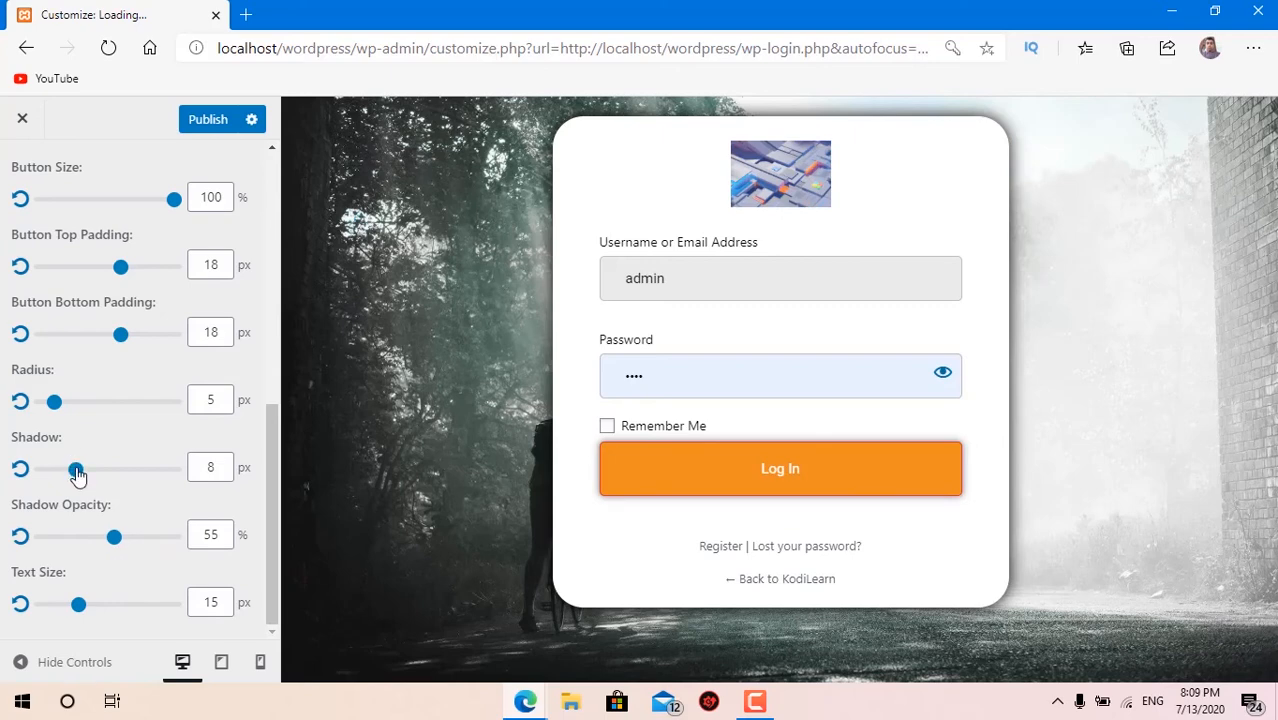
pyautogui.moveTo(77, 474)
pyautogui.mouseDown()
pyautogui.moveTo(108, 485)
pyautogui.moveTo(86, 491)
pyautogui.mouseUp()
pyautogui.scroll(10, 50, 330)
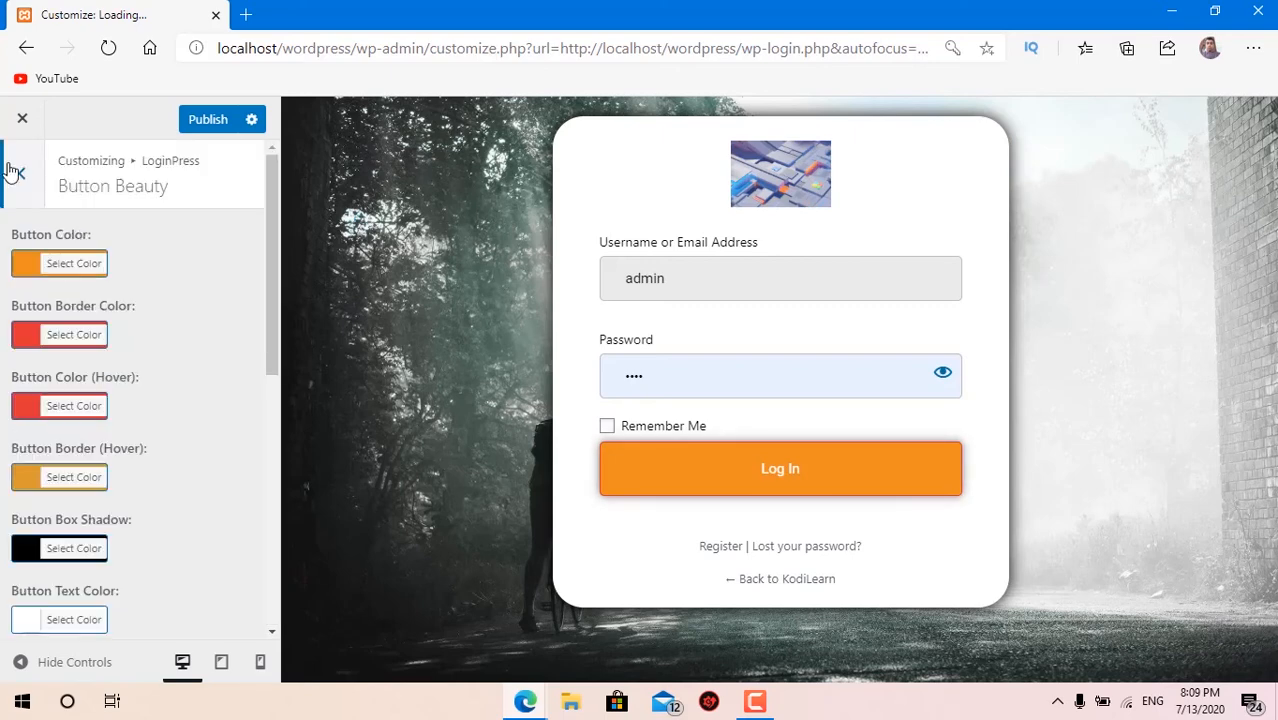
pyautogui.click(14, 172)
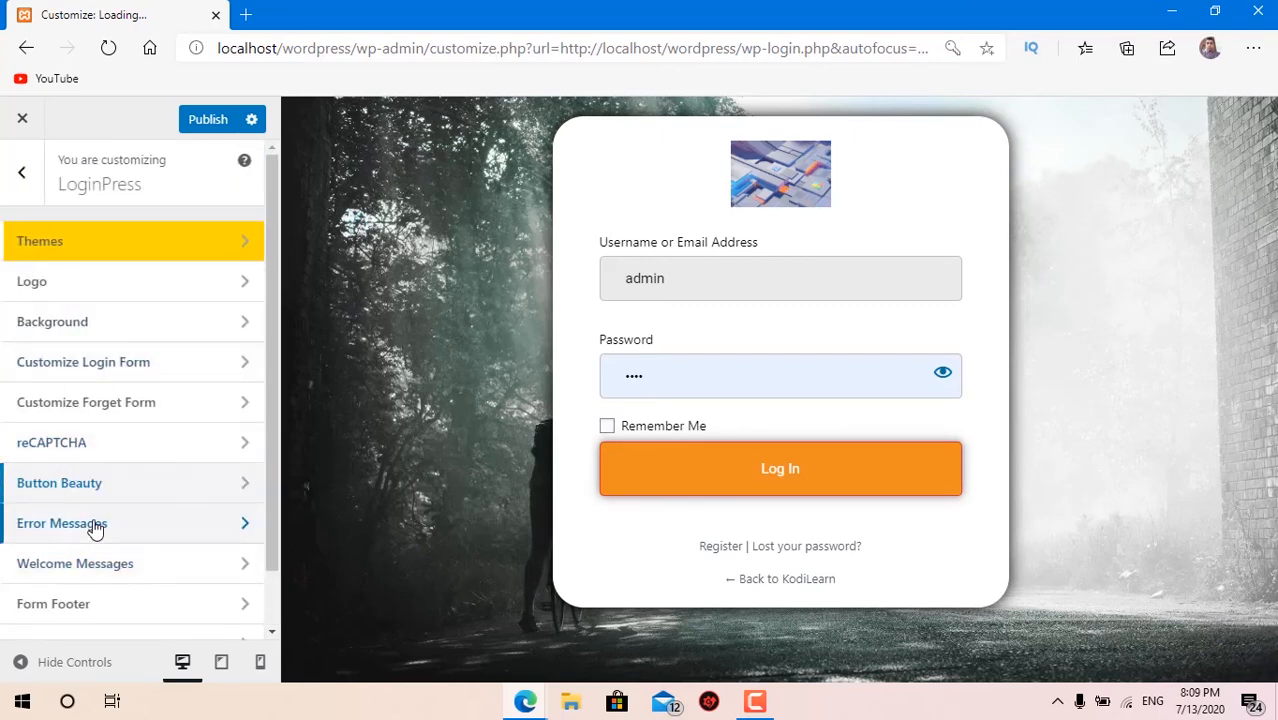
# Step: Examine the customizable texts in the Error Messages section, including the Empty Password Message
pyautogui.click(95, 528)
pyautogui.scroll(-5, 108, 415)
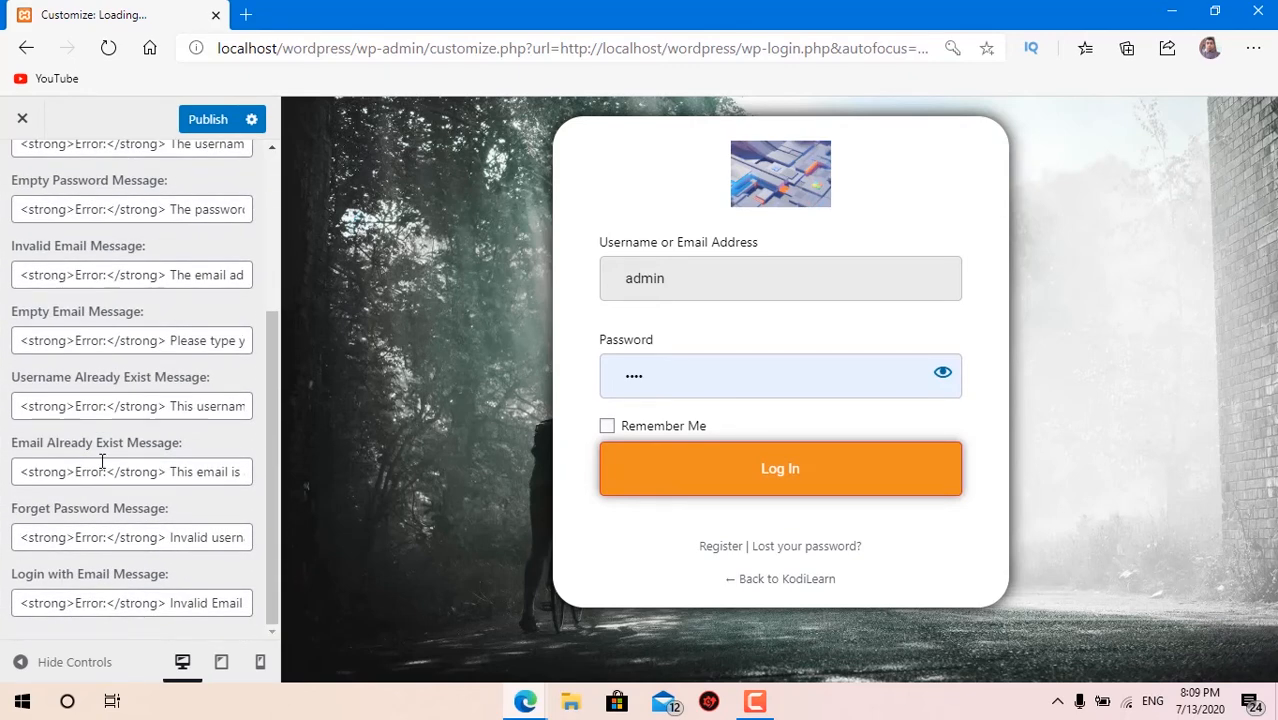
pyautogui.scroll(5, 101, 461)
pyautogui.click(14, 190)
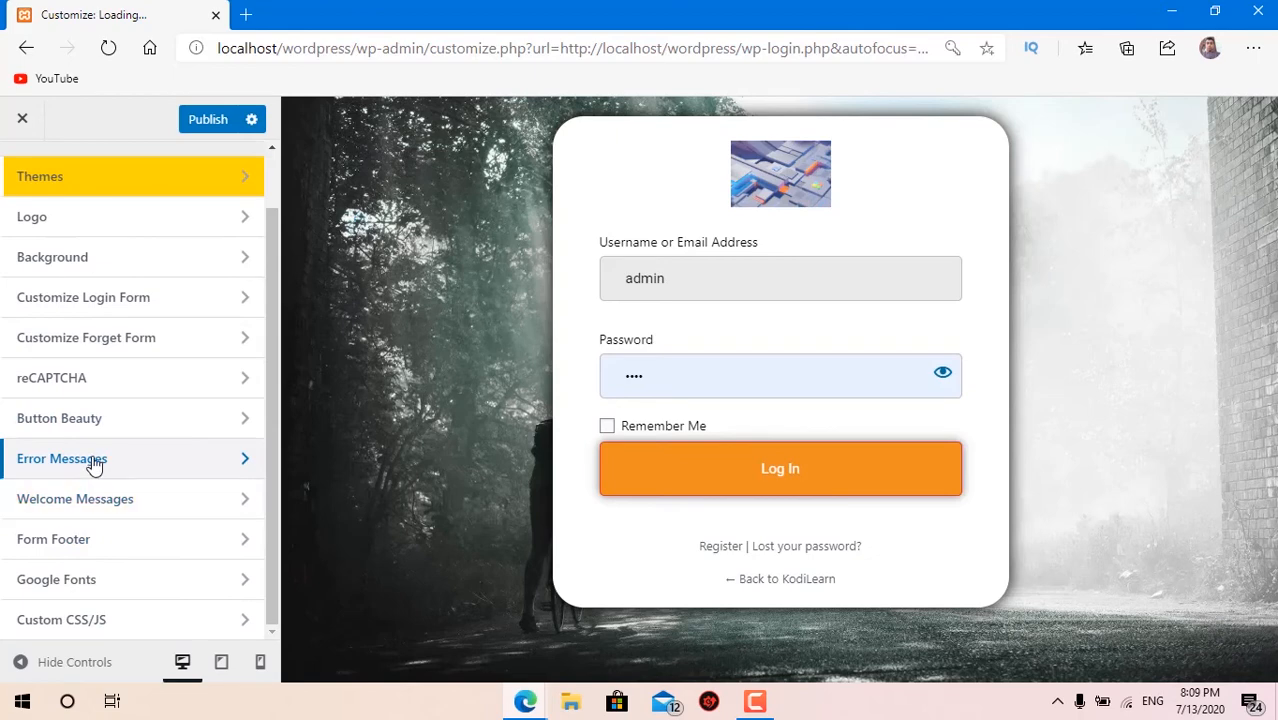
pyautogui.click(95, 460)
pyautogui.moveTo(20, 463)
pyautogui.mouseDown()
pyautogui.moveTo(250, 468)
pyautogui.moveTo(3, 459)
pyautogui.mouseUp()
pyautogui.click(102, 465)
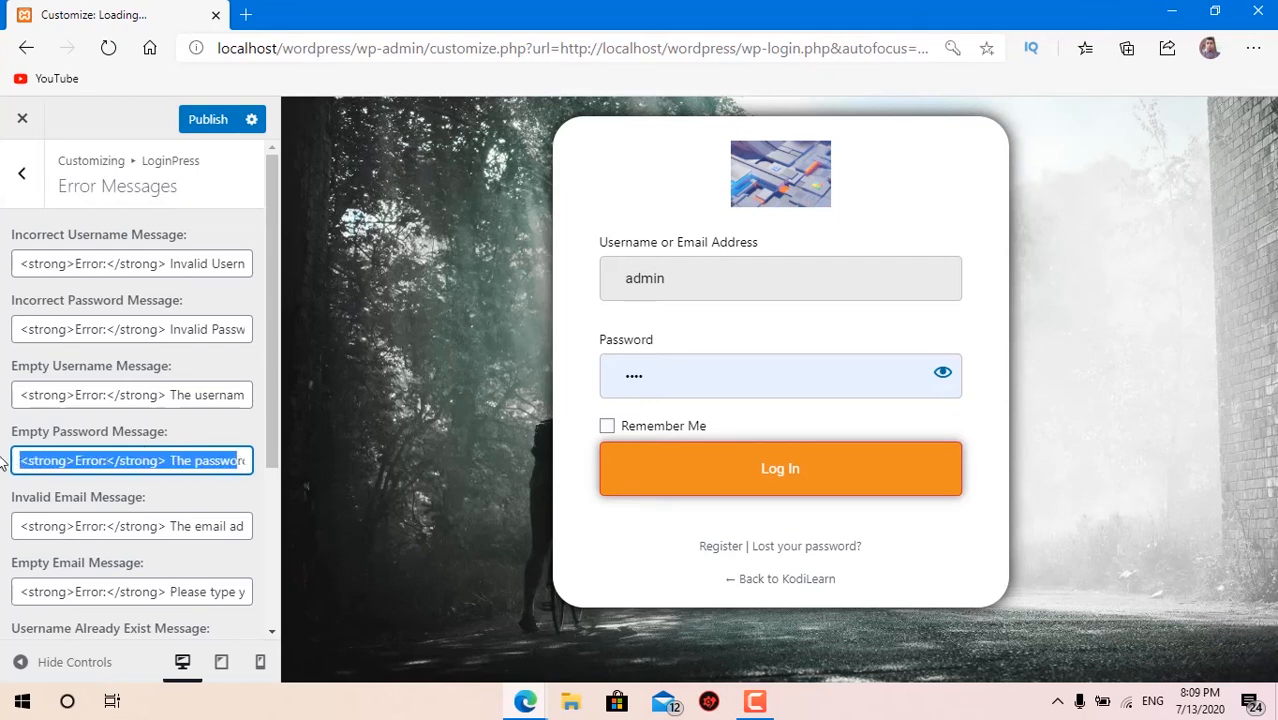
# Step: Review the remaining error message fields down to the Login with Email Message, and return to the LoginPress sections
pyautogui.click(78, 456)
pyautogui.scroll(-3, 28, 548)
pyautogui.scroll(3, 28, 548)
pyautogui.scroll(-3, 28, 554)
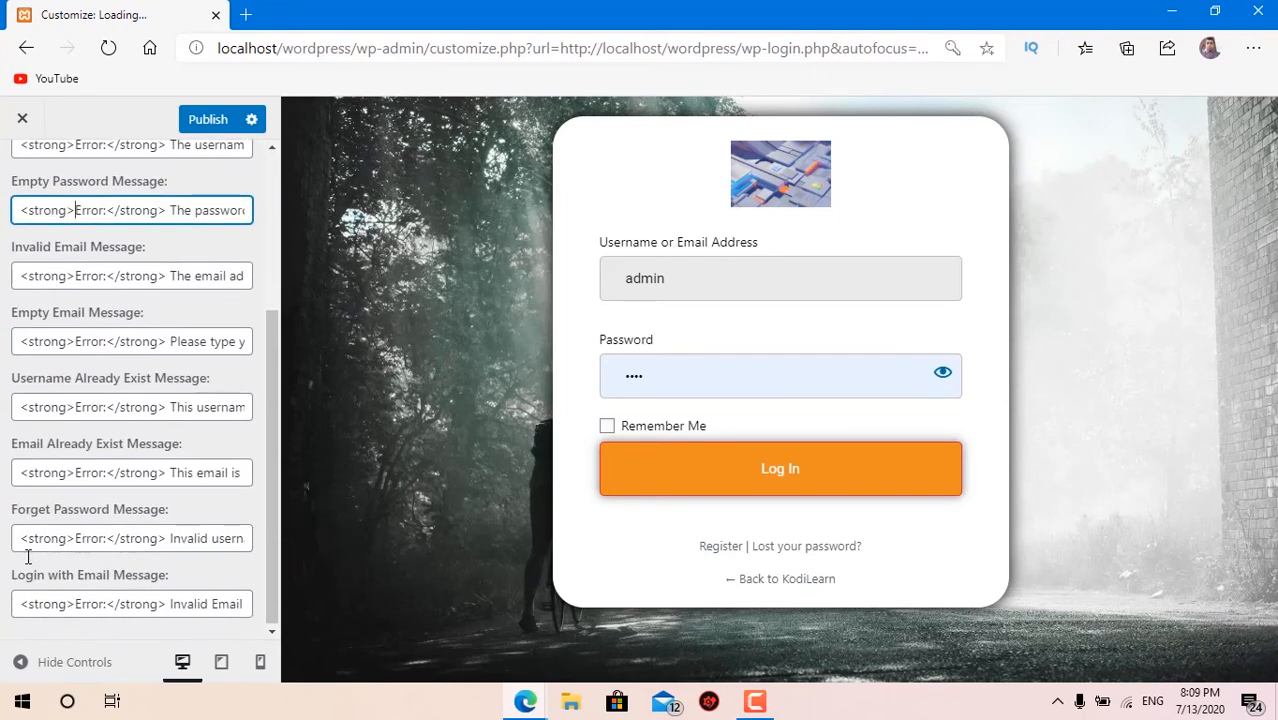
pyautogui.scroll(3, 28, 556)
pyautogui.click(21, 175)
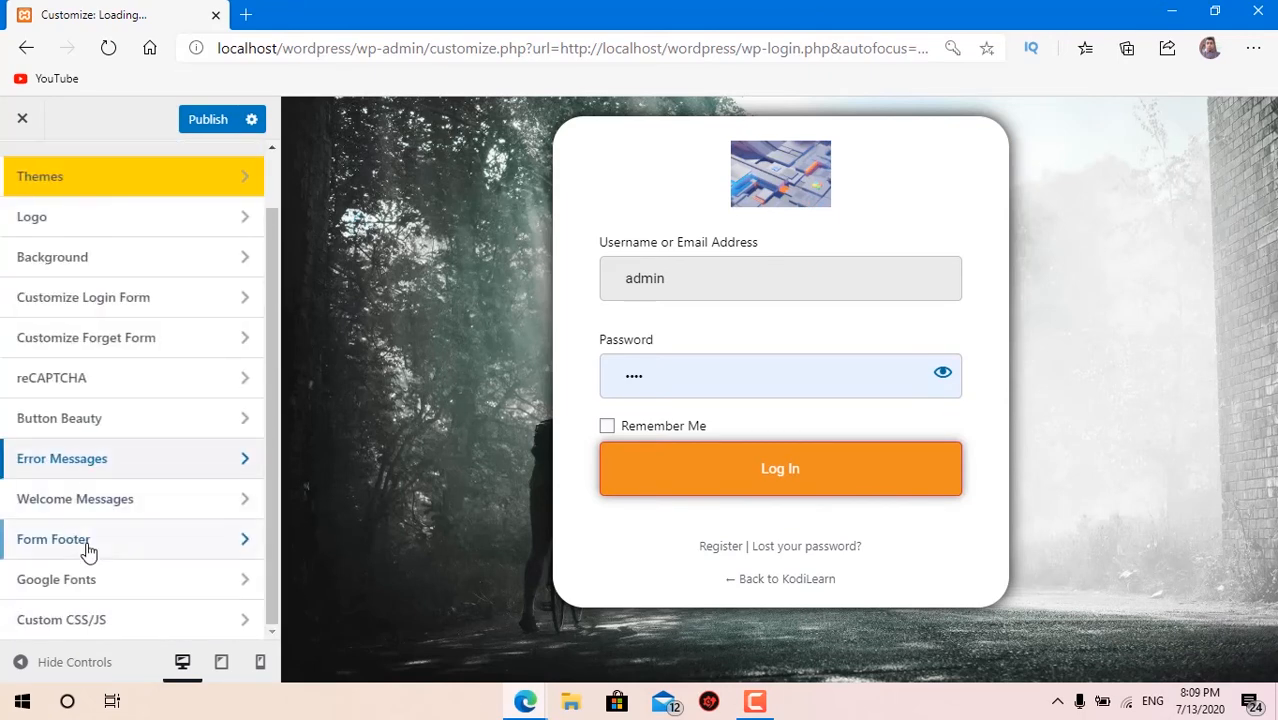
# Step: Examine the Welcome Messages fields for the lost password, login page, registration and logout messages
pyautogui.click(87, 505)
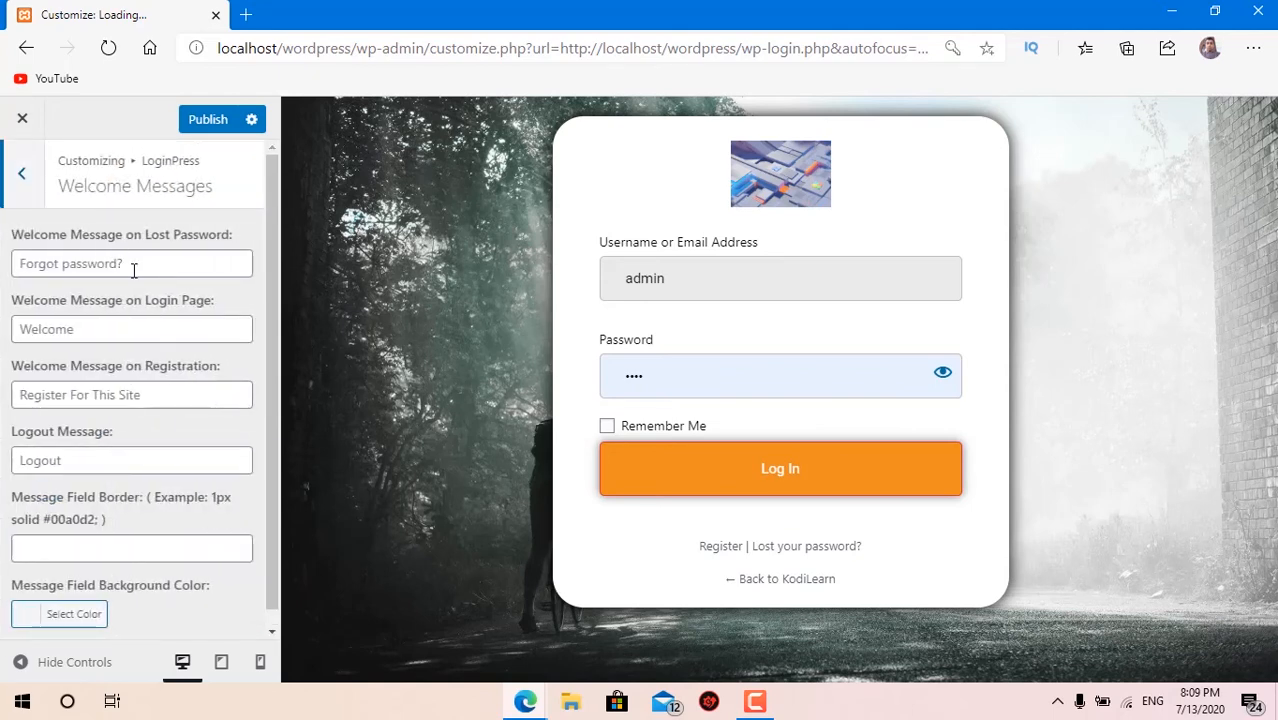
pyautogui.click(135, 268)
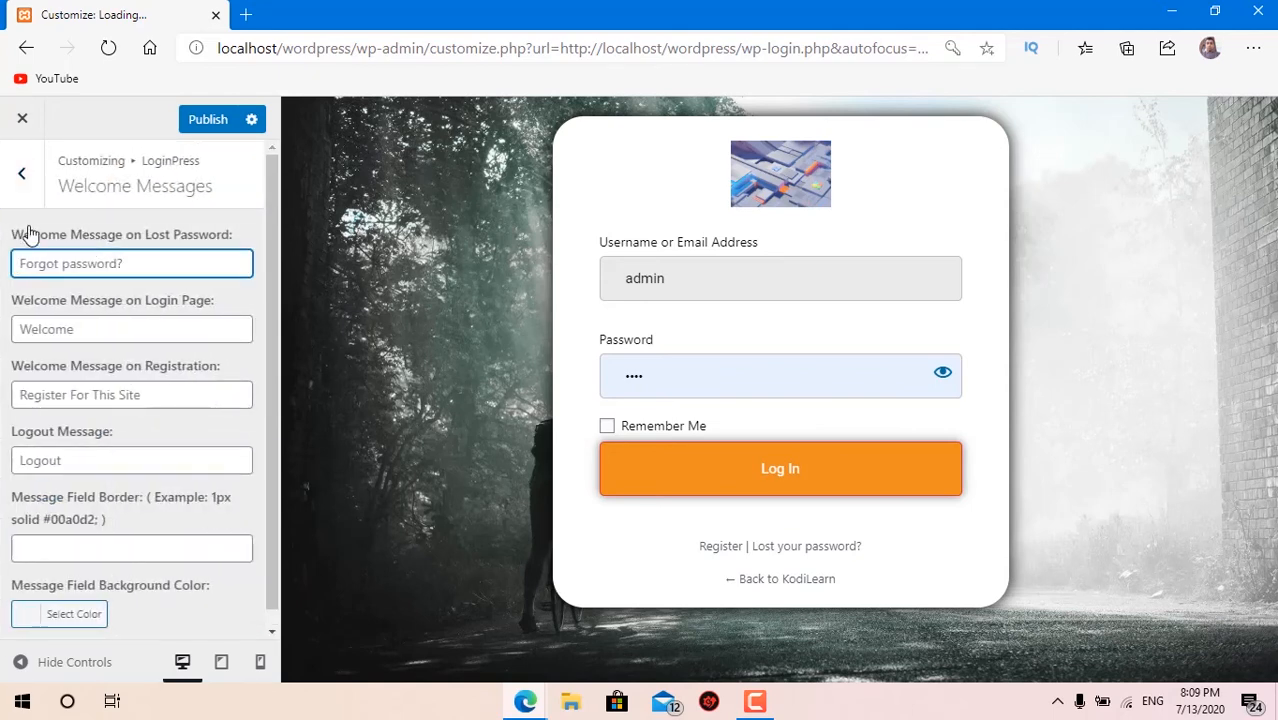
pyautogui.click(117, 330)
pyautogui.click(86, 398)
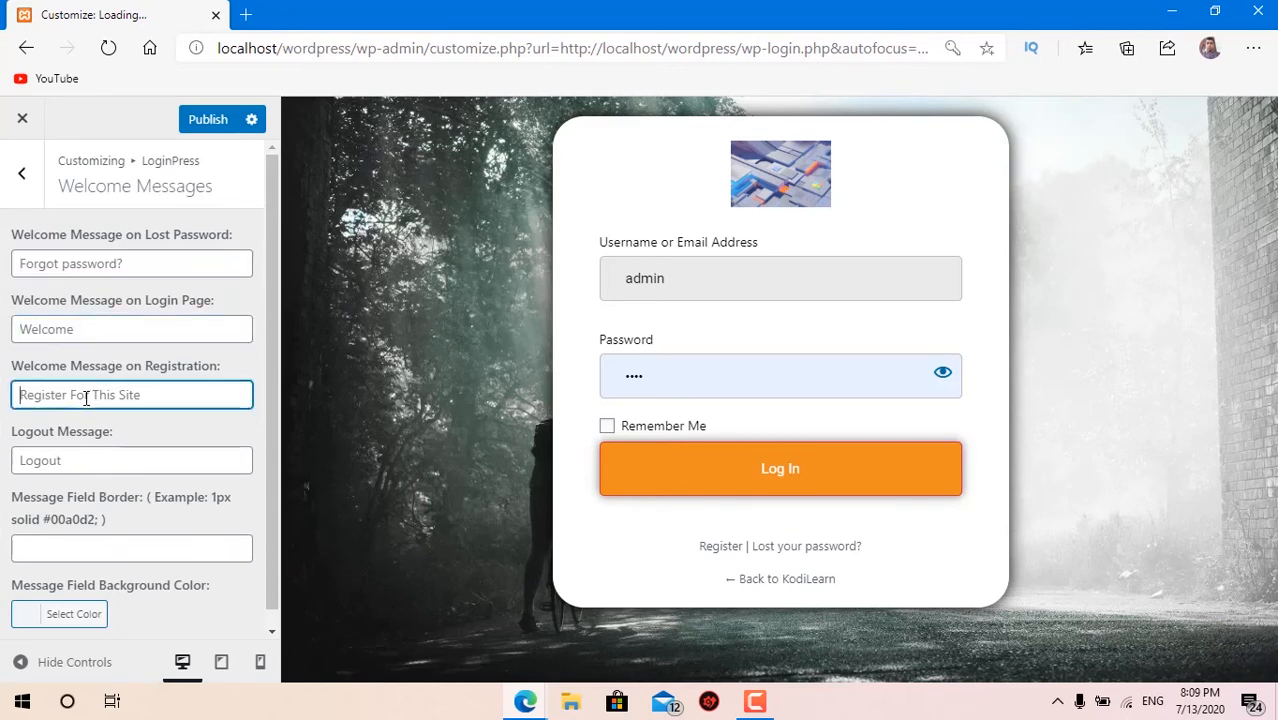
pyautogui.click(82, 455)
pyautogui.scroll(-1, 80, 449)
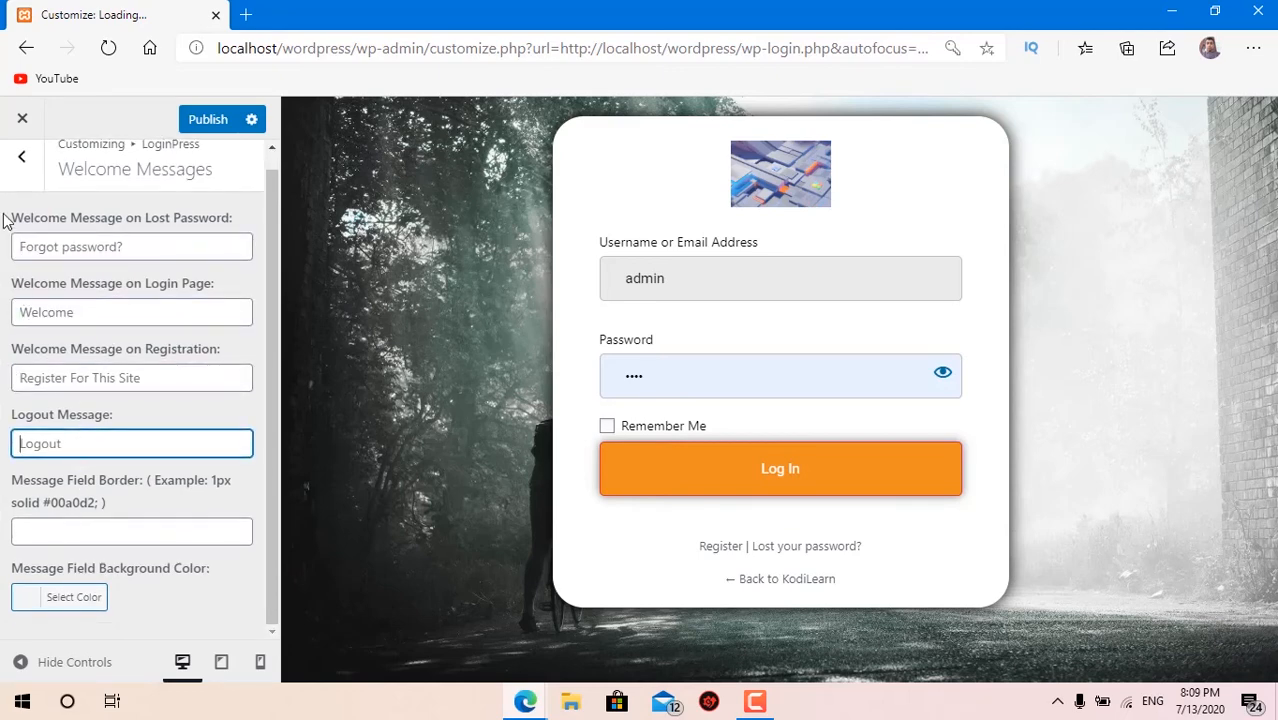
pyautogui.click(12, 180)
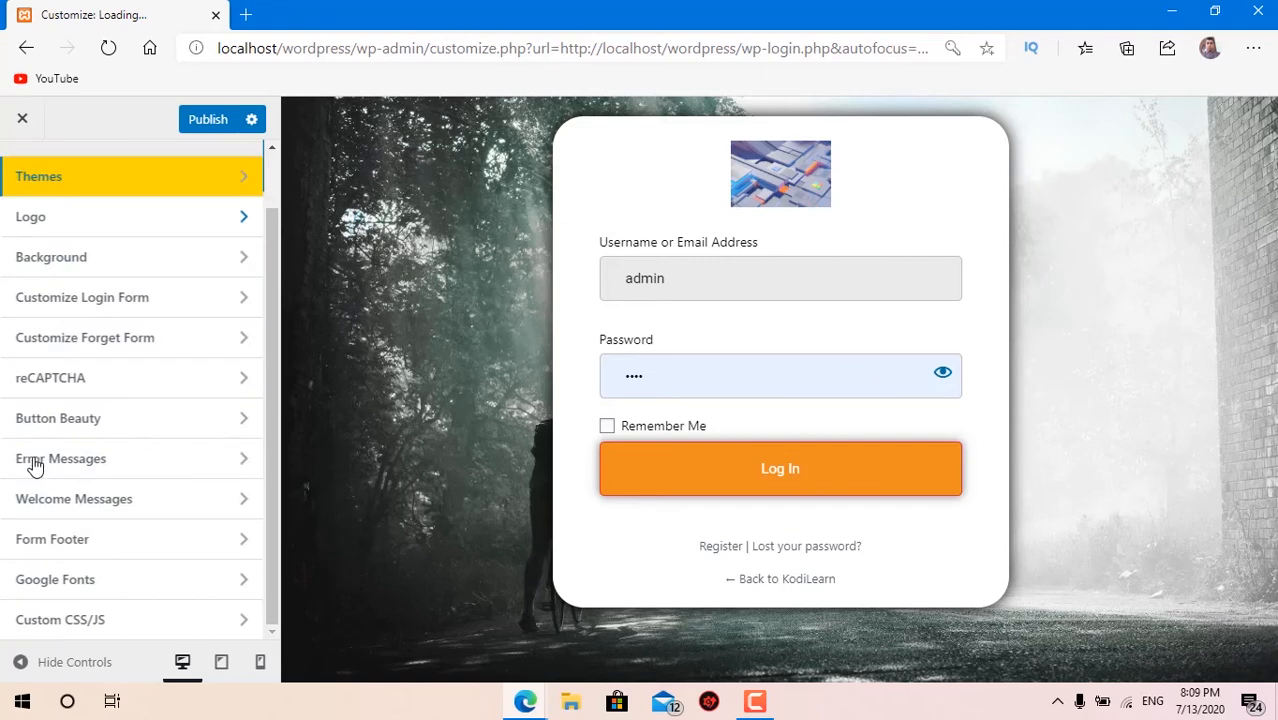
# Step: Change the Lost Password Text in the Form Footer section to "Forget Password"
pyautogui.click(58, 545)
pyautogui.scroll(-3, 82, 495)
pyautogui.scroll(3, 80, 497)
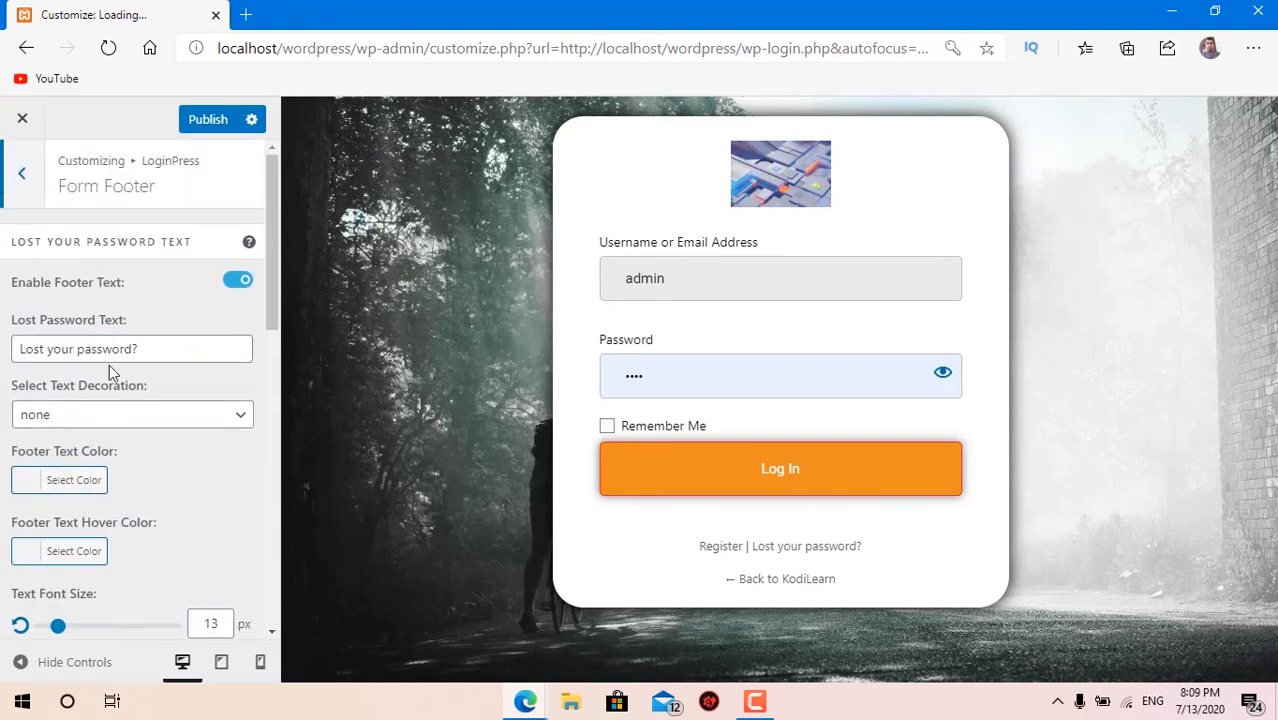
pyautogui.click(162, 343)
pyautogui.tripleClick(162, 343)
pyautogui.click(164, 343)
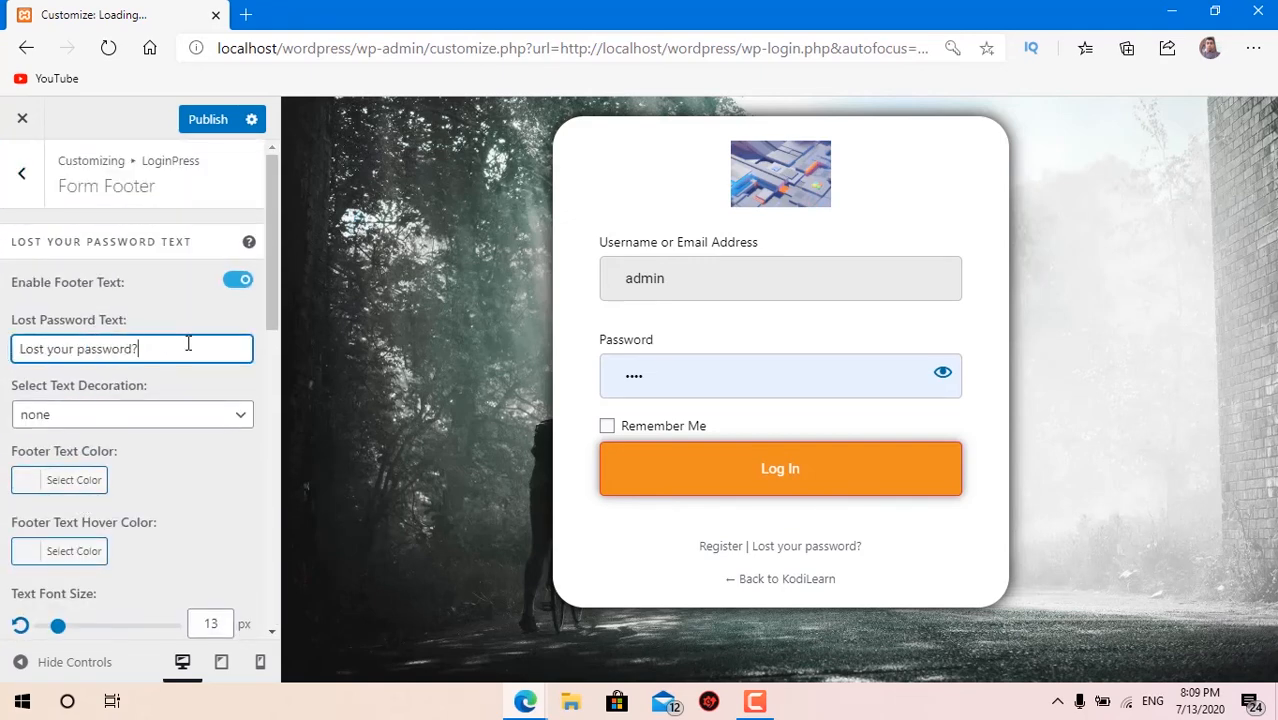
pyautogui.moveTo(187, 343); pyautogui.dragTo(4, 343)
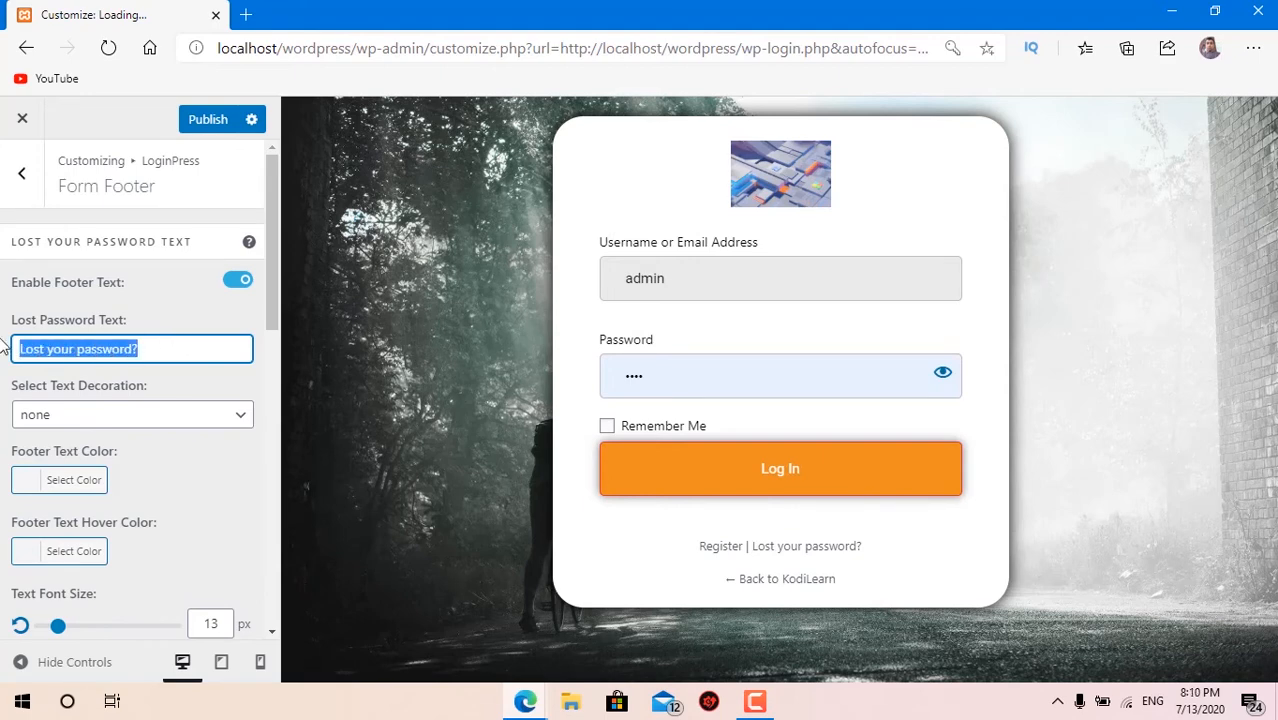
pyautogui.write('Forget Password')
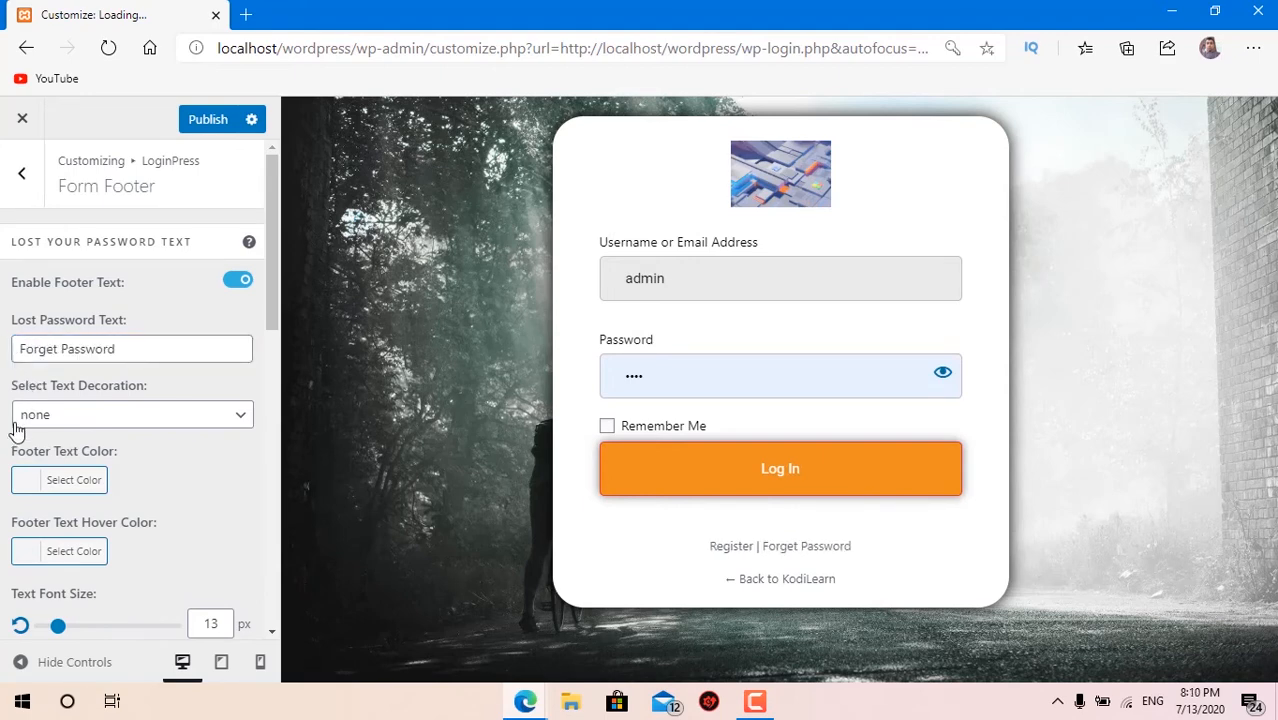
# Step: Try the overline, line-through and underline decorations on the footer text, and set the decoration back to none
pyautogui.click(72, 415)
pyautogui.click(88, 459)
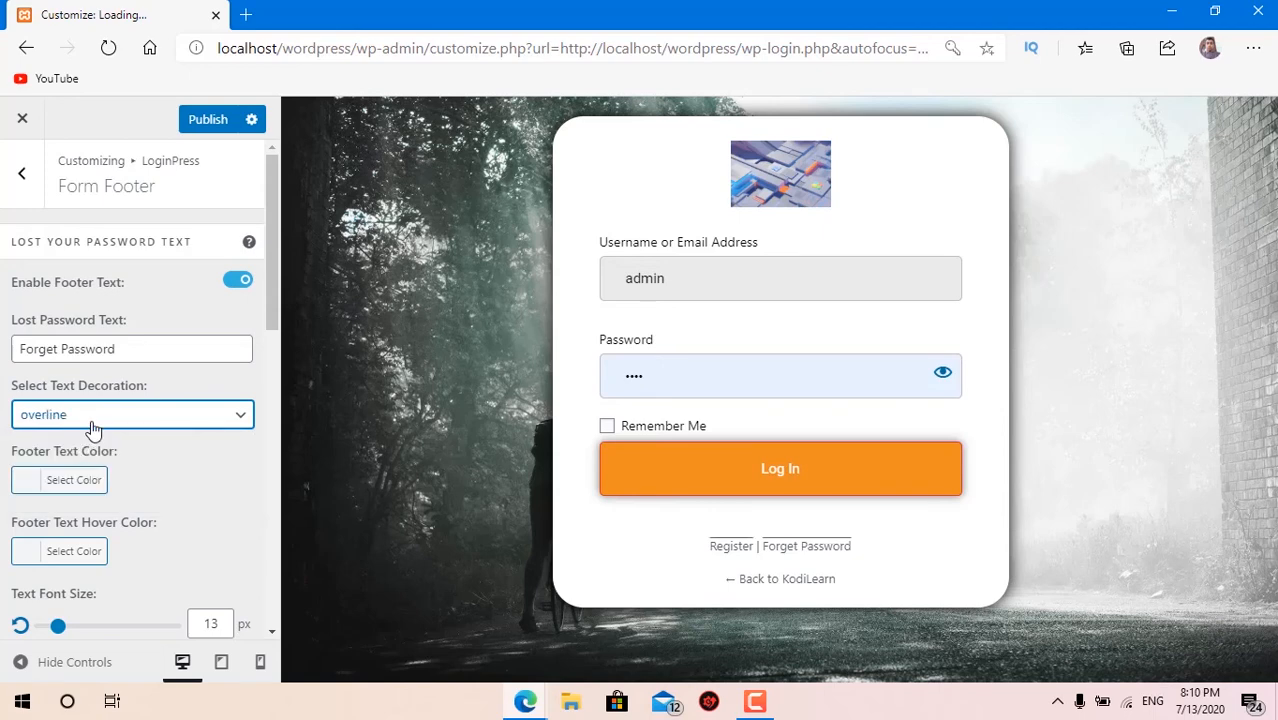
pyautogui.click(92, 426)
pyautogui.click(88, 481)
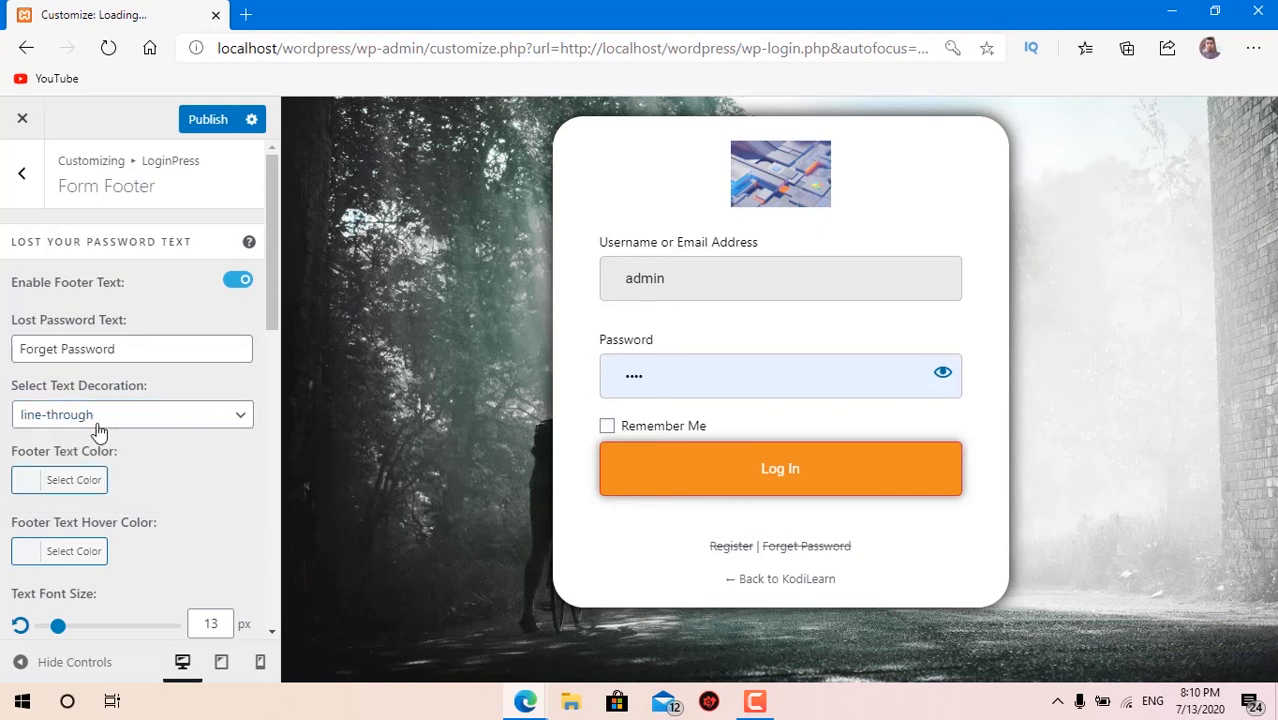
pyautogui.click(93, 428)
pyautogui.click(76, 499)
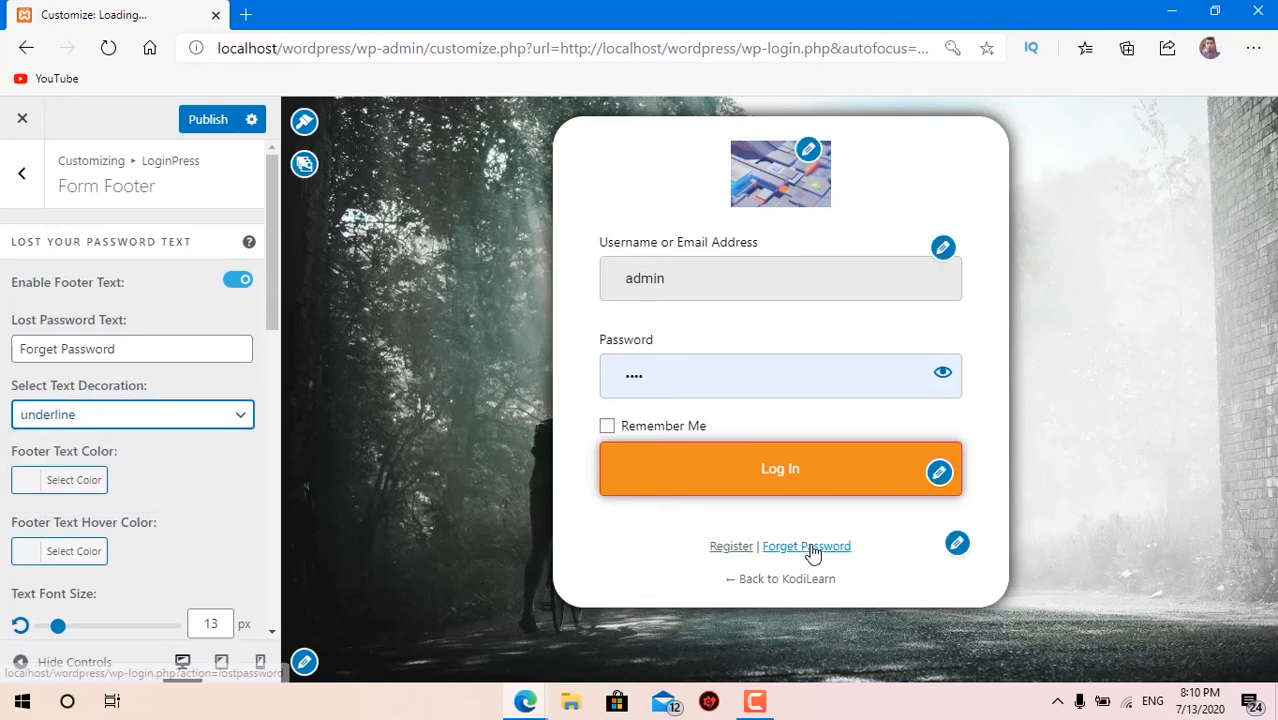
pyautogui.click(85, 425)
pyautogui.click(81, 440)
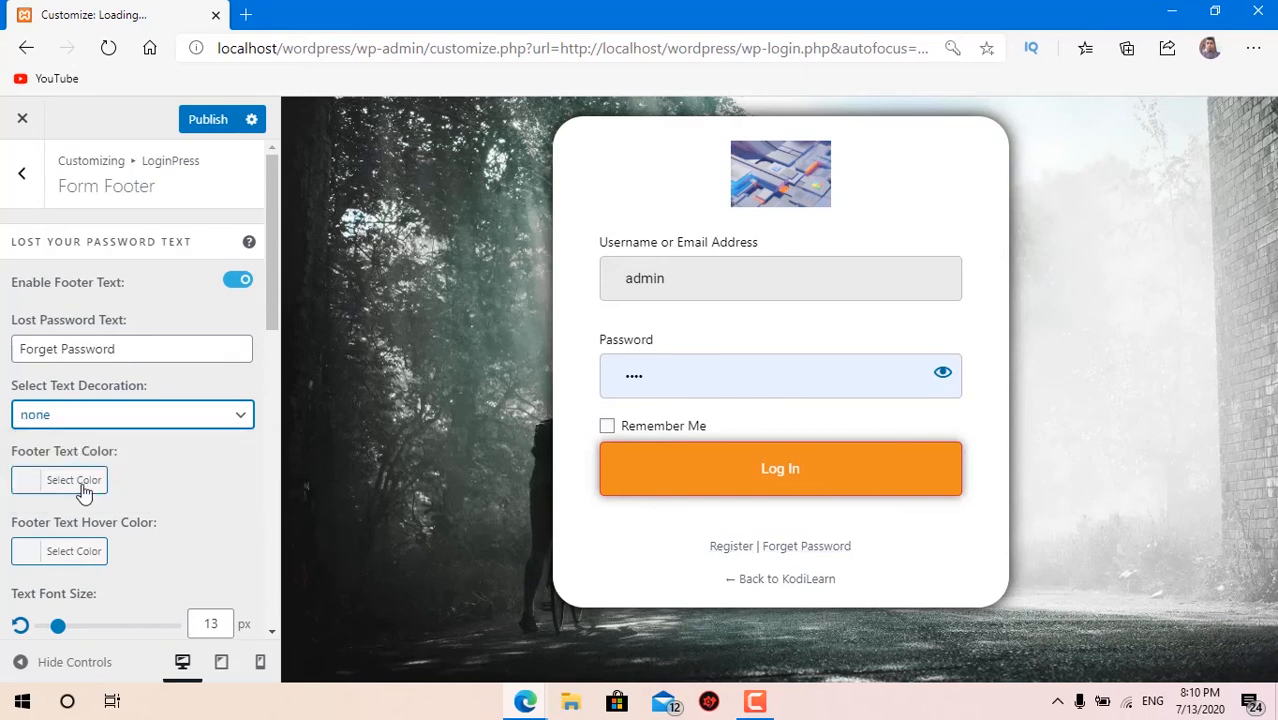
# Step: Set the footer text color to black and the footer text hover color to red
pyautogui.scroll(-1, 80, 450)
pyautogui.click(79, 406)
pyautogui.moveTo(88, 478); pyautogui.dragTo(109, 640)
pyautogui.click(8, 505)
pyautogui.scroll(-1, 25, 450)
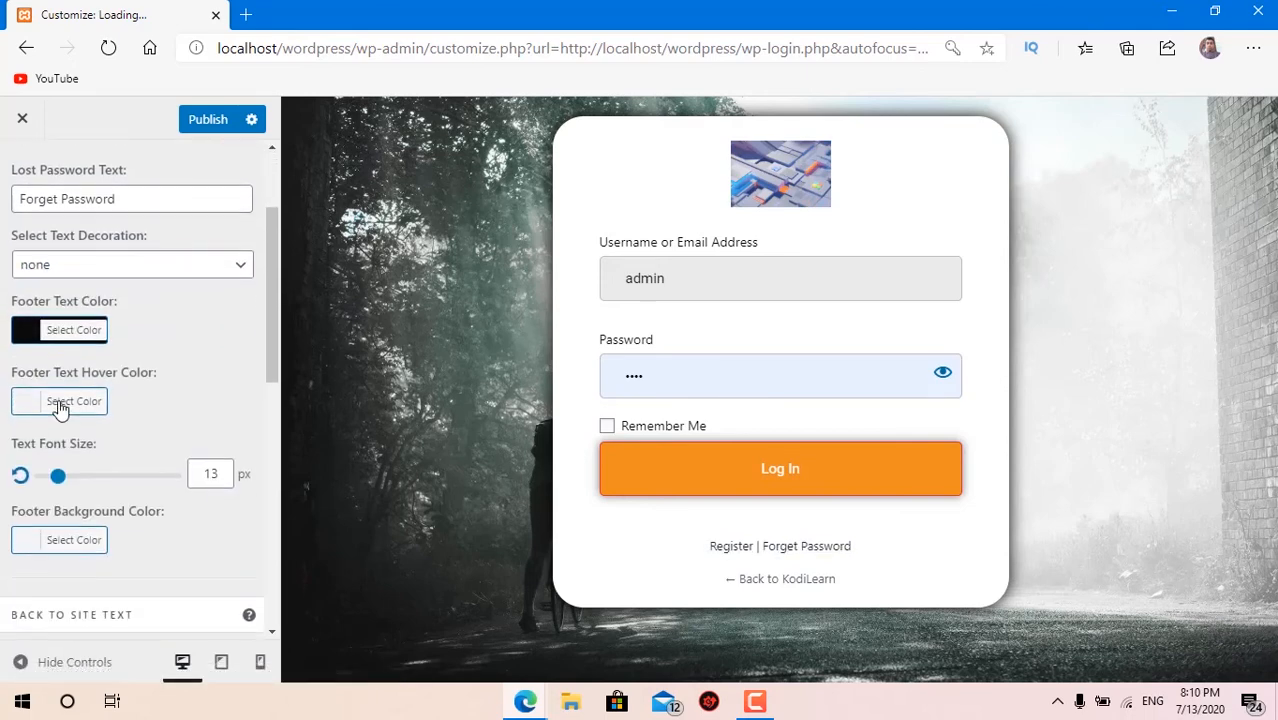
pyautogui.click(62, 401)
pyautogui.click(74, 620)
pyautogui.click(6, 520)
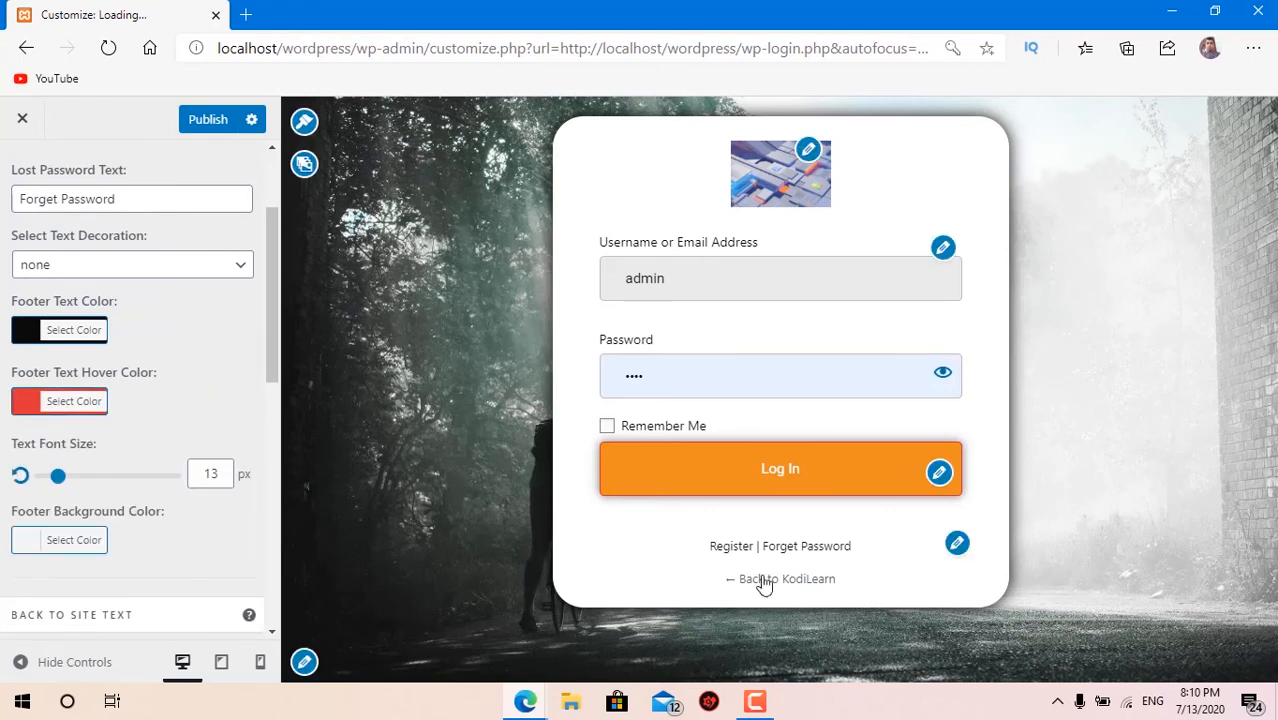
# Step: Set the footer text font size to 18 px and the footer background color to light gray #e8e8e8
pyautogui.scroll(-1, 6, 425)
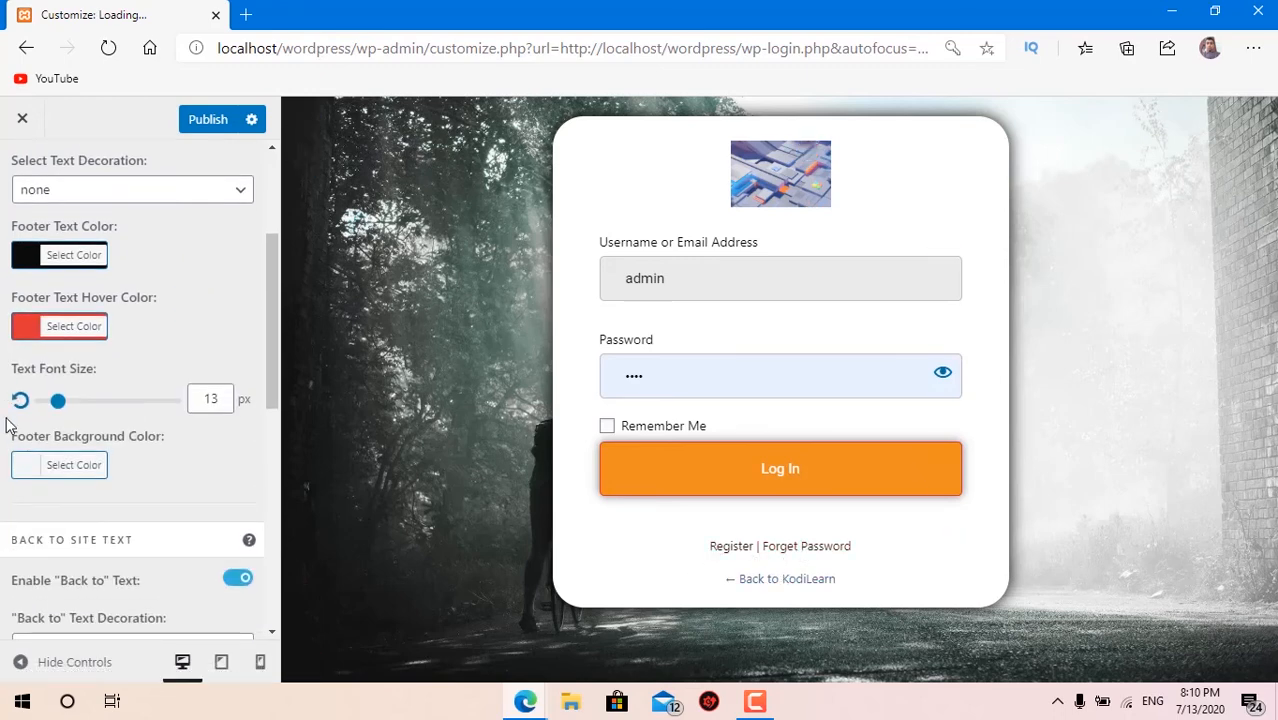
pyautogui.moveTo(64, 401)
pyautogui.mouseDown()
pyautogui.moveTo(77, 408)
pyautogui.moveTo(68, 414)
pyautogui.mouseUp()
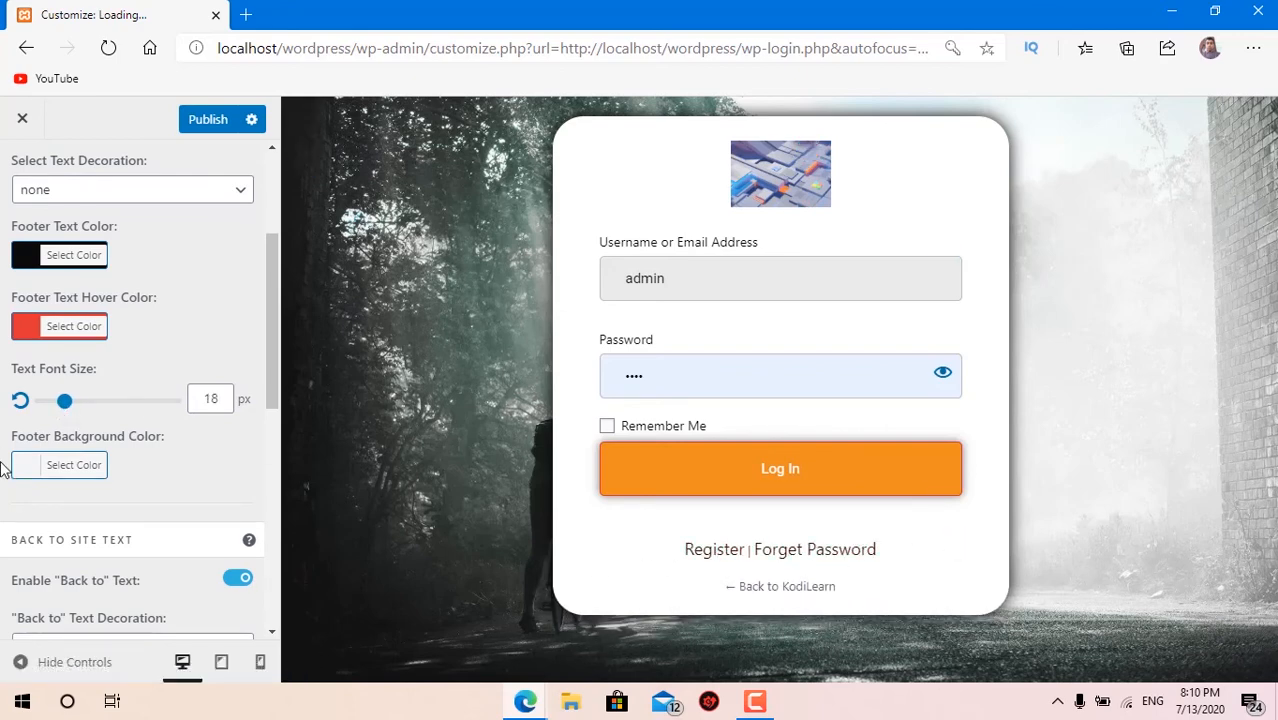
pyautogui.scroll(-1, 30, 430)
pyautogui.click(57, 391)
pyautogui.moveTo(86, 542); pyautogui.dragTo(128, 442)
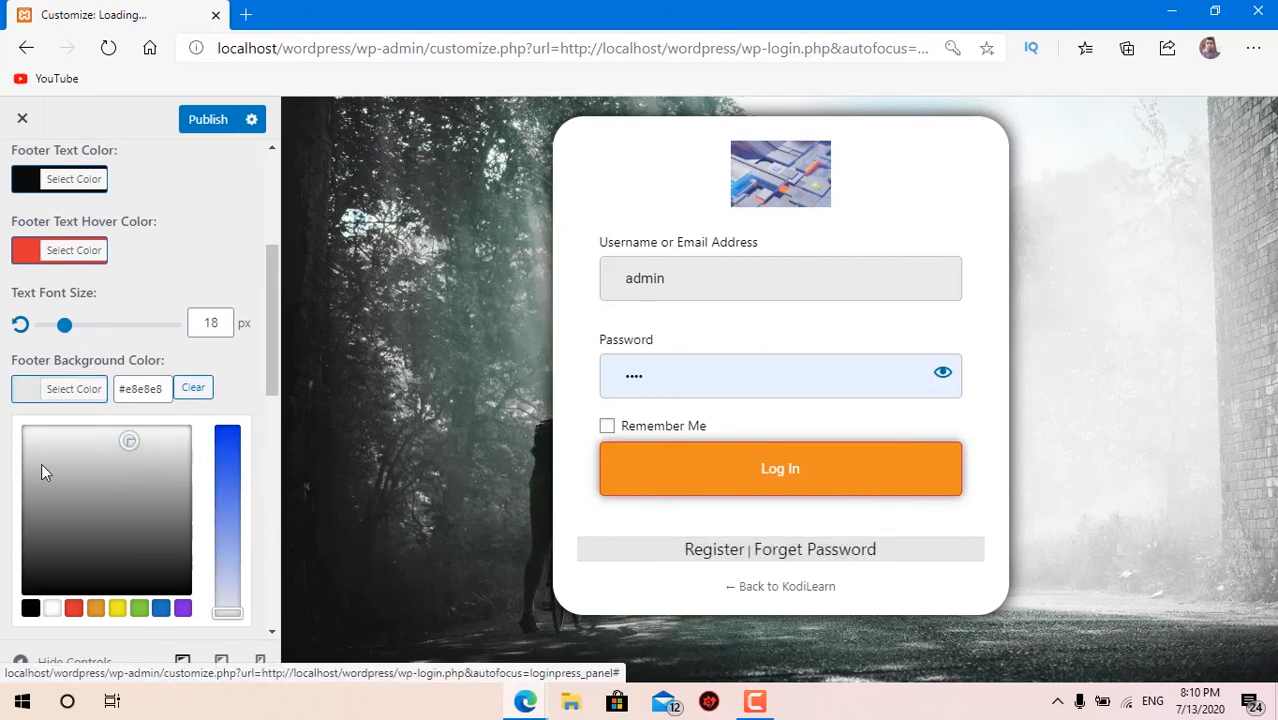
pyautogui.click(3, 481)
# Step: Try turning off the "Back to" site text below the form, and enable it again
pyautogui.scroll(-1, 5, 478)
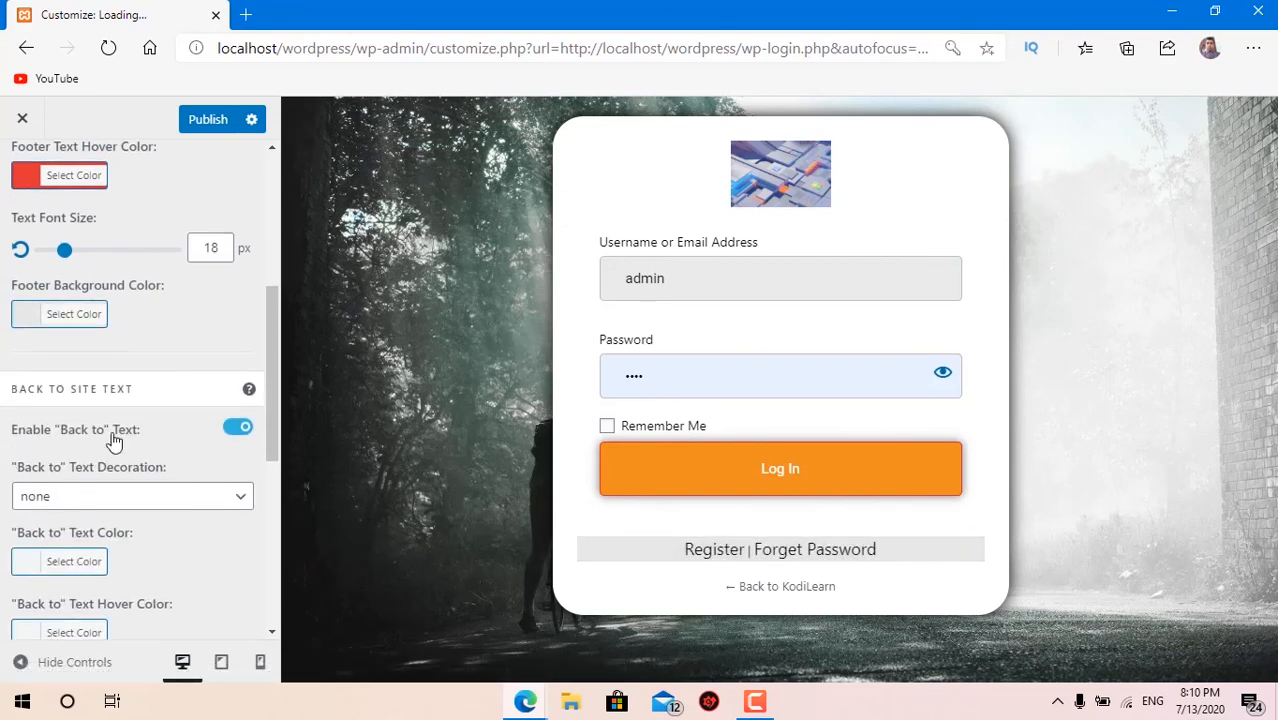
pyautogui.scroll(-1, 116, 430)
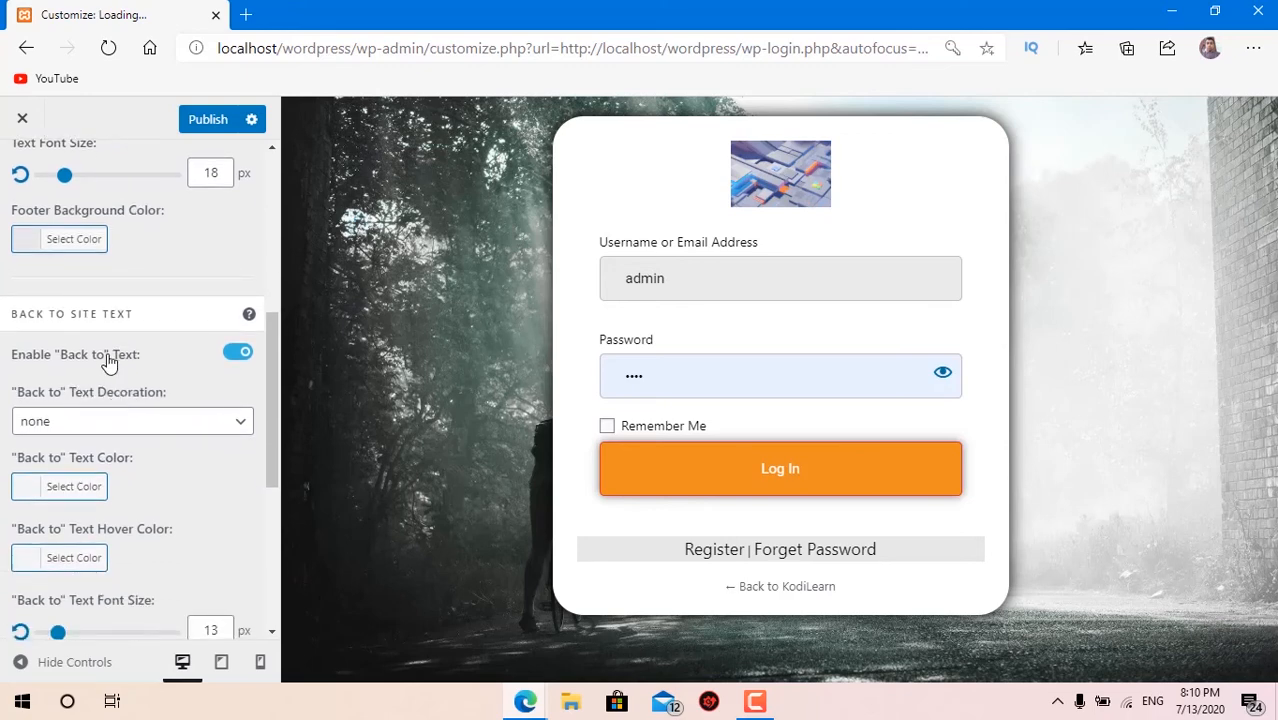
pyautogui.click(171, 362)
pyautogui.click(171, 362)
pyautogui.click(171, 362)
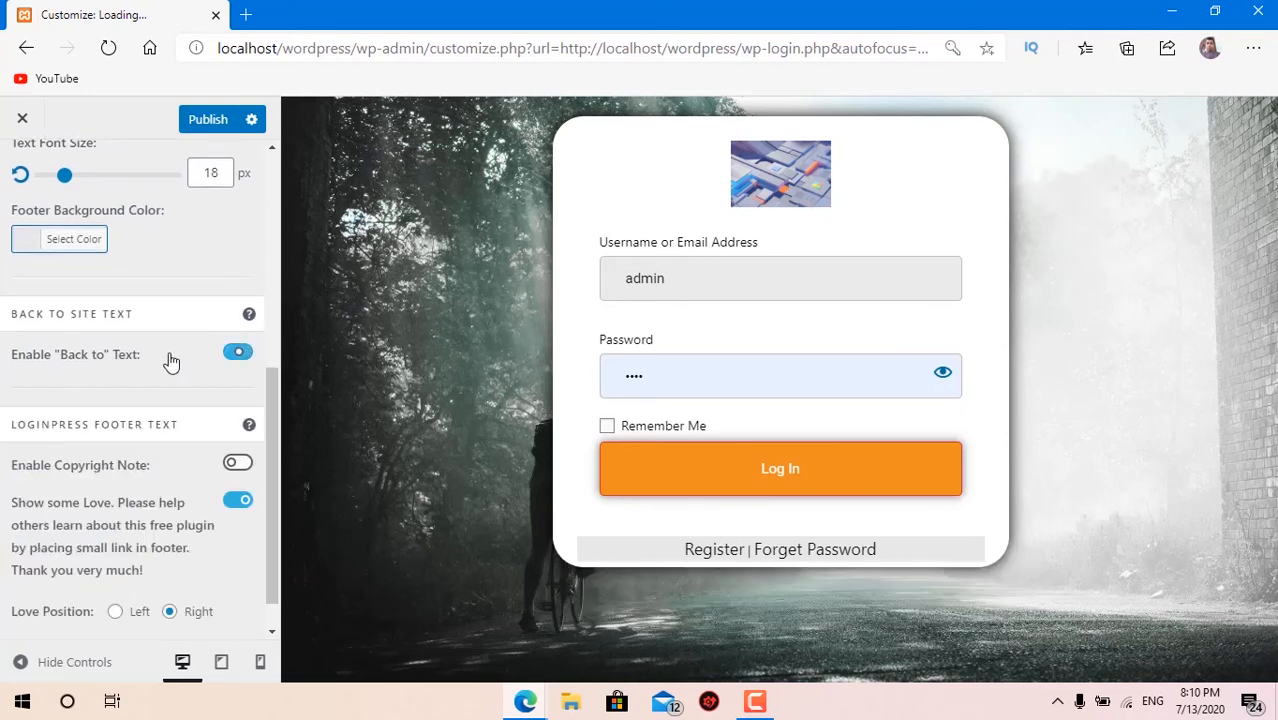
pyautogui.click(169, 362)
# Step: Enable the copyright note in the LoginPress footer text with its default KodiLearn wording, and leave the Form Footer section
pyautogui.scroll(-1, 157, 362)
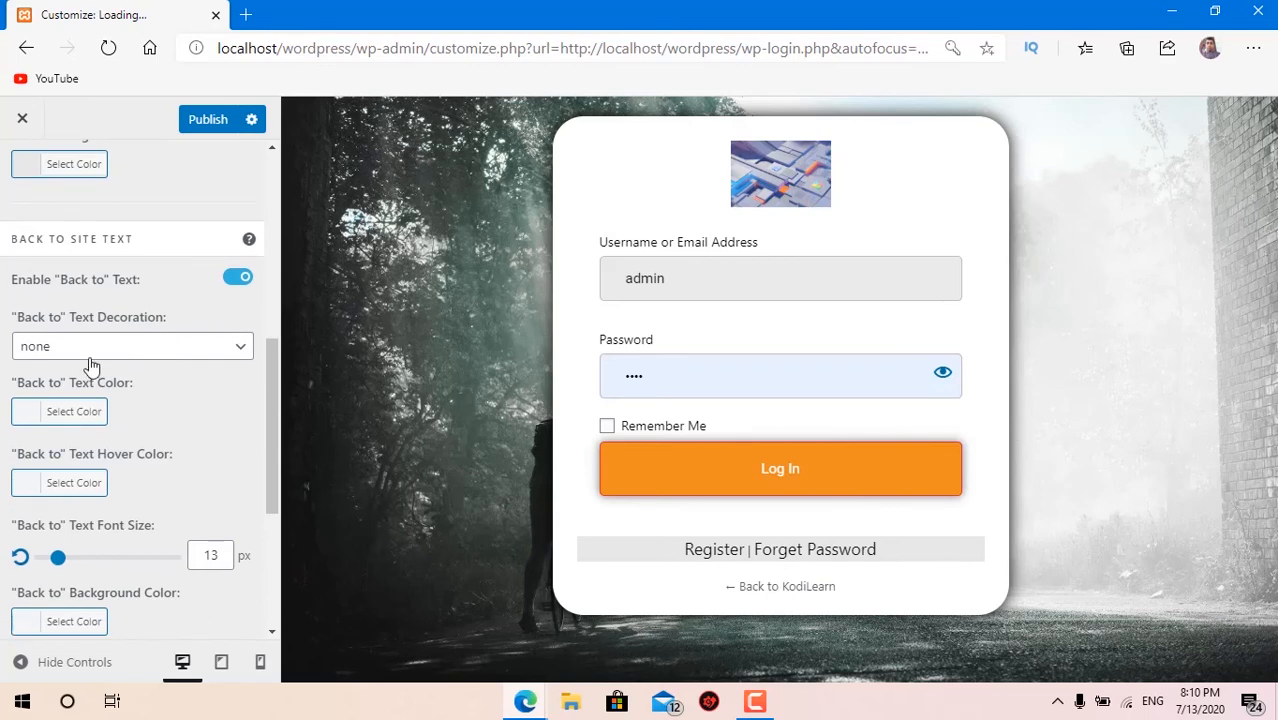
pyautogui.scroll(-3, 8, 371)
pyautogui.scroll(4, 14, 443)
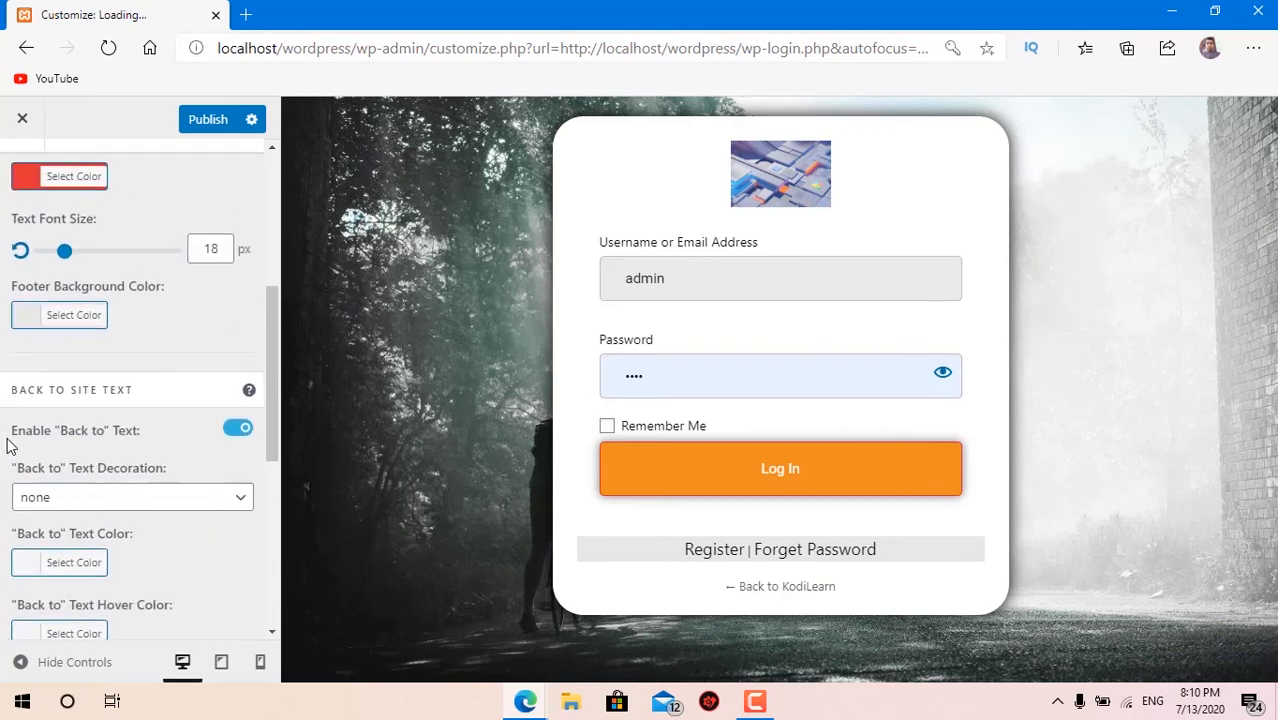
pyautogui.scroll(-4, 14, 451)
pyautogui.click(238, 421)
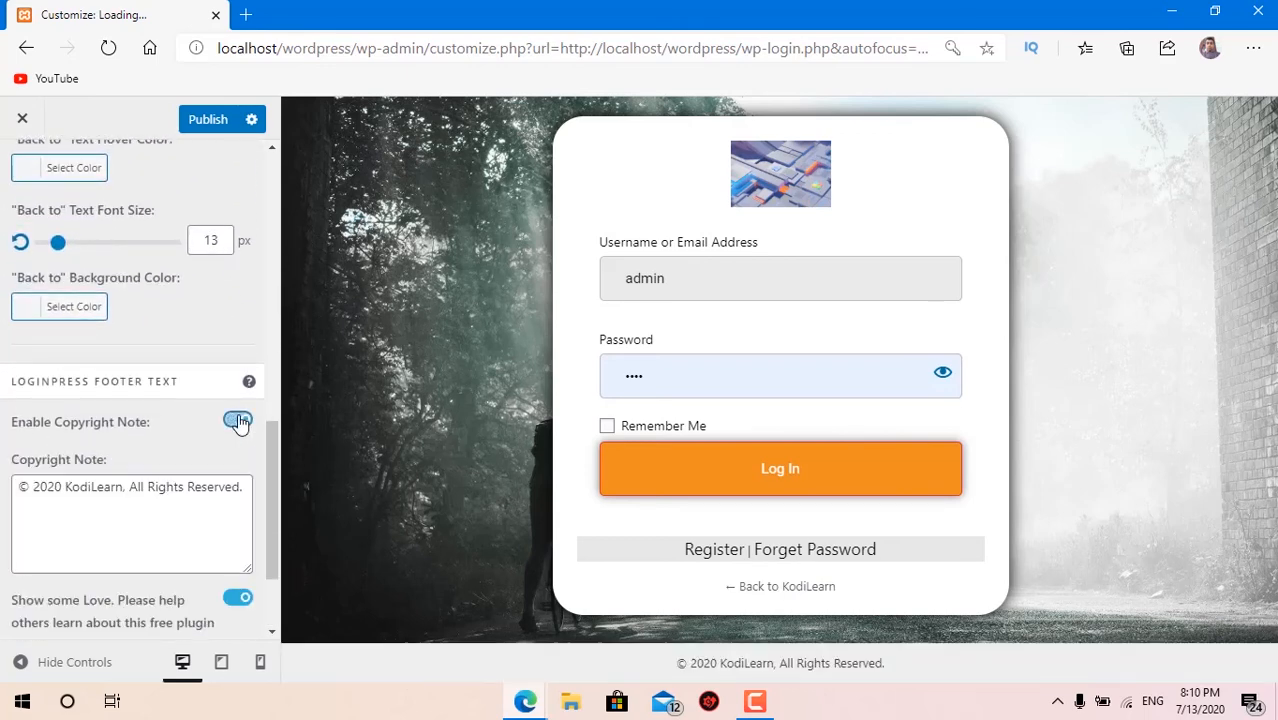
pyautogui.scroll(-1, 240, 420)
pyautogui.moveTo(670, 663); pyautogui.dragTo(856, 663)
pyautogui.click(95, 448)
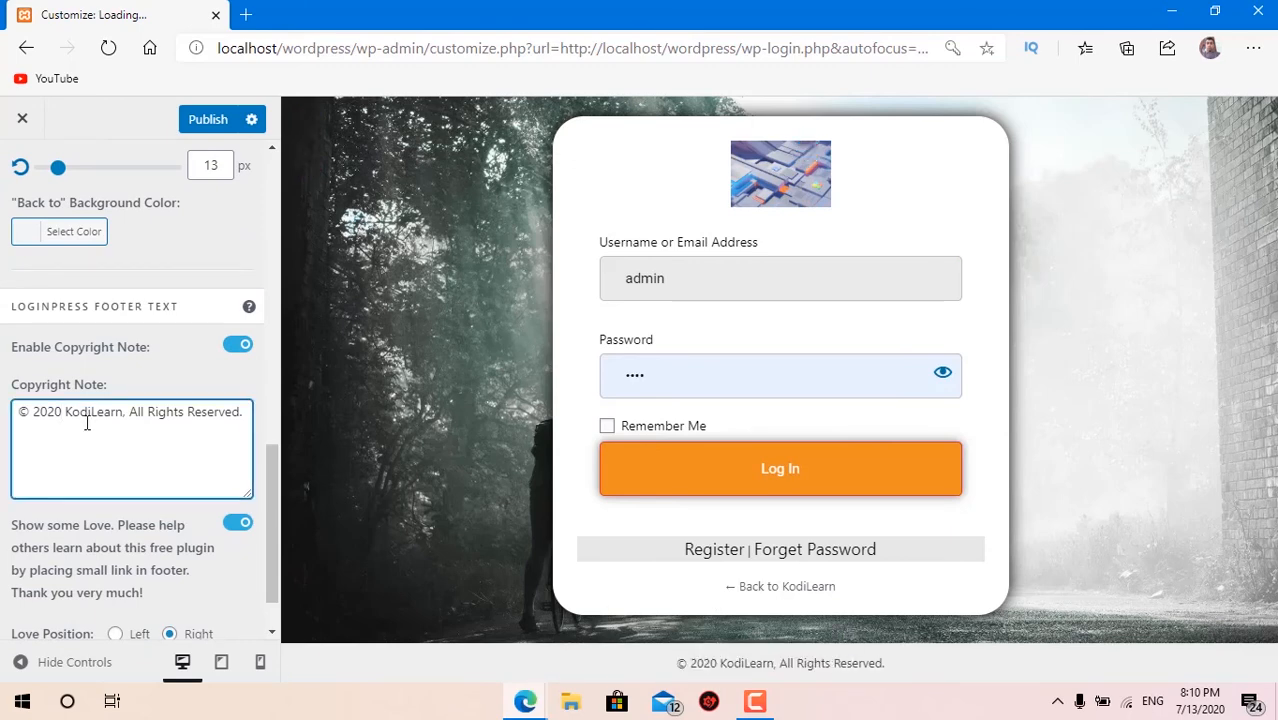
pyautogui.scroll(10, 87, 423)
pyautogui.click(22, 171)
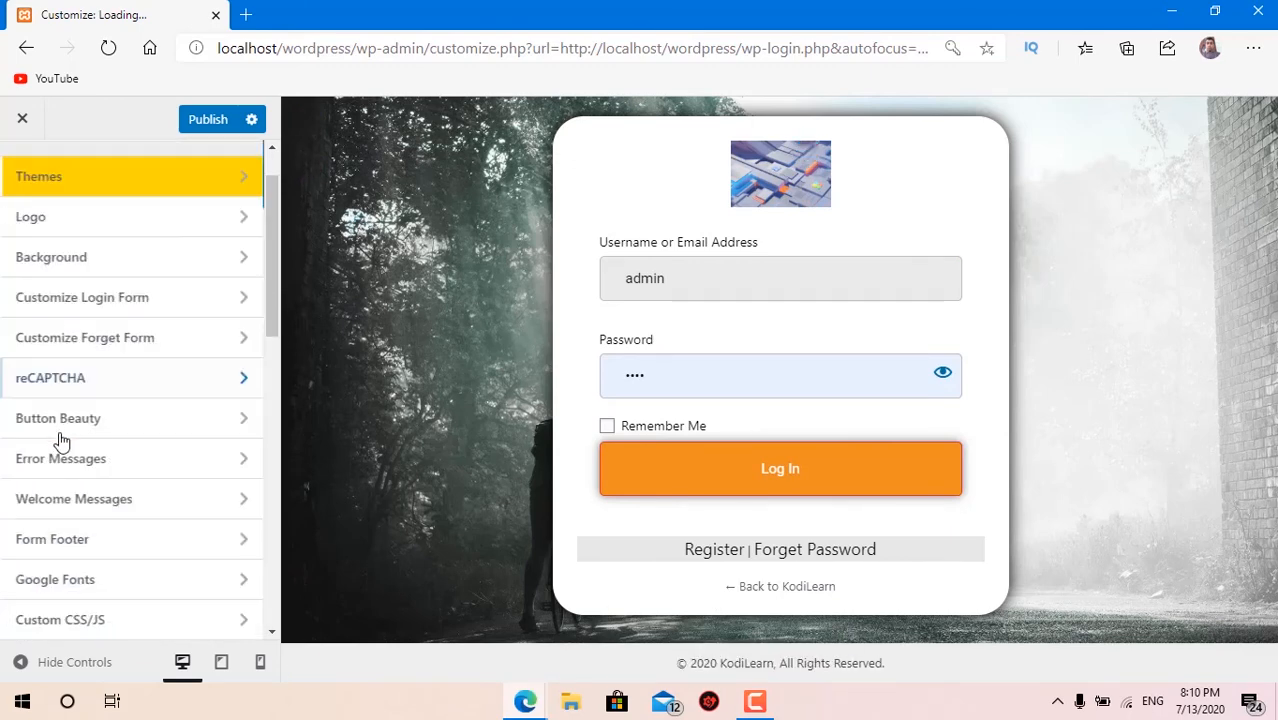
# Step: Look through the Google Fonts section and the Customize CSS and Customize JS fields
pyautogui.click(82, 586)
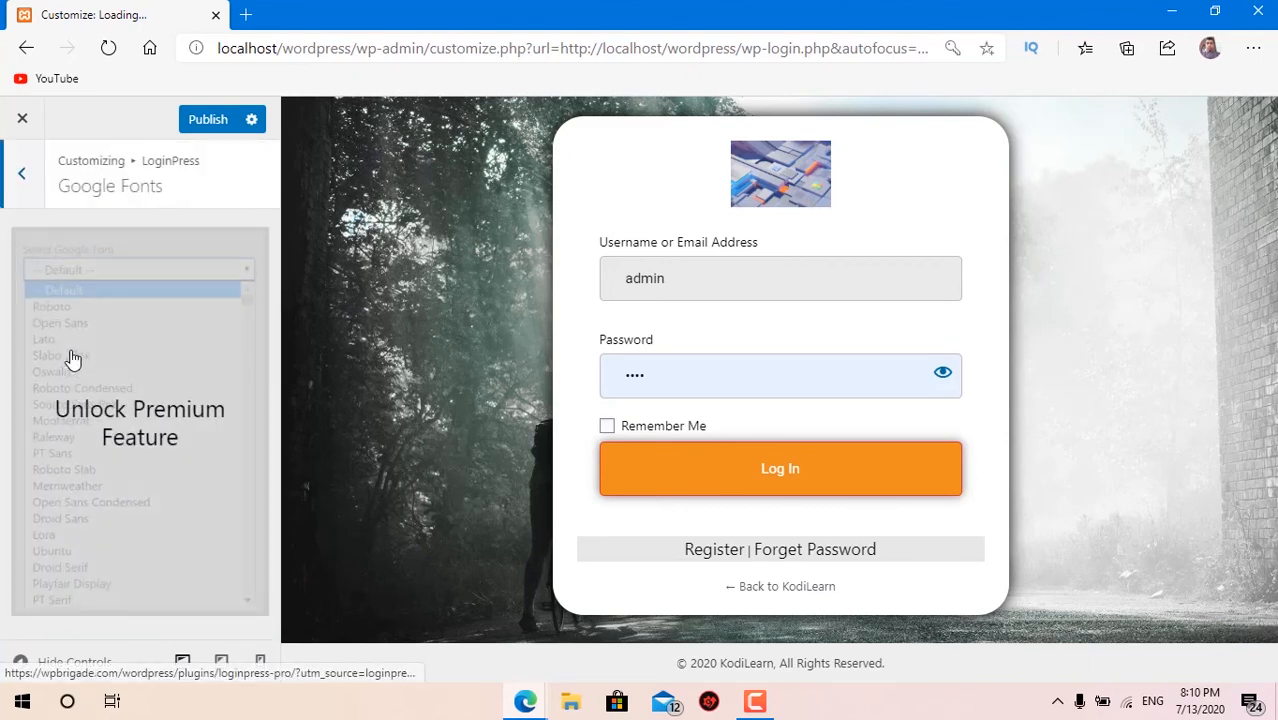
pyautogui.click(12, 172)
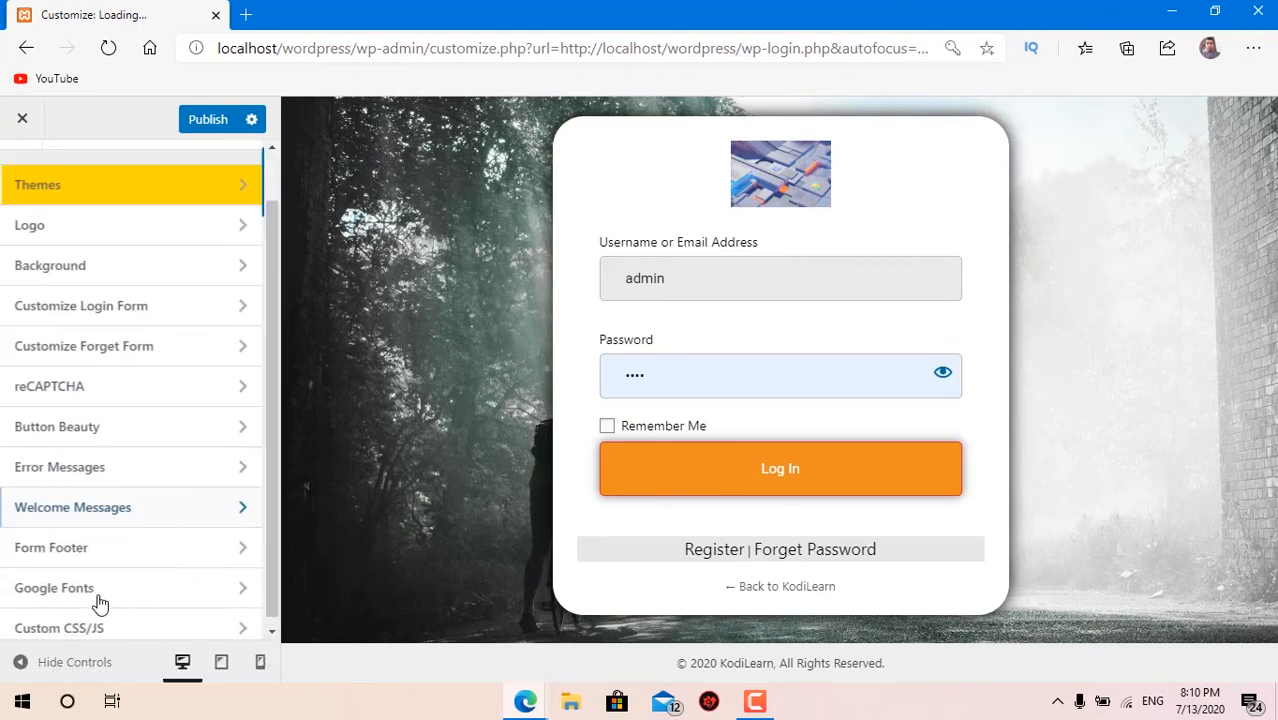
pyautogui.scroll(-1, 100, 603)
pyautogui.click(105, 620)
pyautogui.click(86, 344)
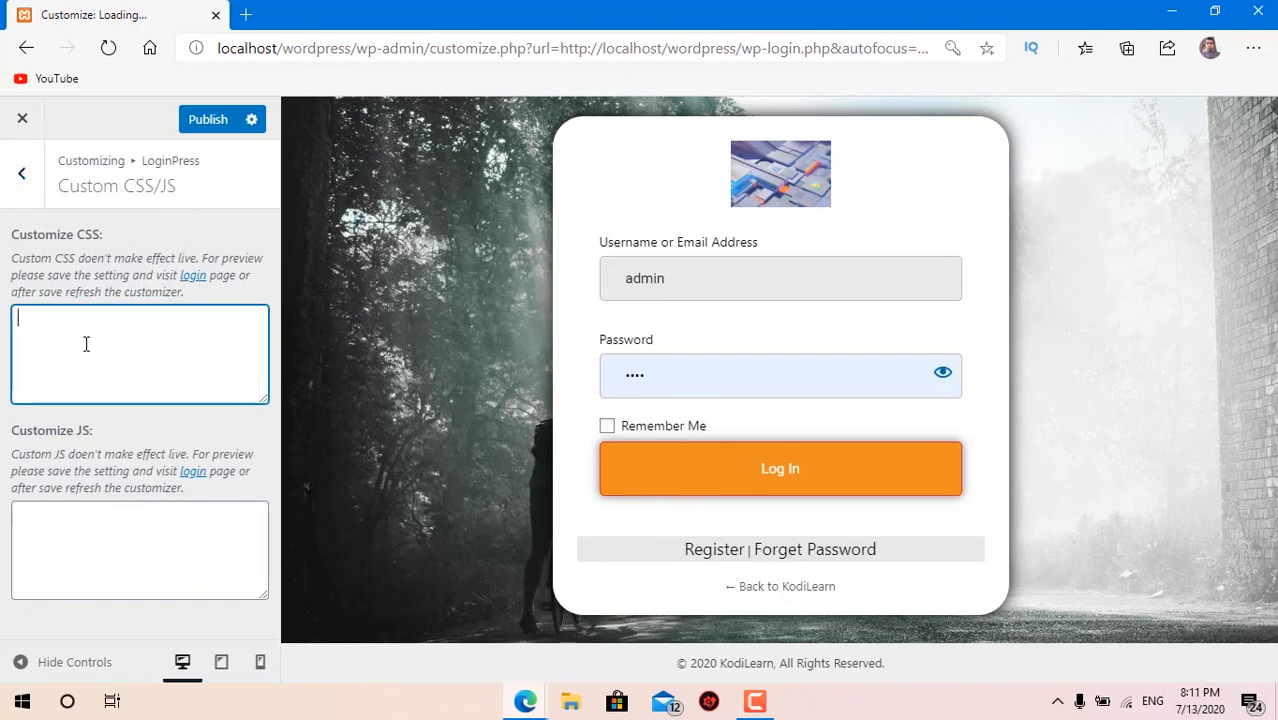
pyautogui.click(82, 580)
pyautogui.click(93, 346)
pyautogui.click(21, 173)
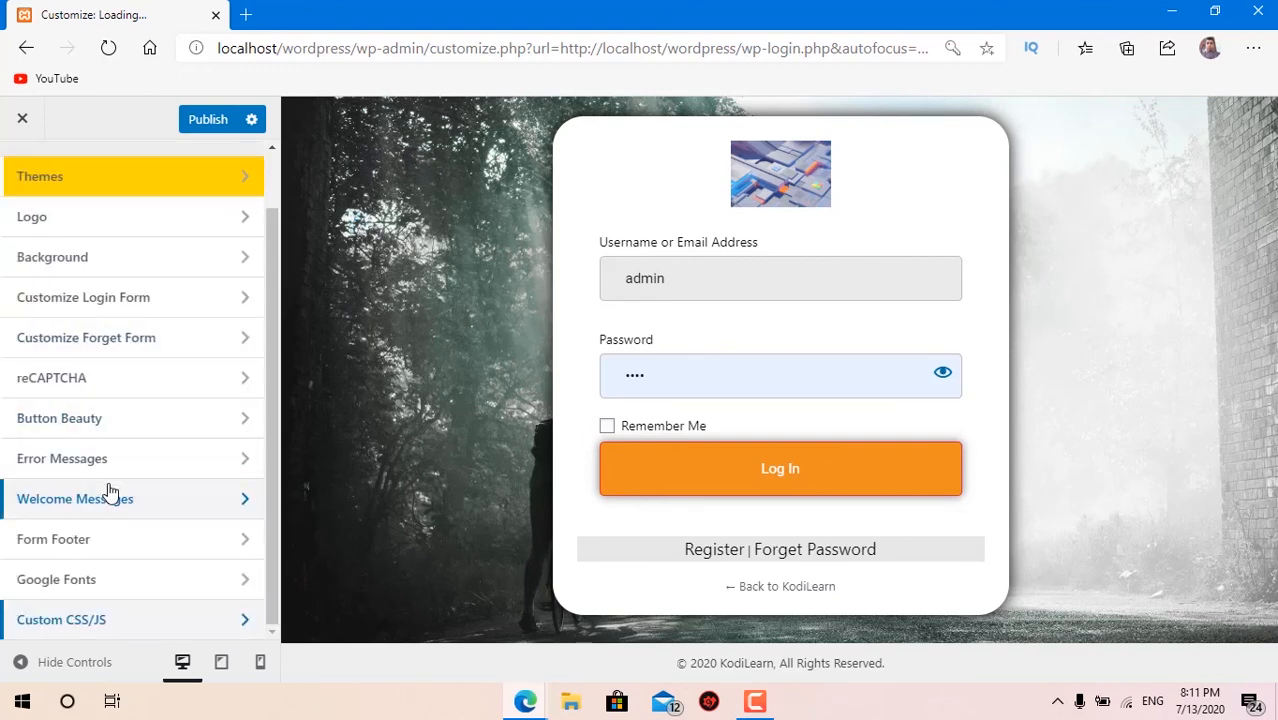
# Step: Publish the login page customizations and reload the WordPress login page in the InPrivate browser window
pyautogui.click(209, 121)
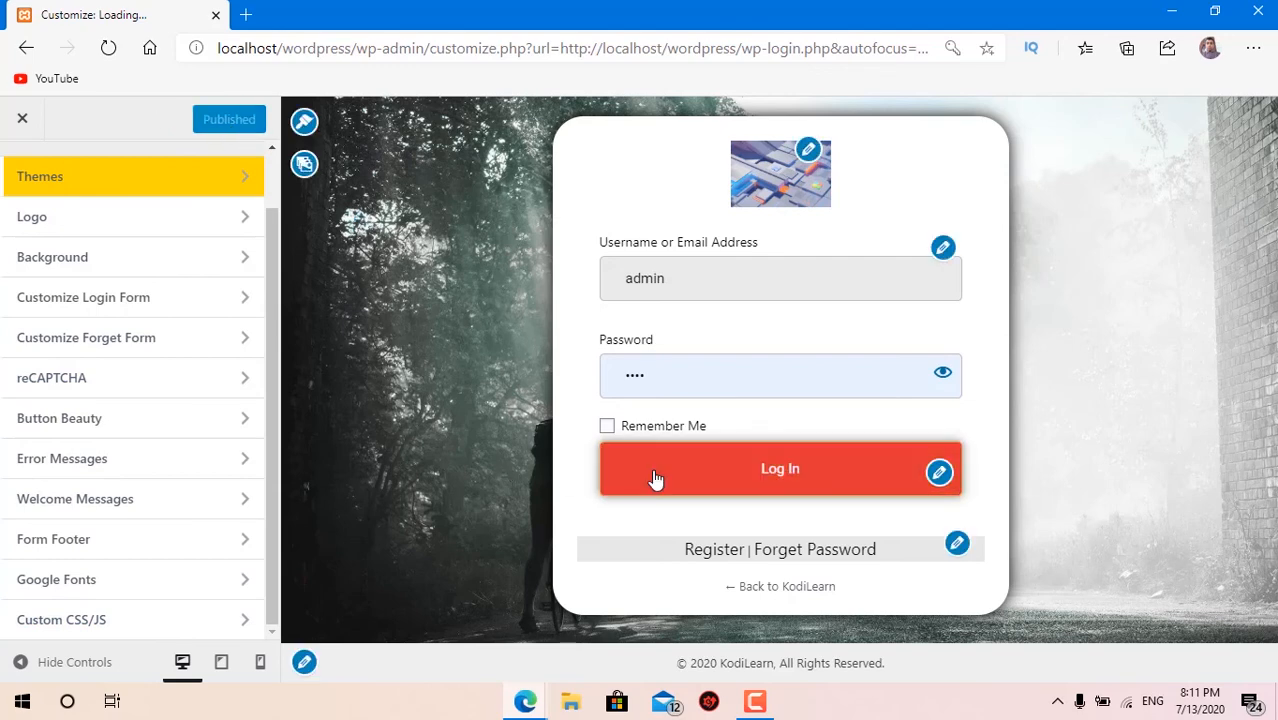
pyautogui.moveTo(527, 688)
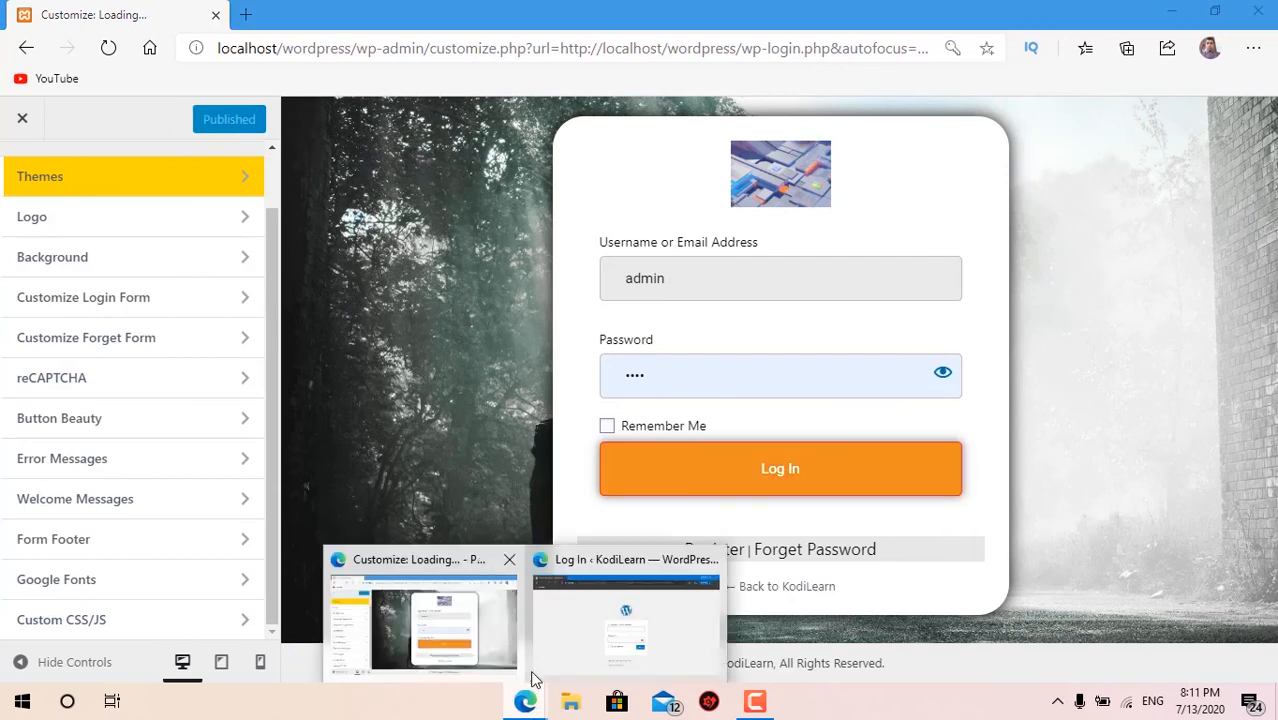
pyautogui.click(622, 638)
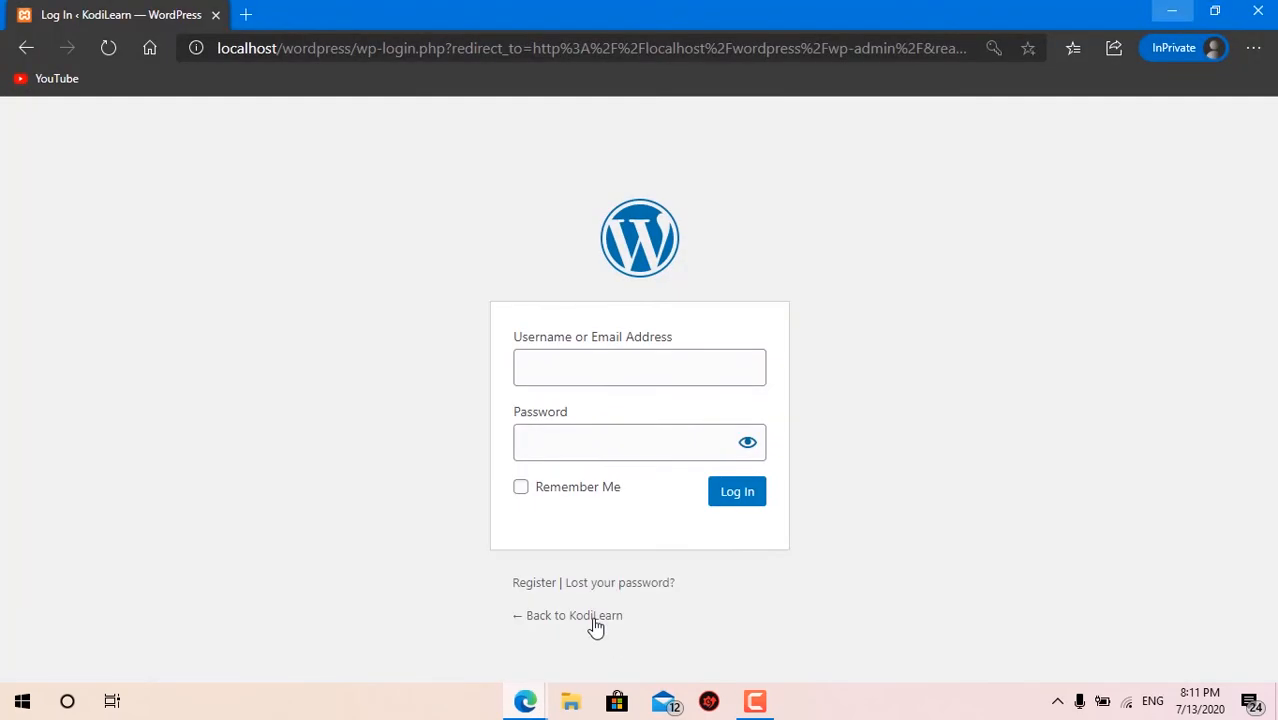
pyautogui.click(111, 50)
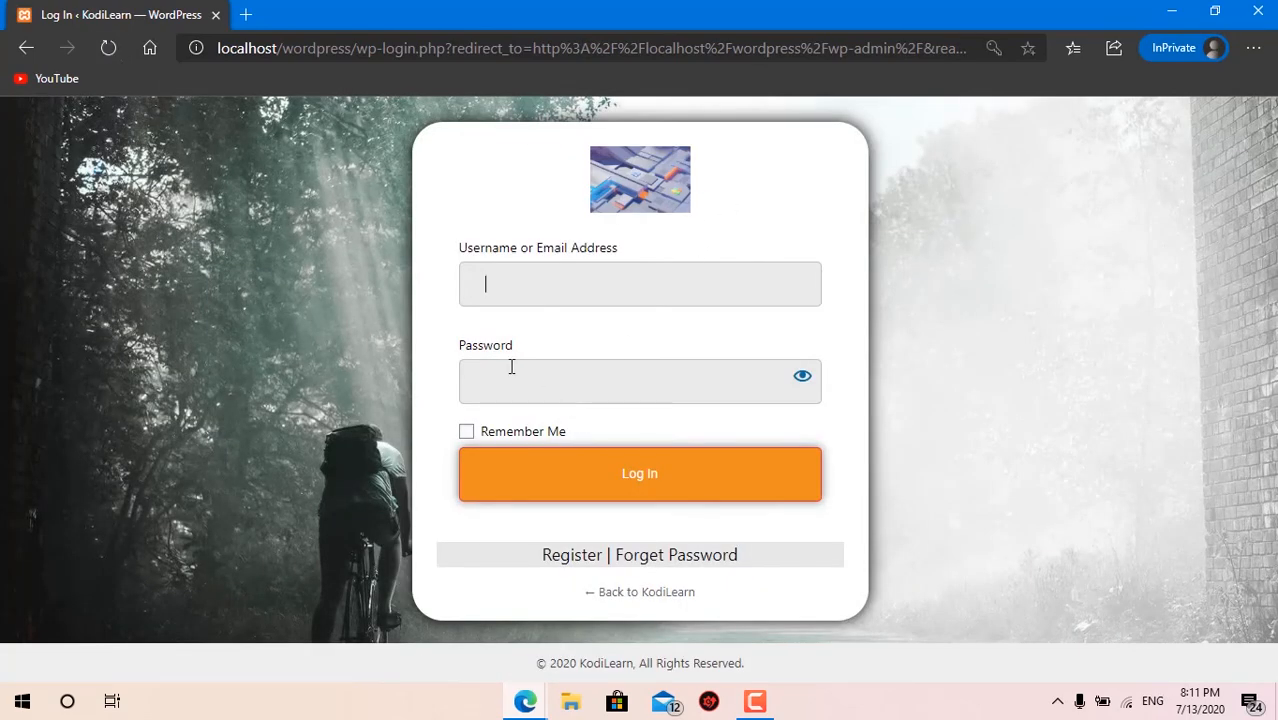
# Step: Examine the published login page, checking the username label and the Register and Forget Password footer links
pyautogui.moveTo(458, 248); pyautogui.dragTo(662, 245)
pyautogui.click(662, 245)
pyautogui.moveTo(541, 560); pyautogui.dragTo(778, 534)
pyautogui.click(474, 540)
pyautogui.click(782, 552)
pyautogui.moveTo(682, 511); pyautogui.dragTo(773, 545)
pyautogui.click(511, 545)
pyautogui.click(773, 545)
pyautogui.moveTo(505, 554); pyautogui.dragTo(618, 555)
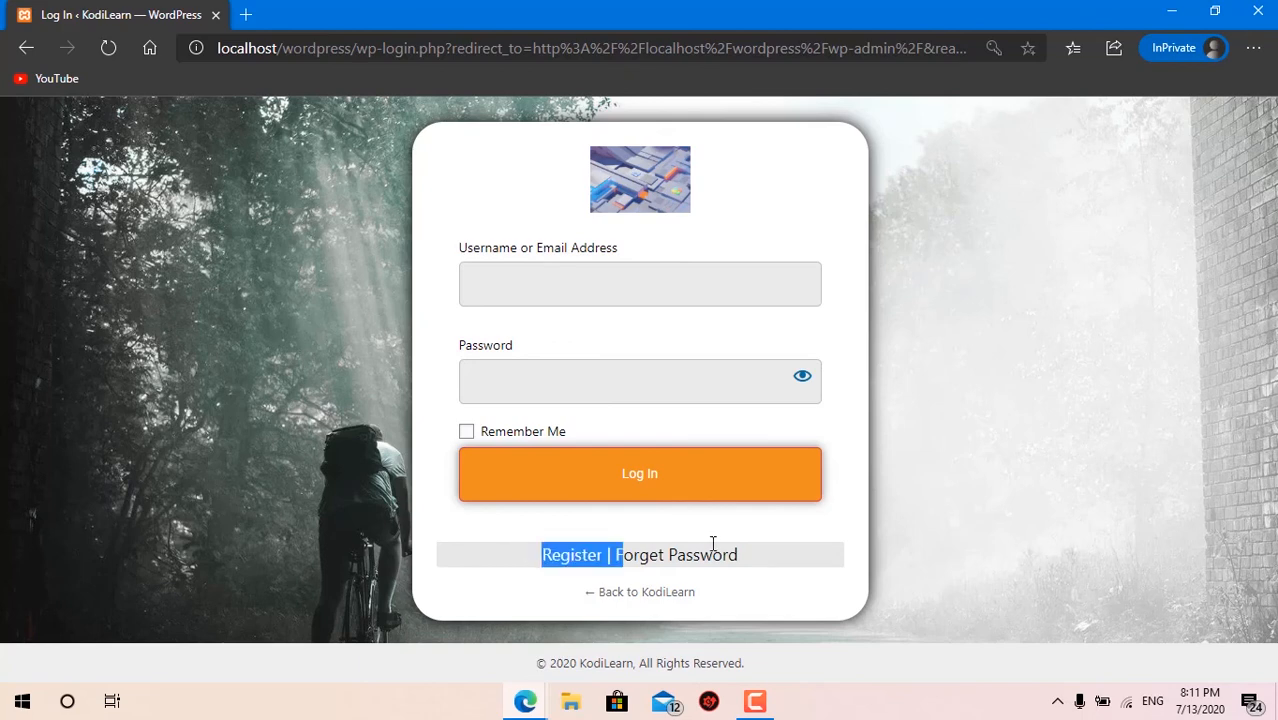
pyautogui.click(445, 525)
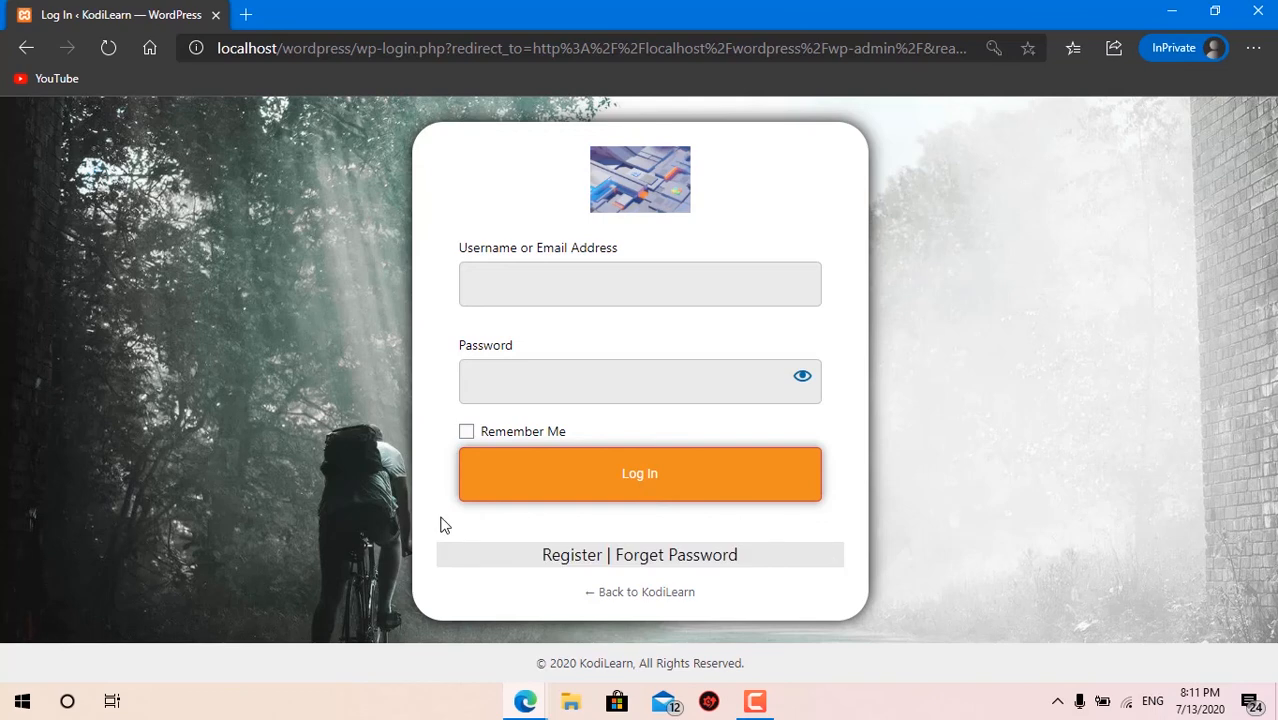
pyautogui.tripleClick(650, 554)
pyautogui.click(787, 560)
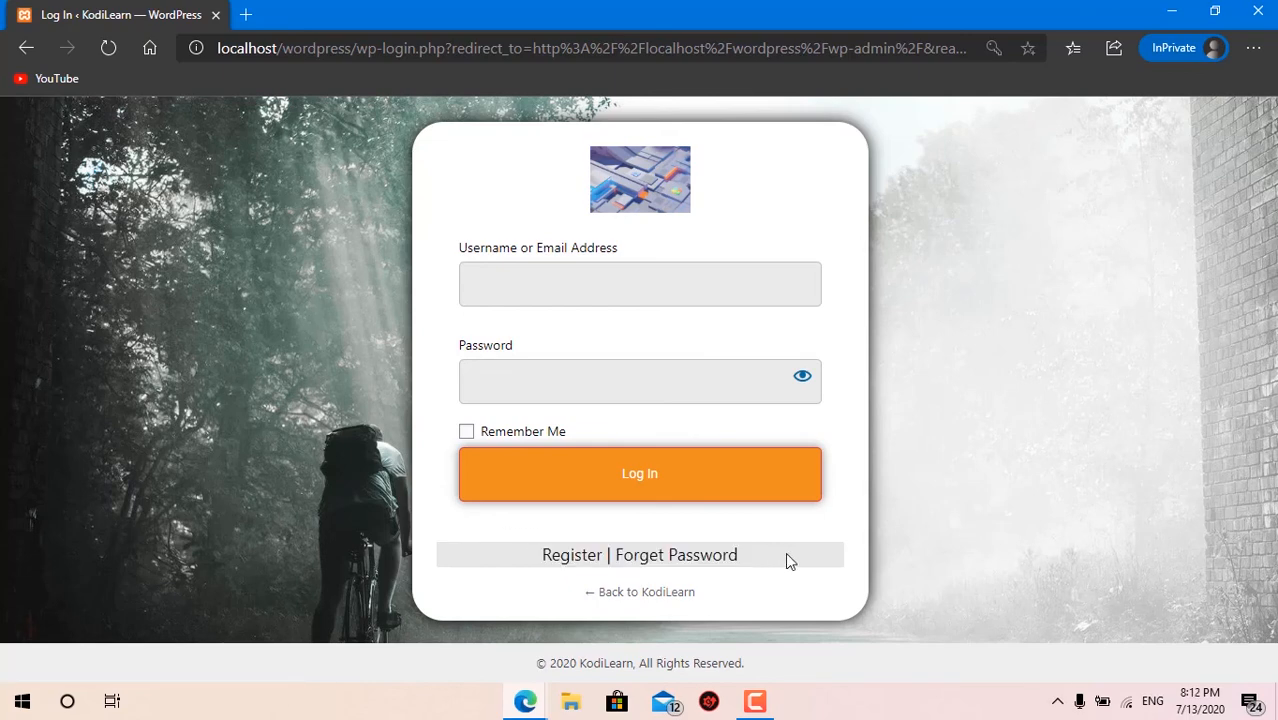